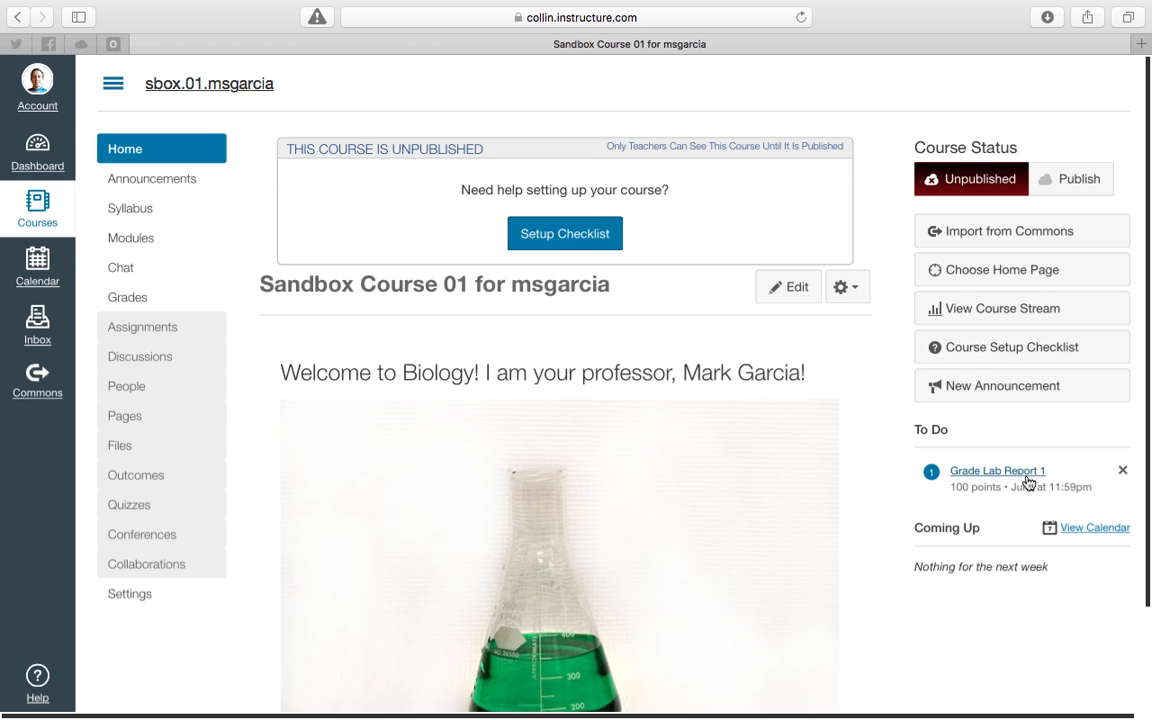
View the Lab Report 1 submission from the To Do list, and return to the course home page.
drag(915, 433, 946, 430)
click(979, 480)
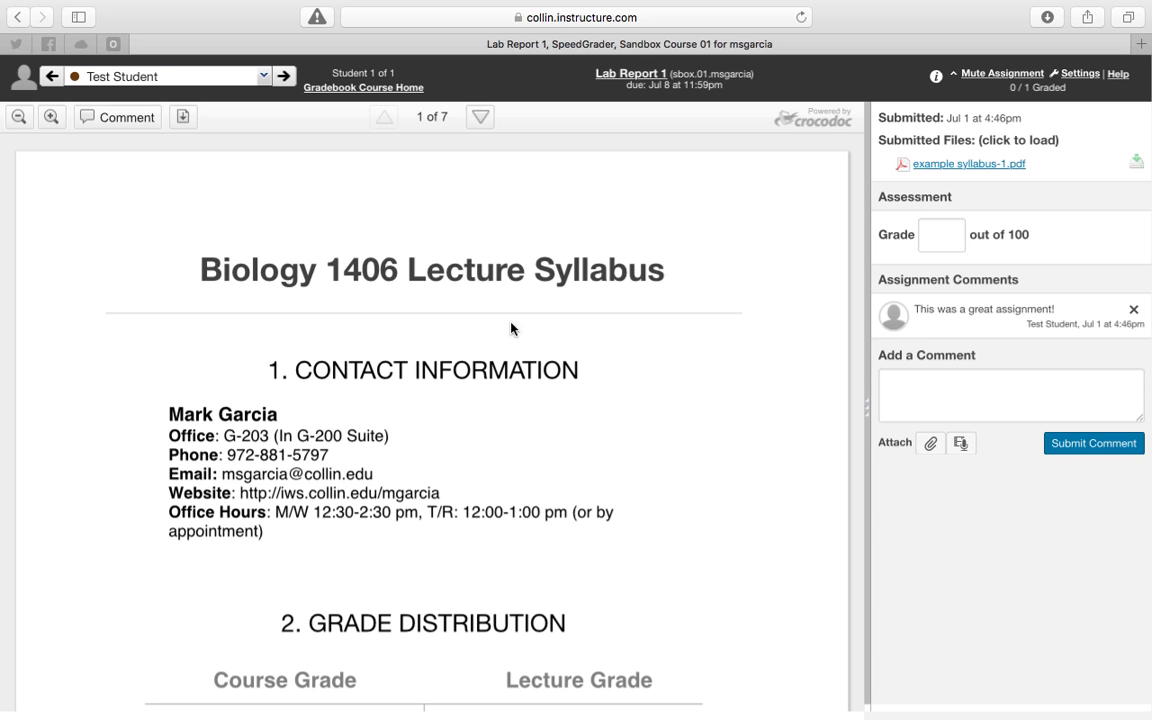
click(18, 18)
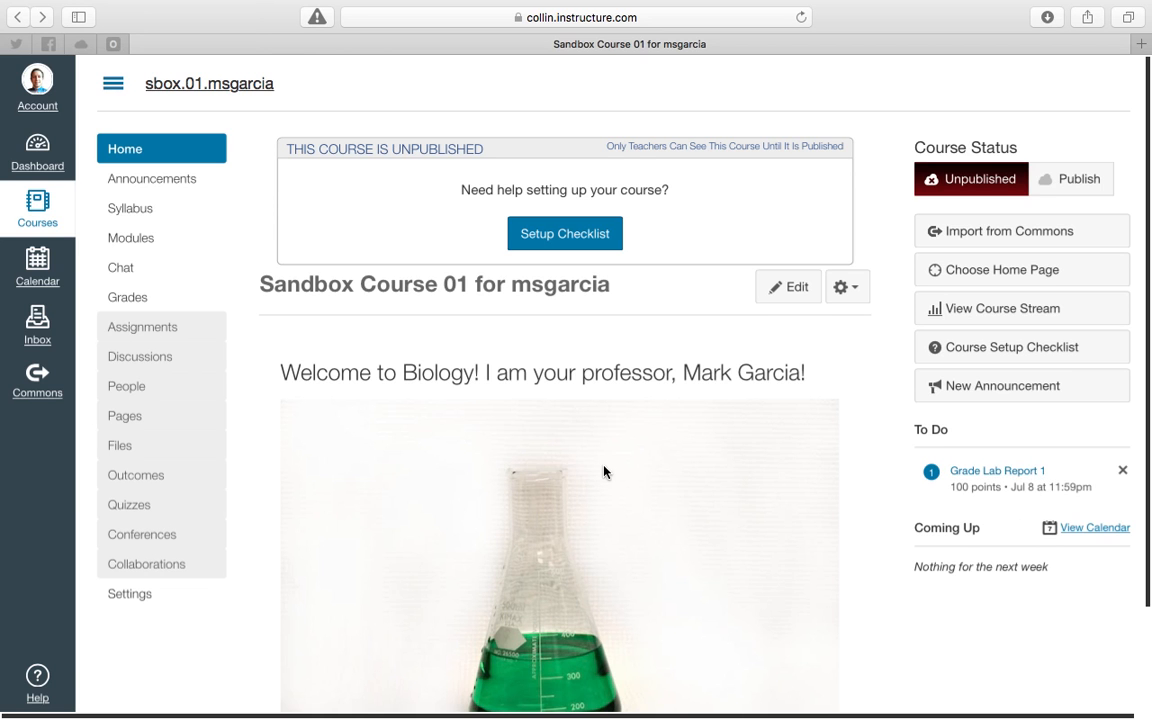
Open the Lab Report 1 assignment from the course's assignments and launch SpeedGrader for it.
click(170, 333)
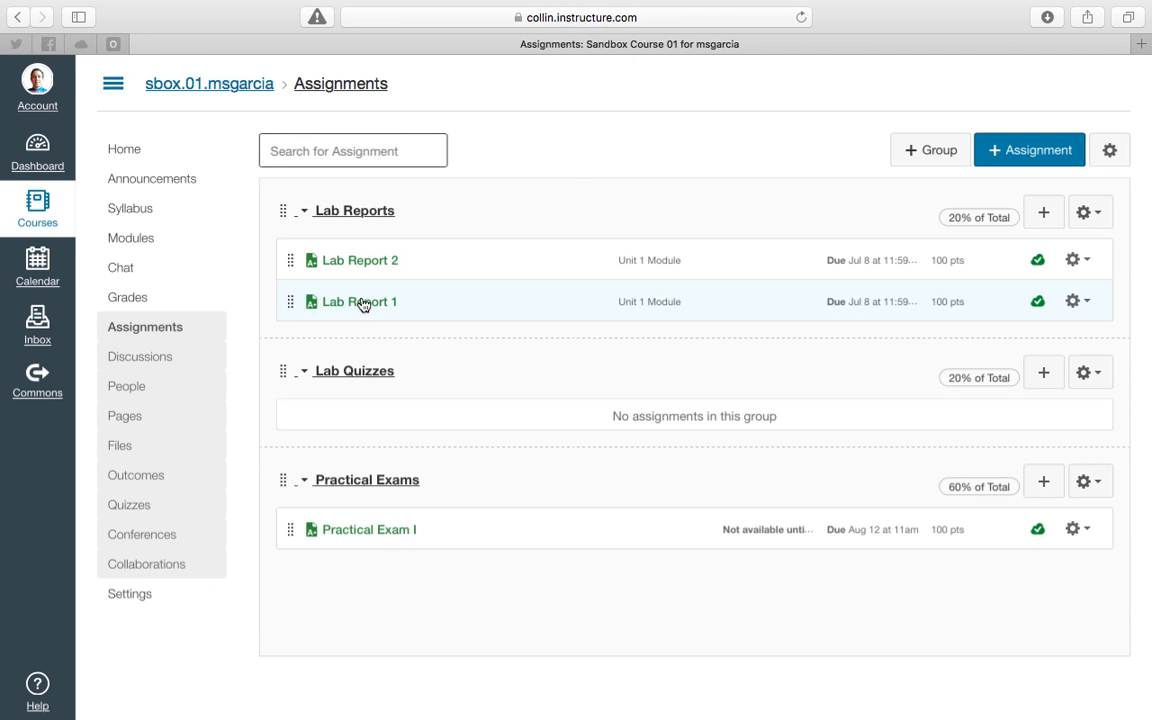
click(365, 302)
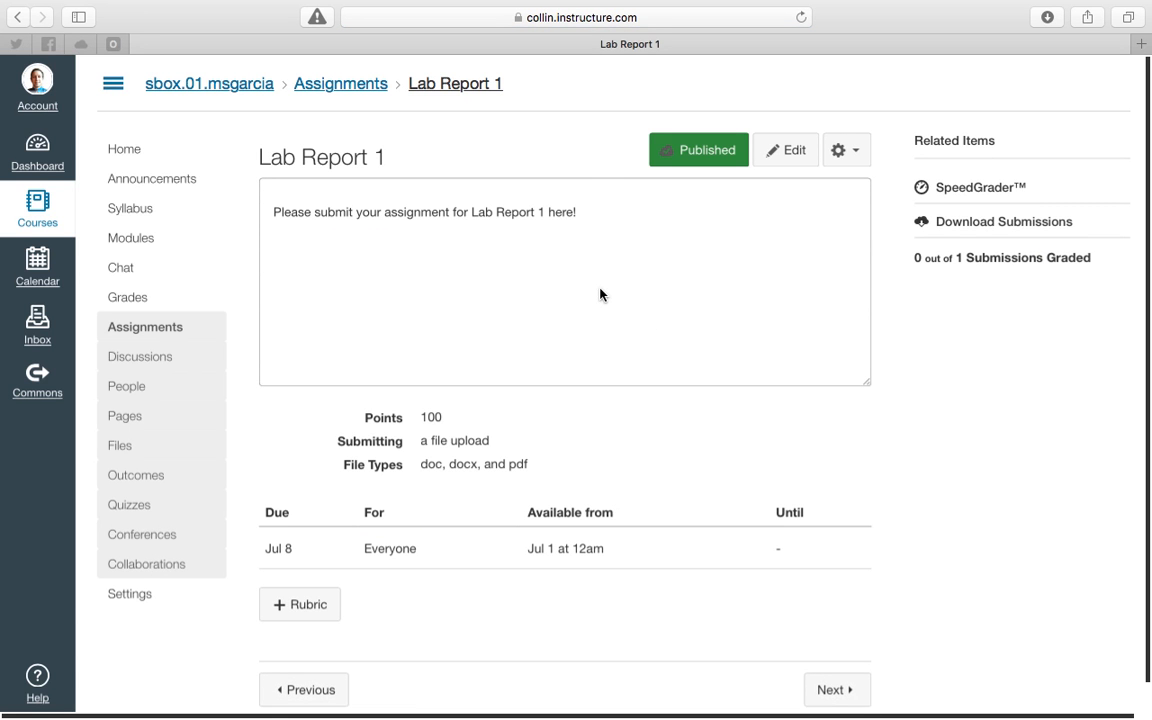
drag(916, 257, 1095, 258)
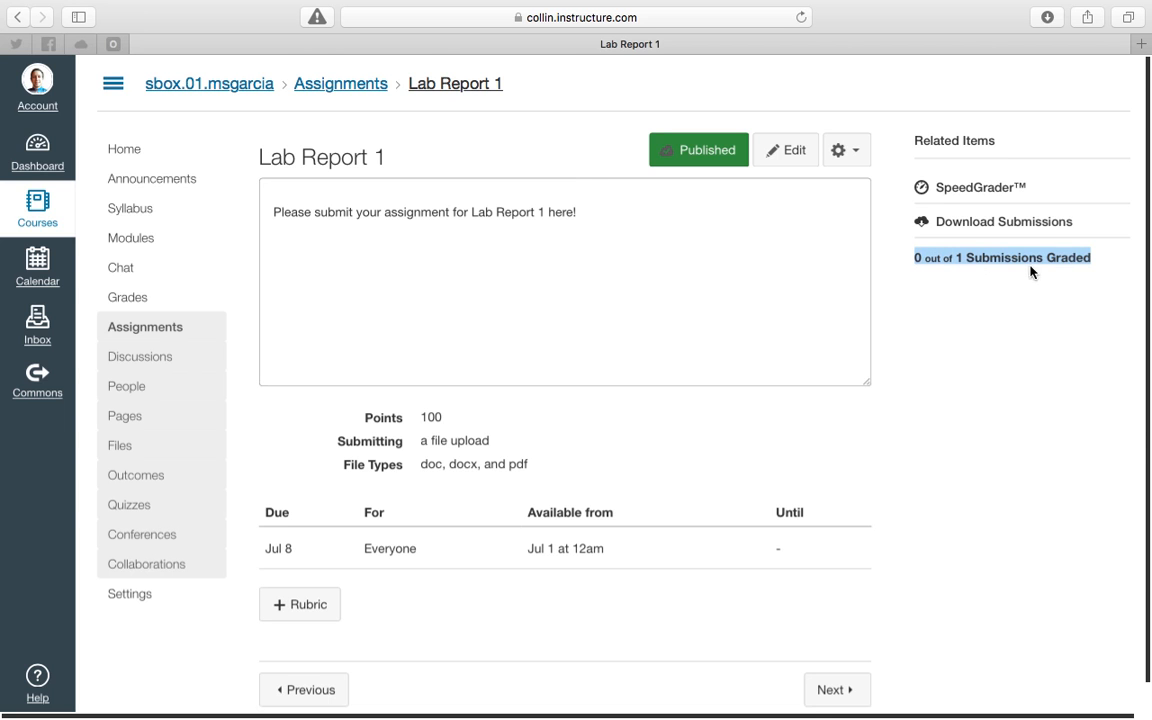
click(933, 258)
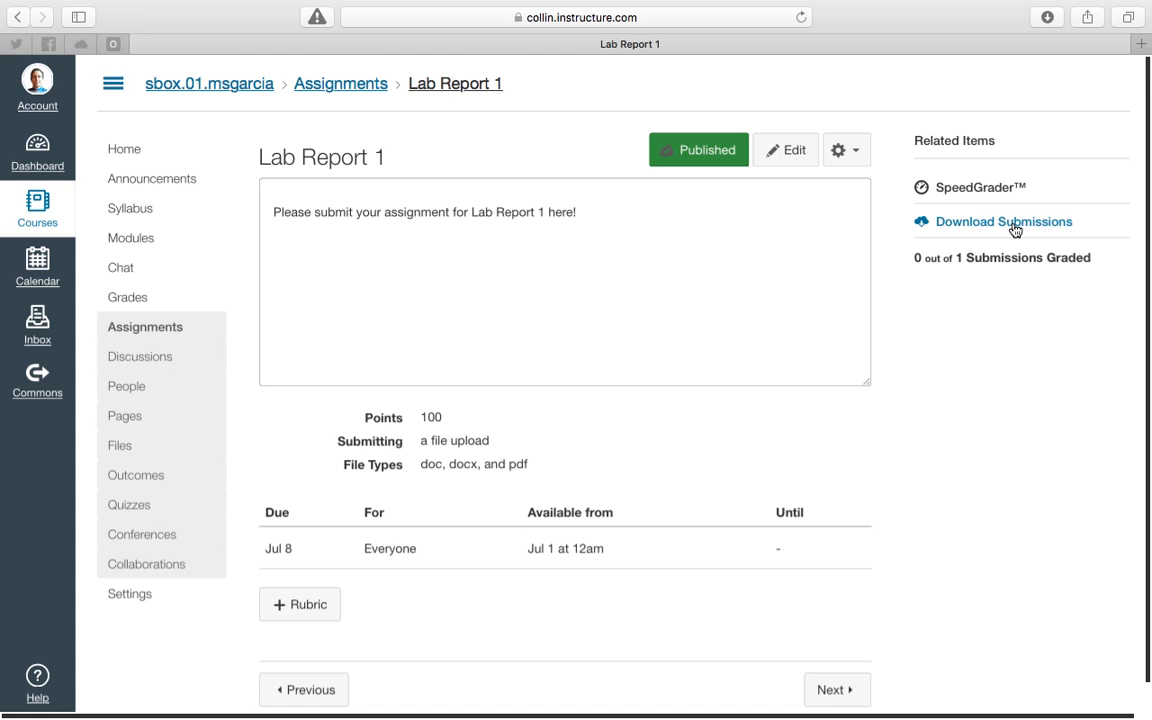
click(968, 188)
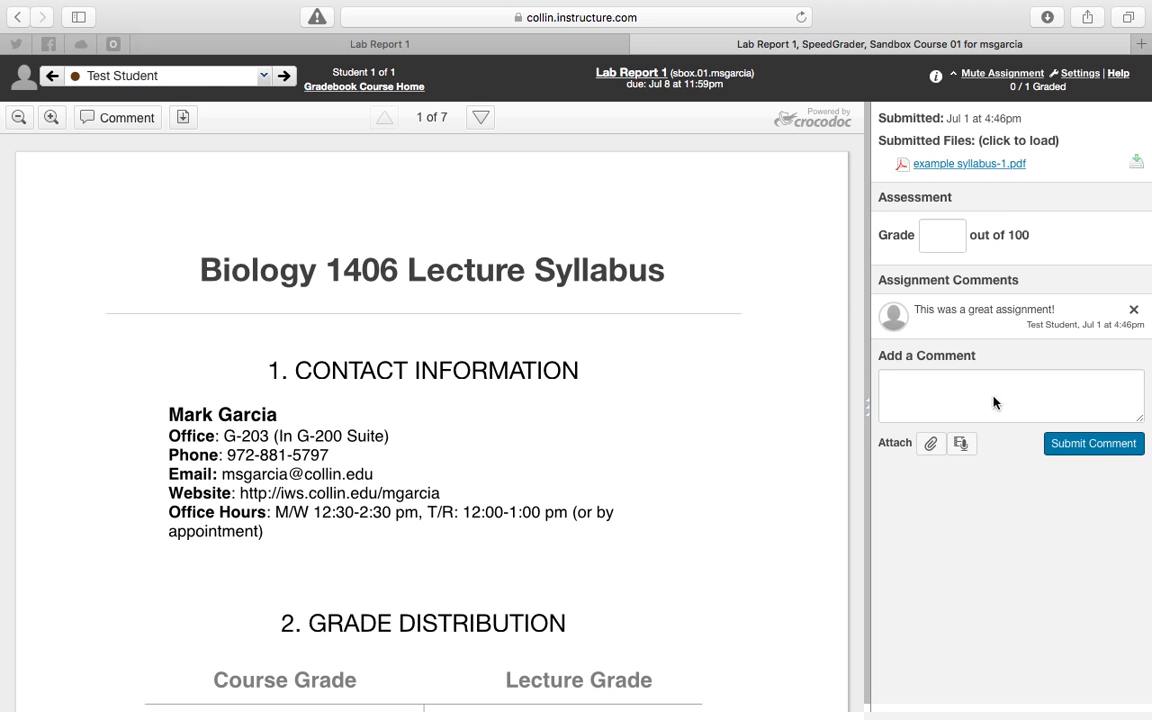
Submit the assignment comment "You were supposed to submit a lab report. Why did you submit a syllabus?".
click(941, 235)
click(1066, 260)
click(973, 386)
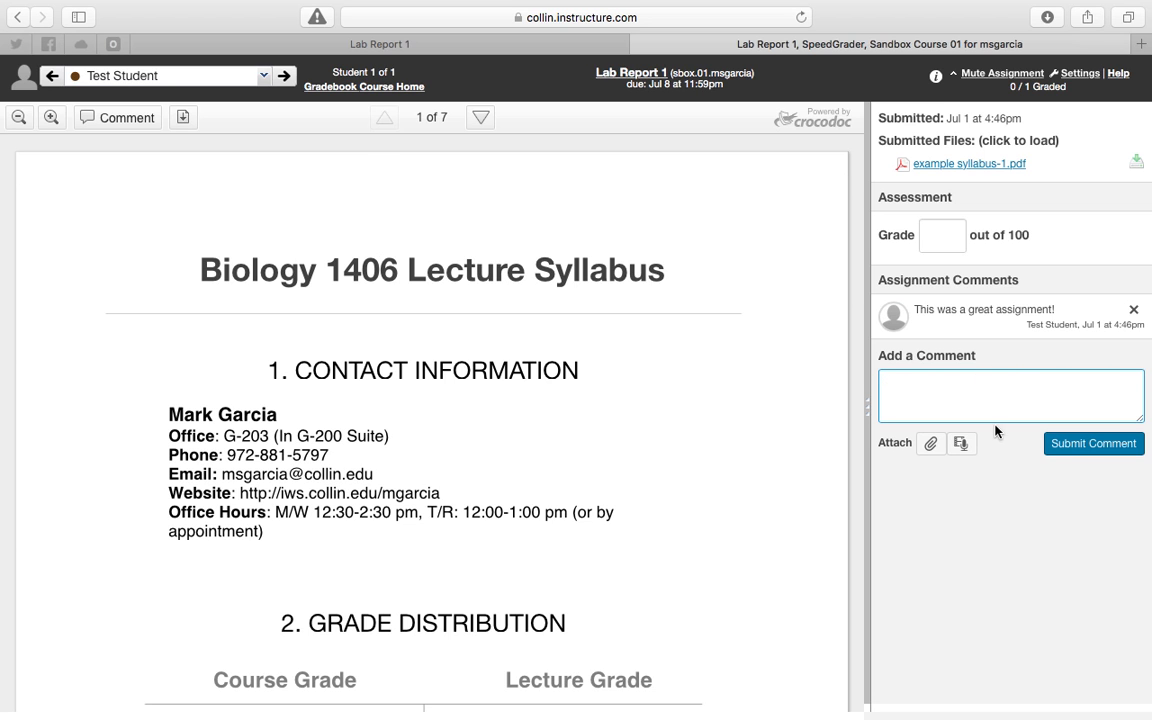
text(You were supposed to s)
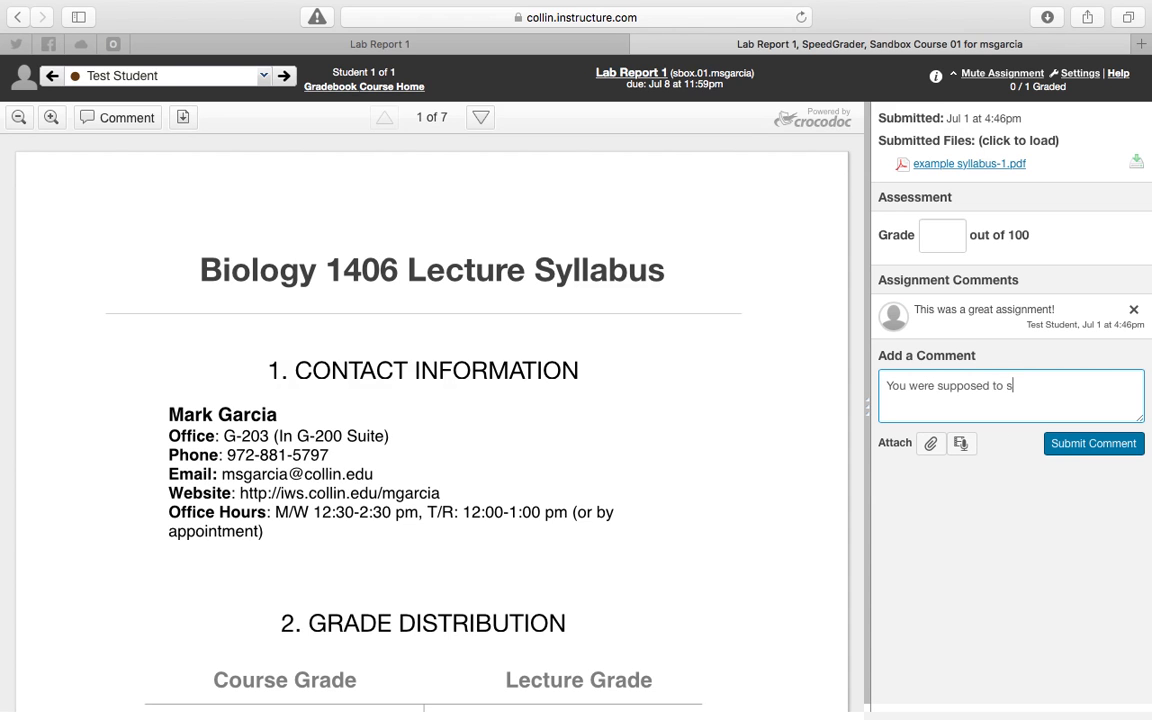
text(ubmit a lab report. Why did you s)
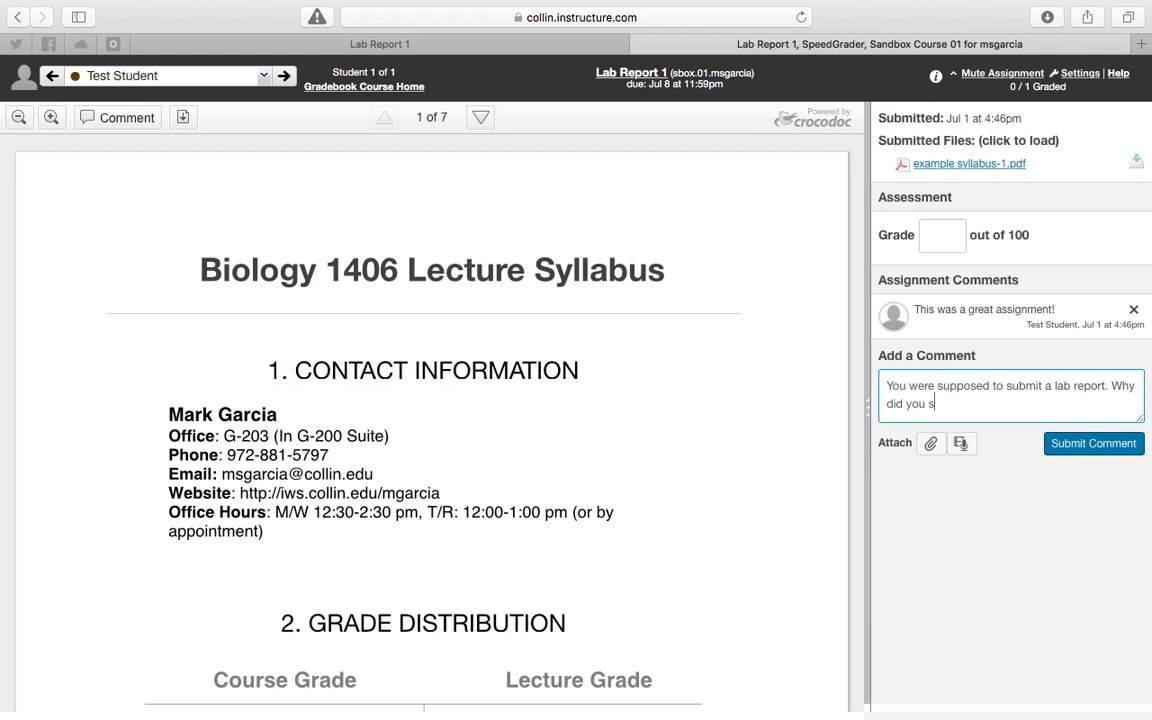
text(ubmit a syllabus?)
click(1105, 443)
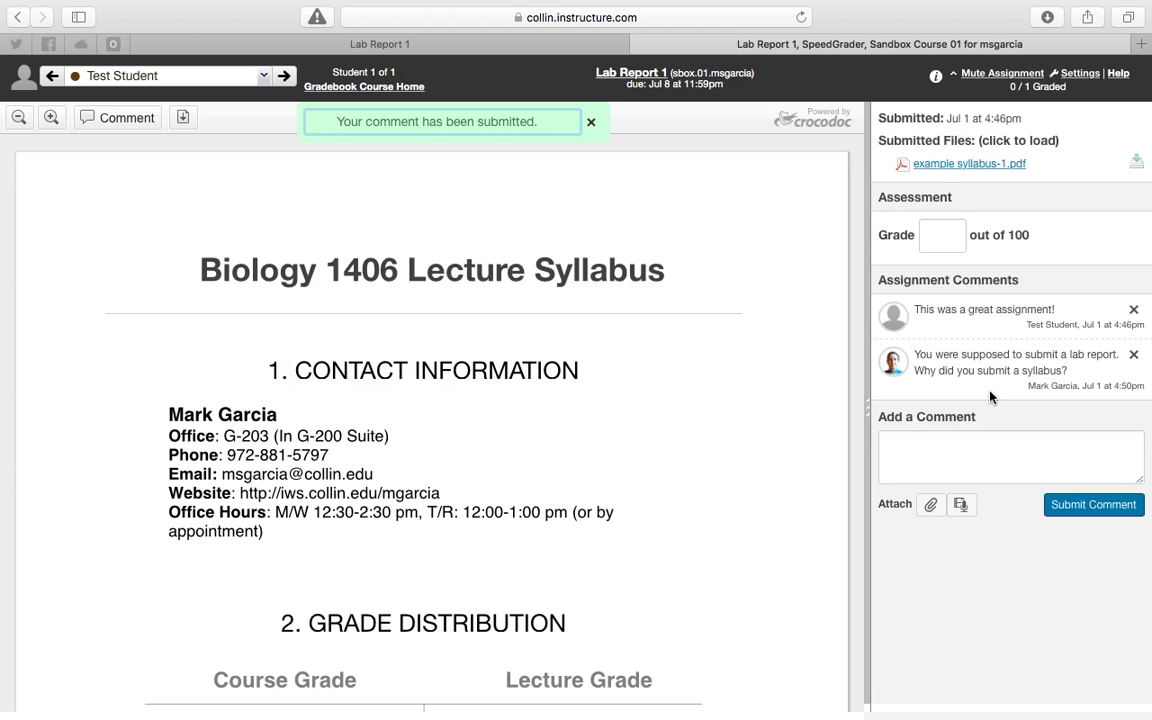
Delete the instructor's comment about the submitted syllabus.
click(1134, 355)
click(741, 388)
Submit the assignment comment "I am so happy you enjoyed it!" and dismiss the notification.
click(950, 393)
text(I am so happy you enjoyed it!)
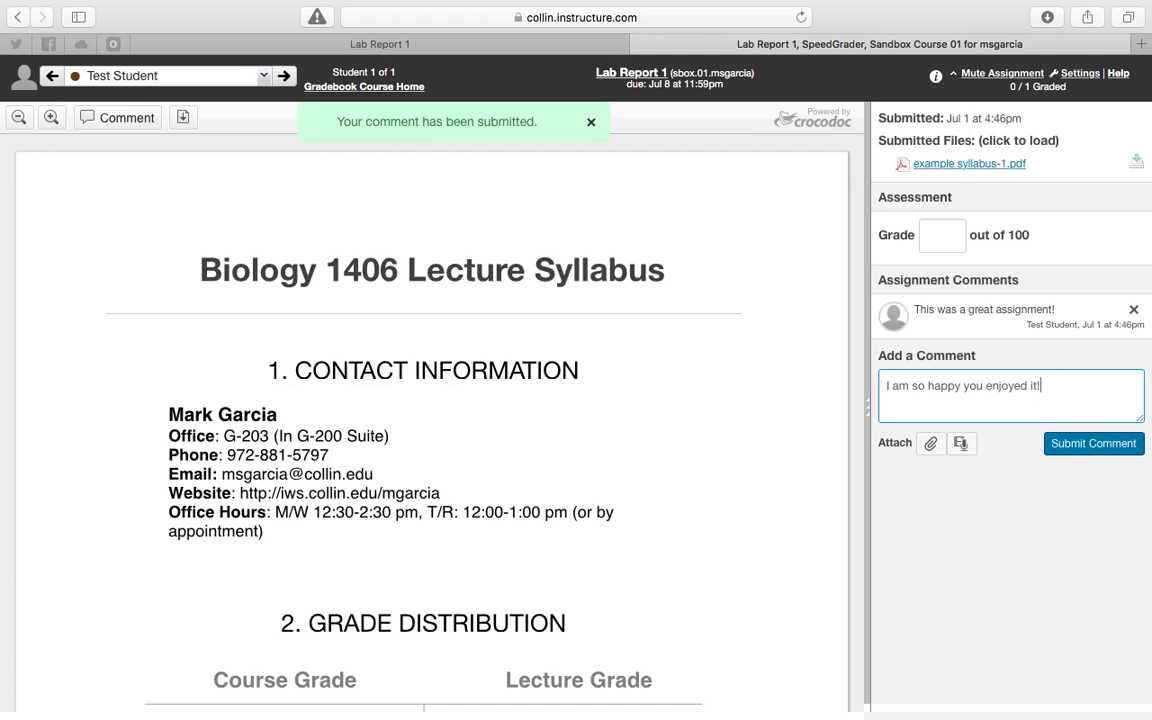
click(1060, 445)
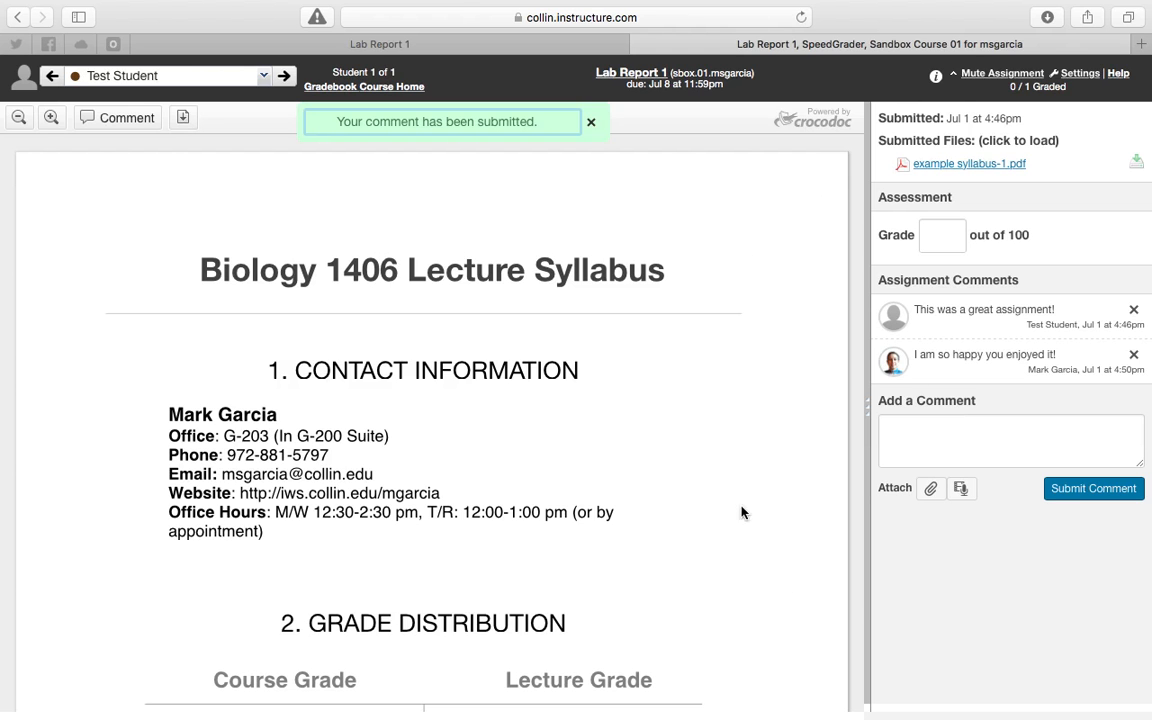
click(591, 121)
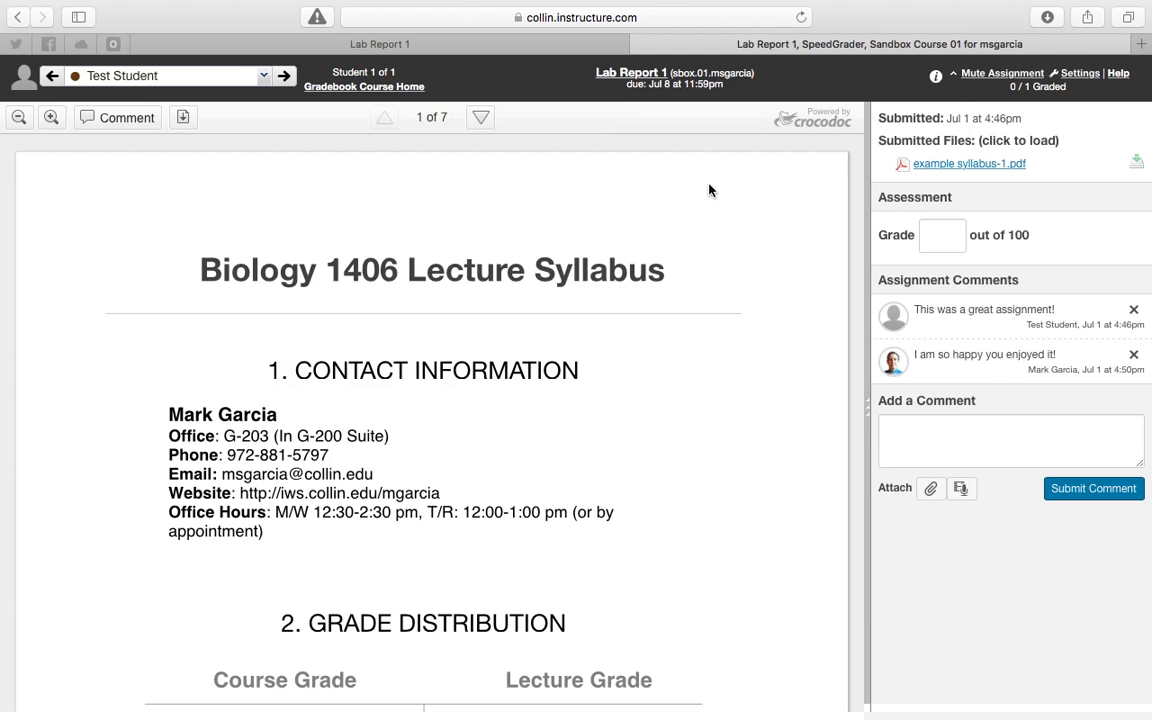
click(986, 425)
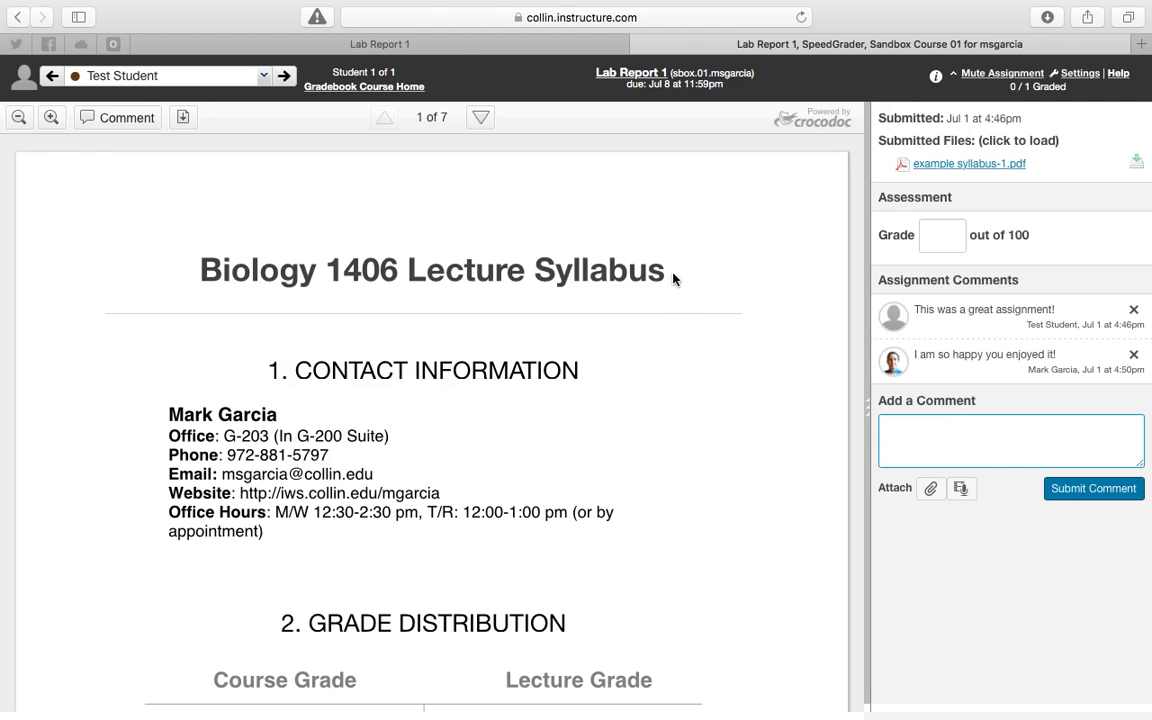
drag(663, 267, 195, 268)
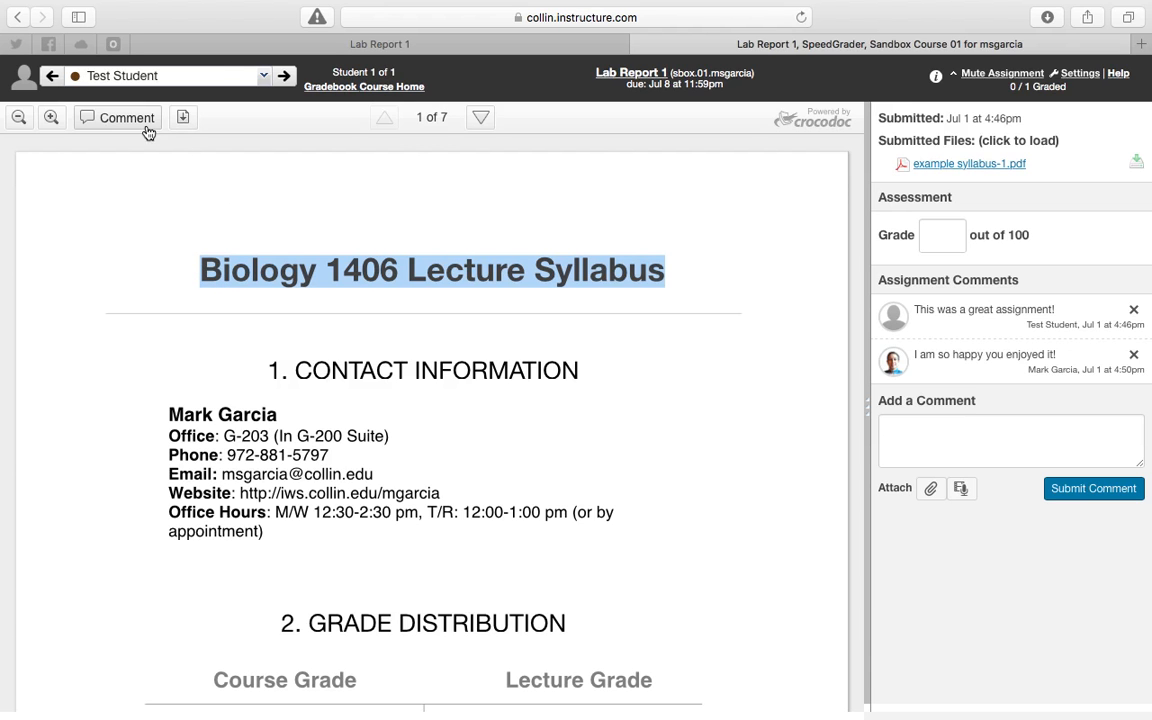
click(359, 269)
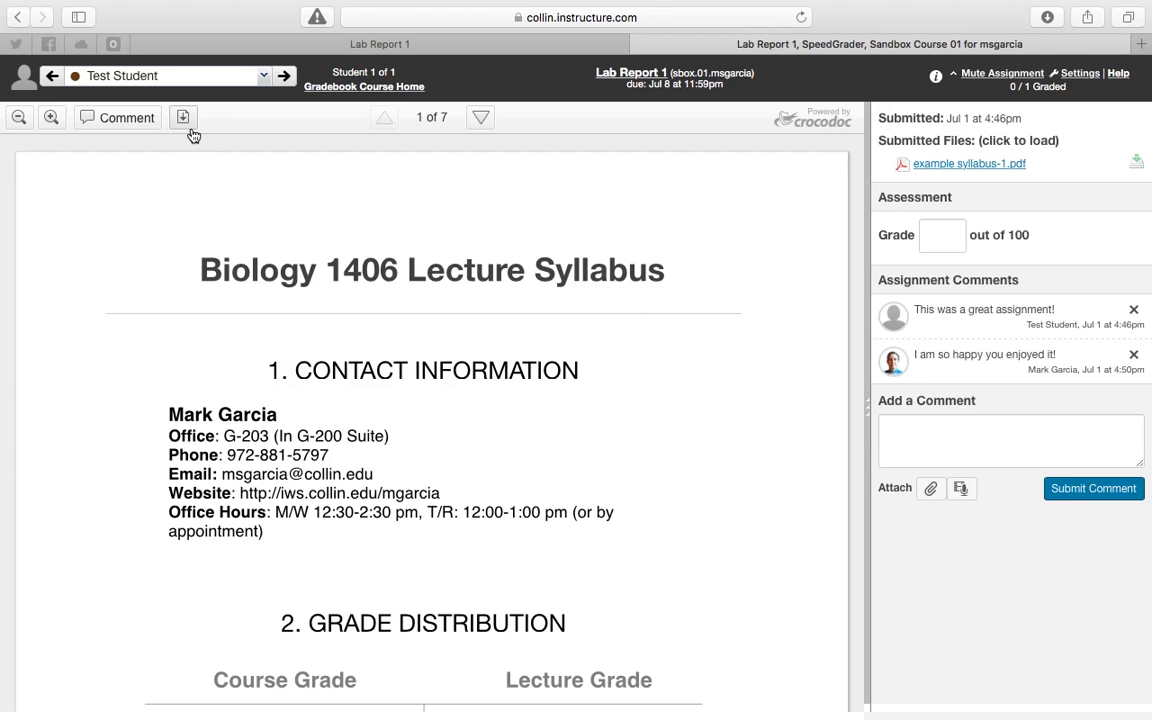
Add a text comment reading "1408" to the number 1406 in the document title.
click(127, 118)
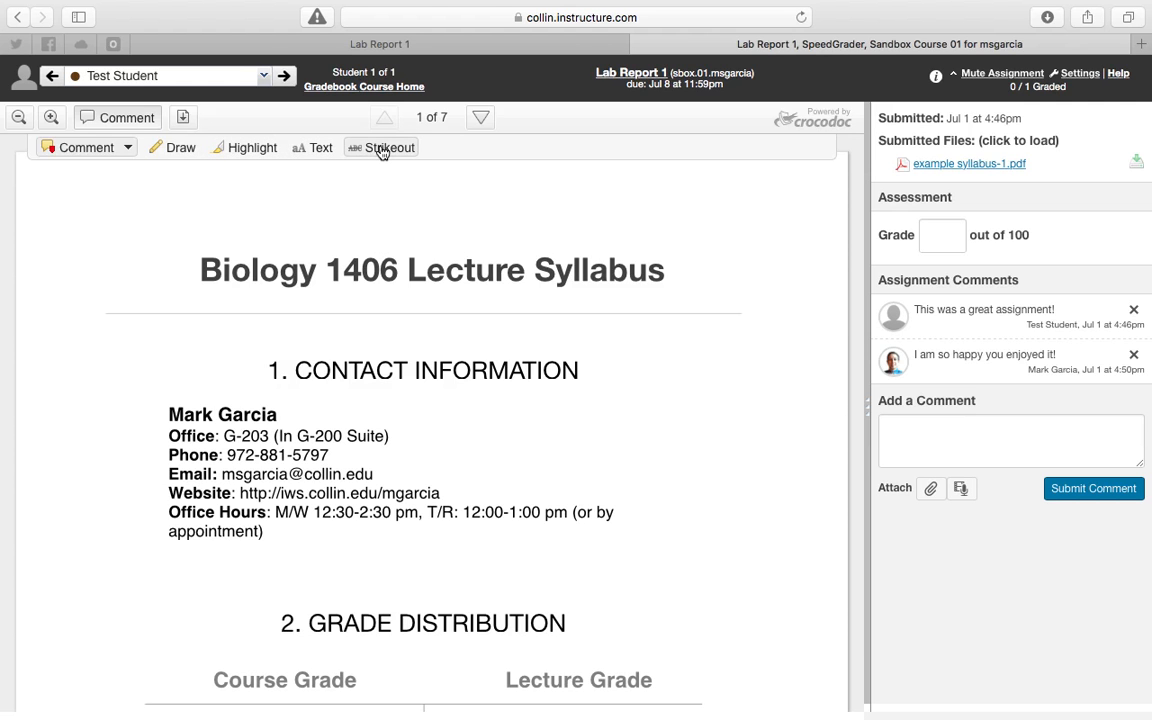
click(129, 148)
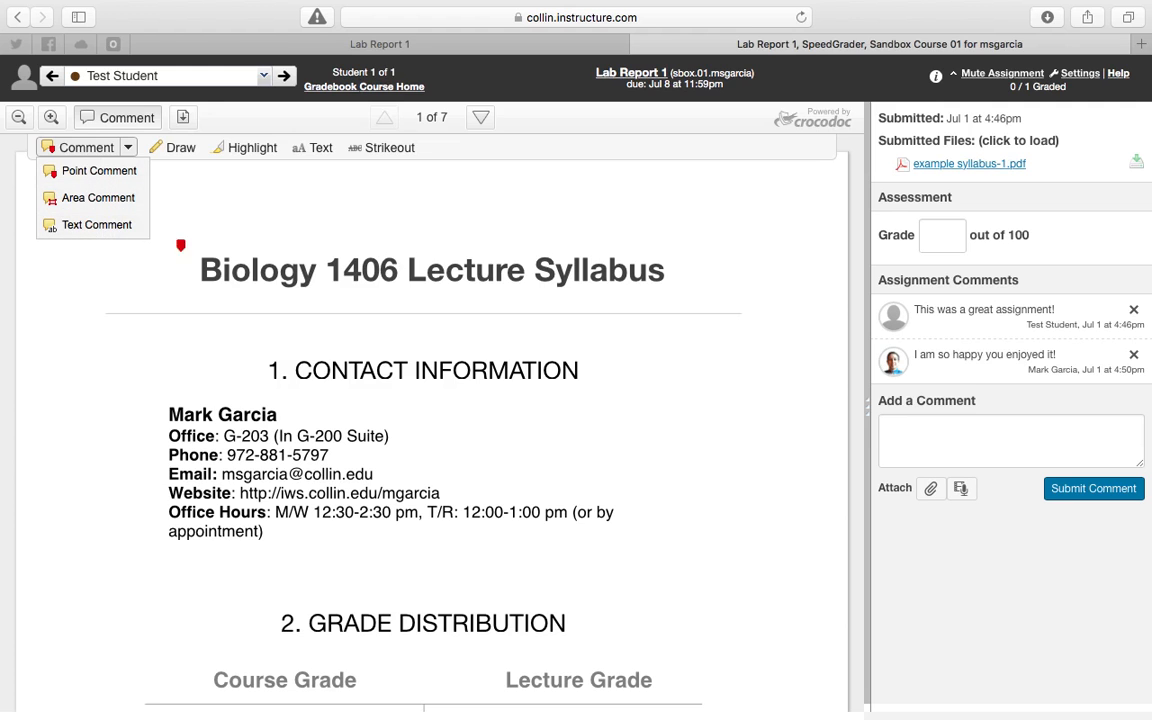
click(95, 225)
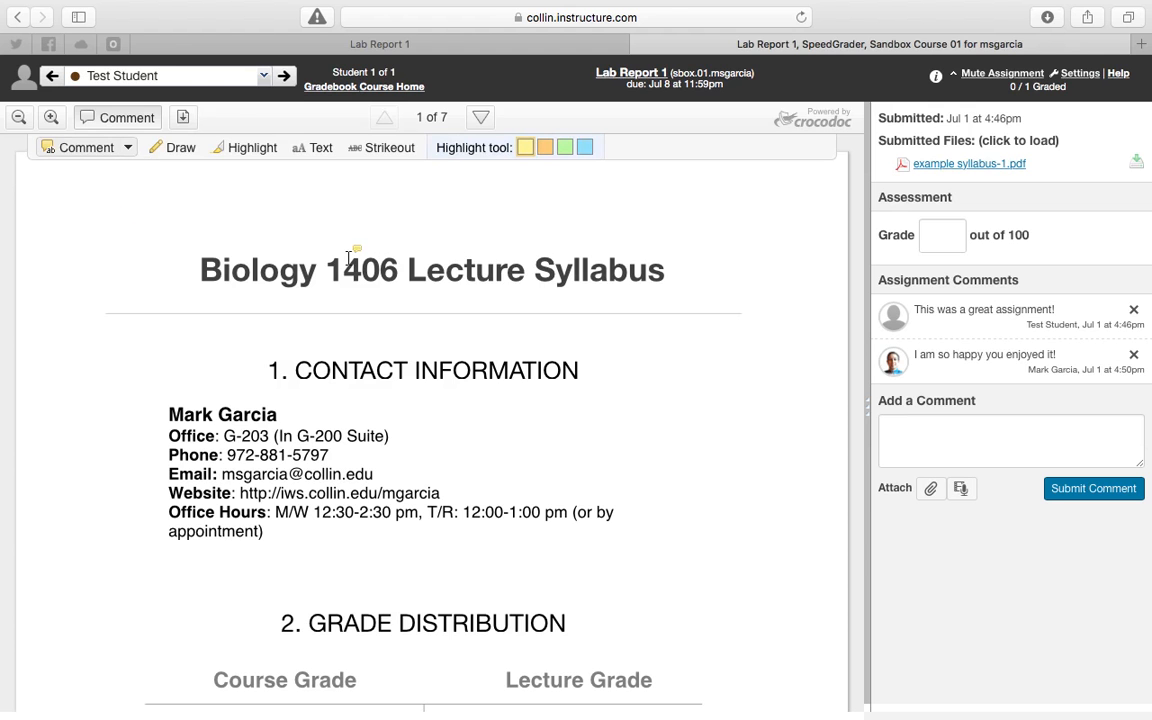
mouse_move(326, 268)
mouse_down()
mouse_move(380, 278)
mouse_move(393, 266)
mouse_up()
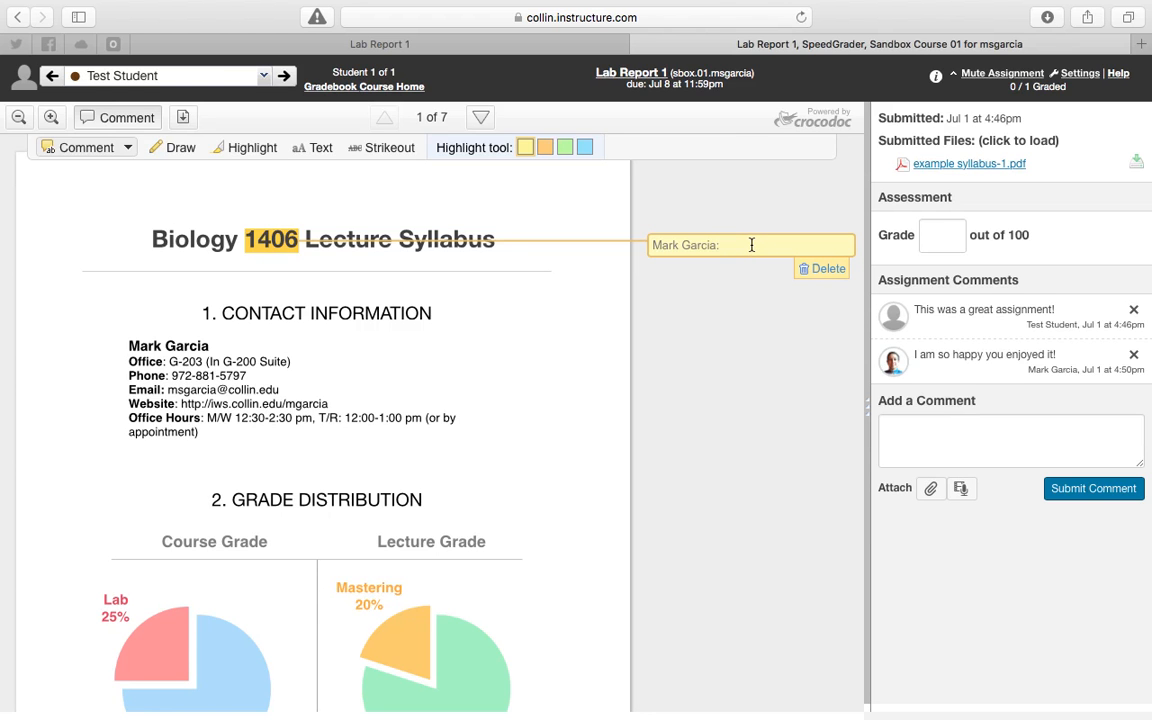
text(1408)
click(774, 288)
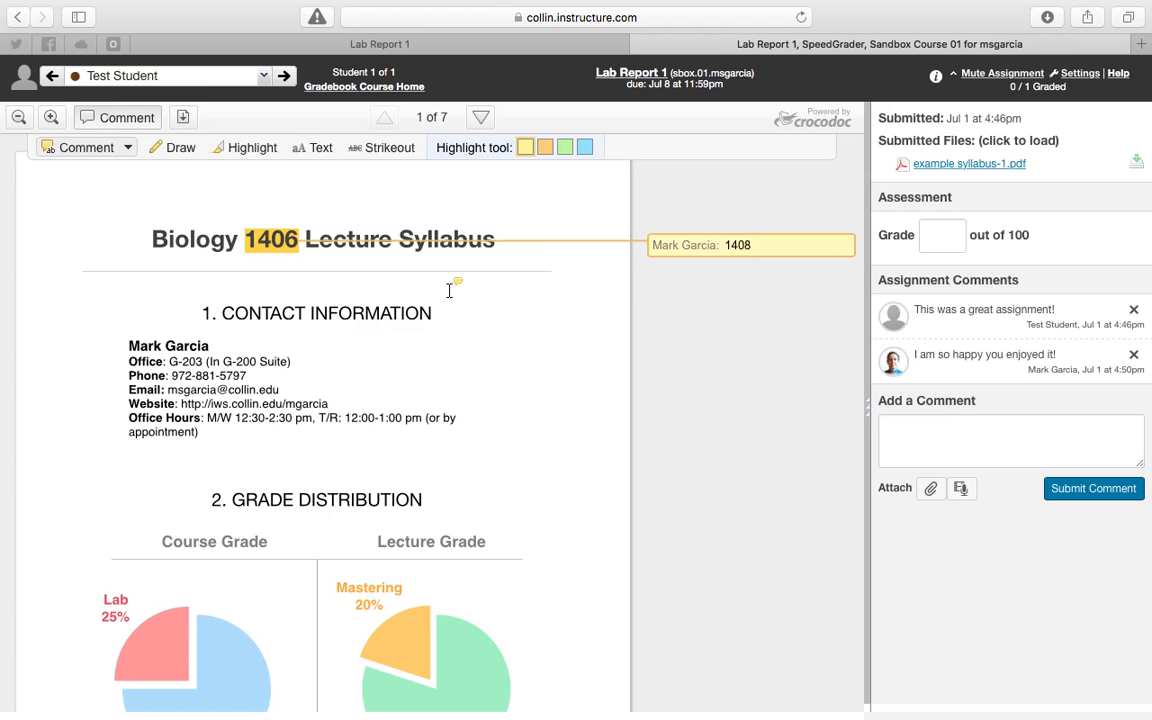
Add an area comment around both Grade Distribution pie charts reading "These should have been bar graphs!".
click(129, 150)
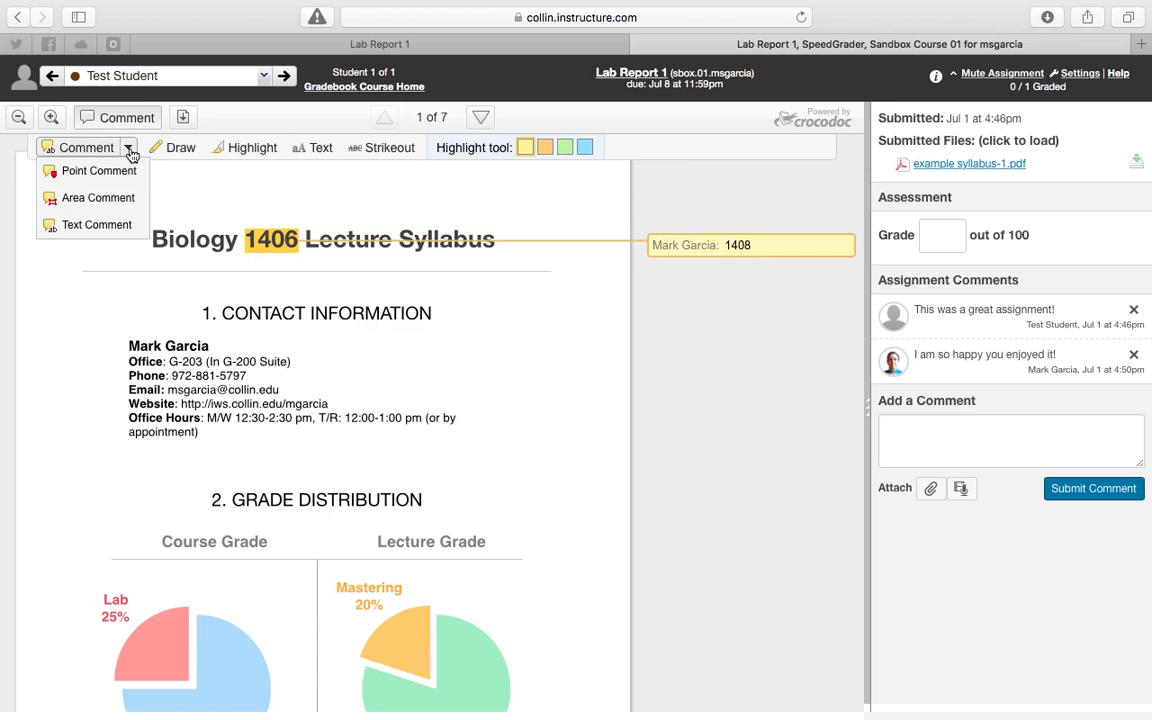
click(129, 149)
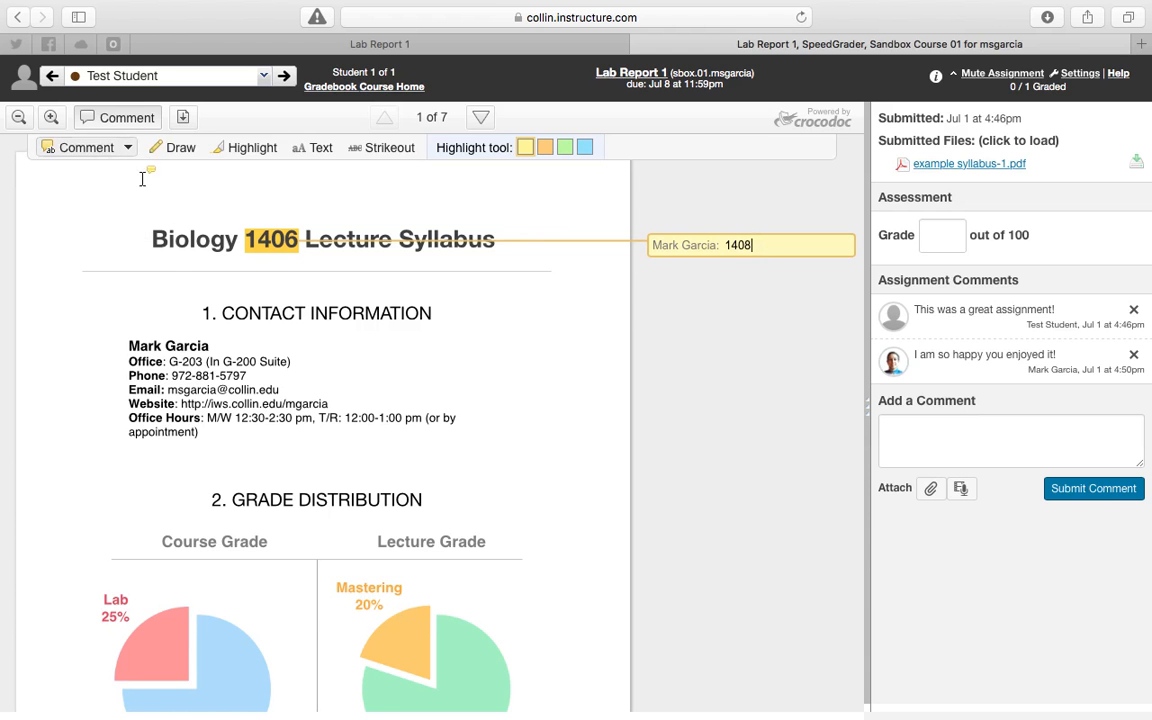
scroll(150, 400, down, 3)
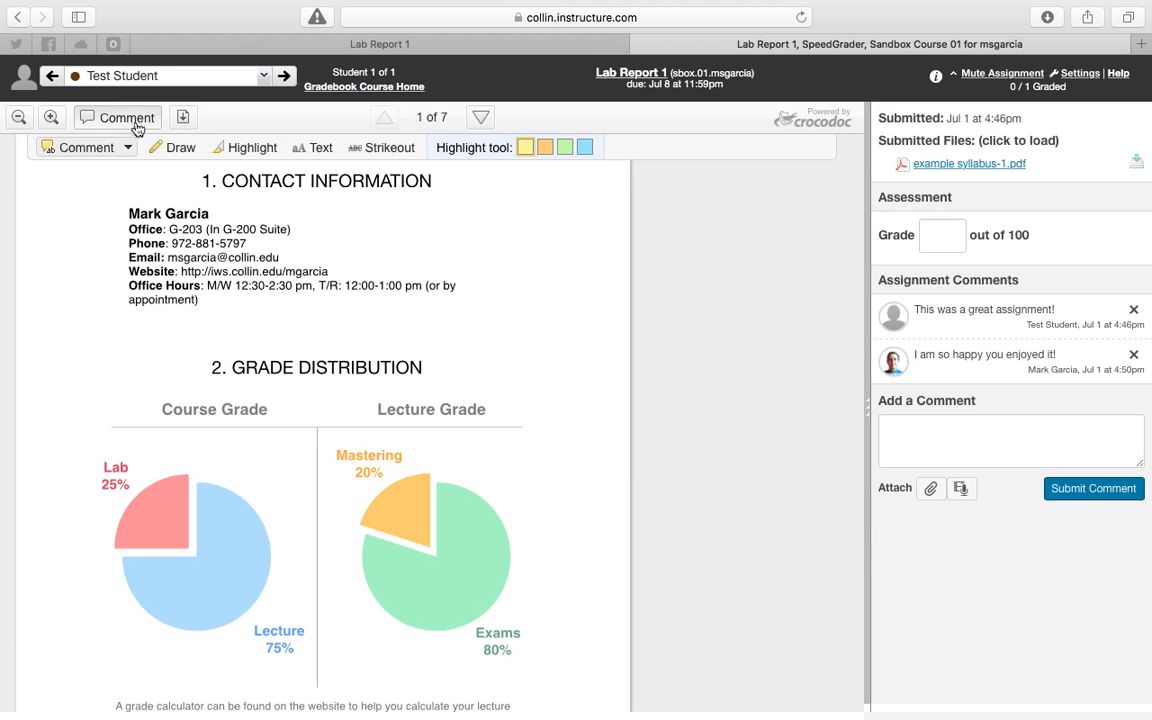
click(127, 149)
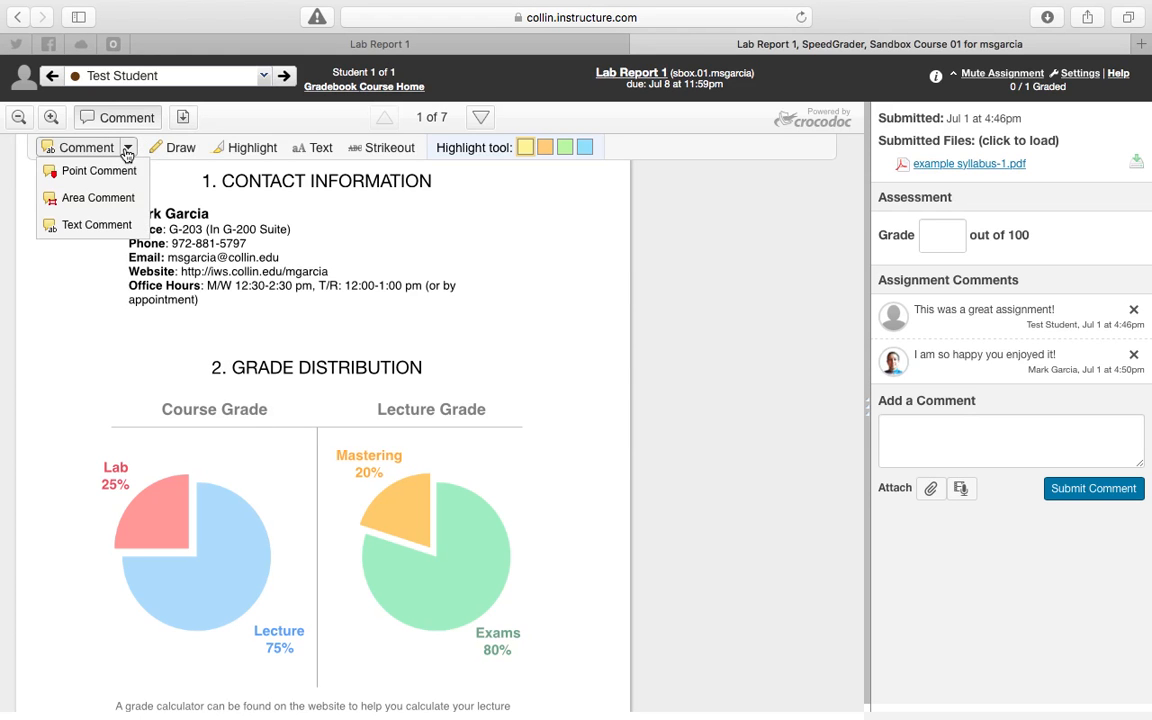
click(125, 198)
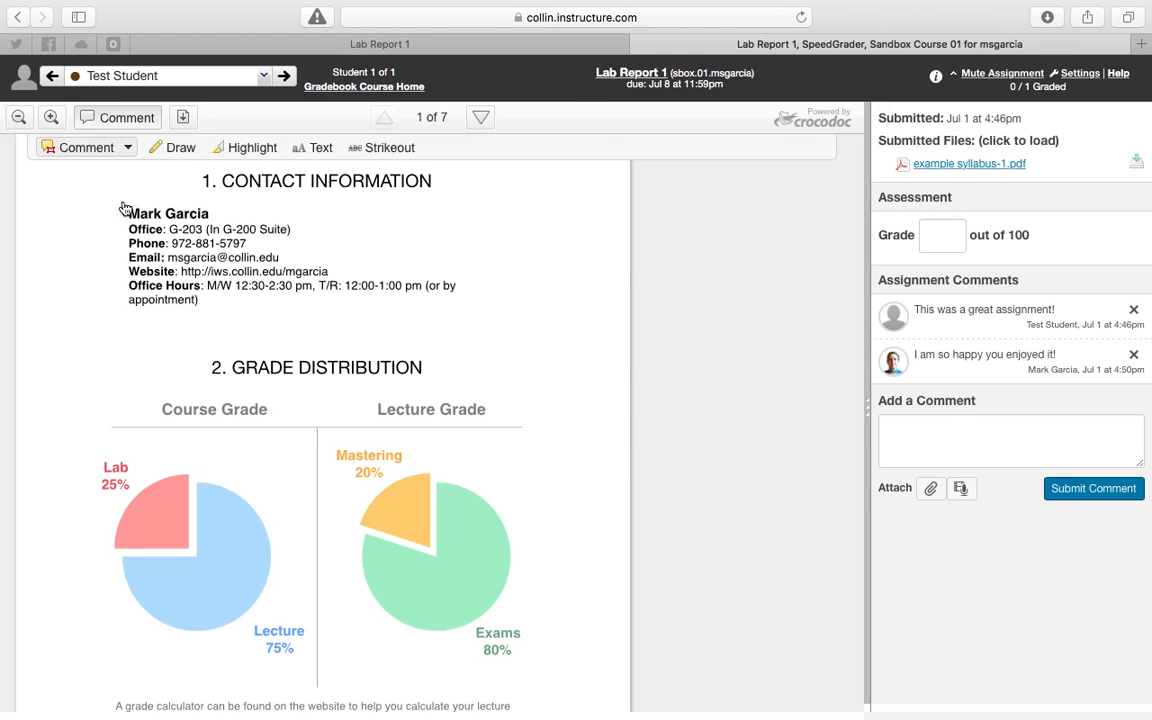
click(127, 147)
click(102, 192)
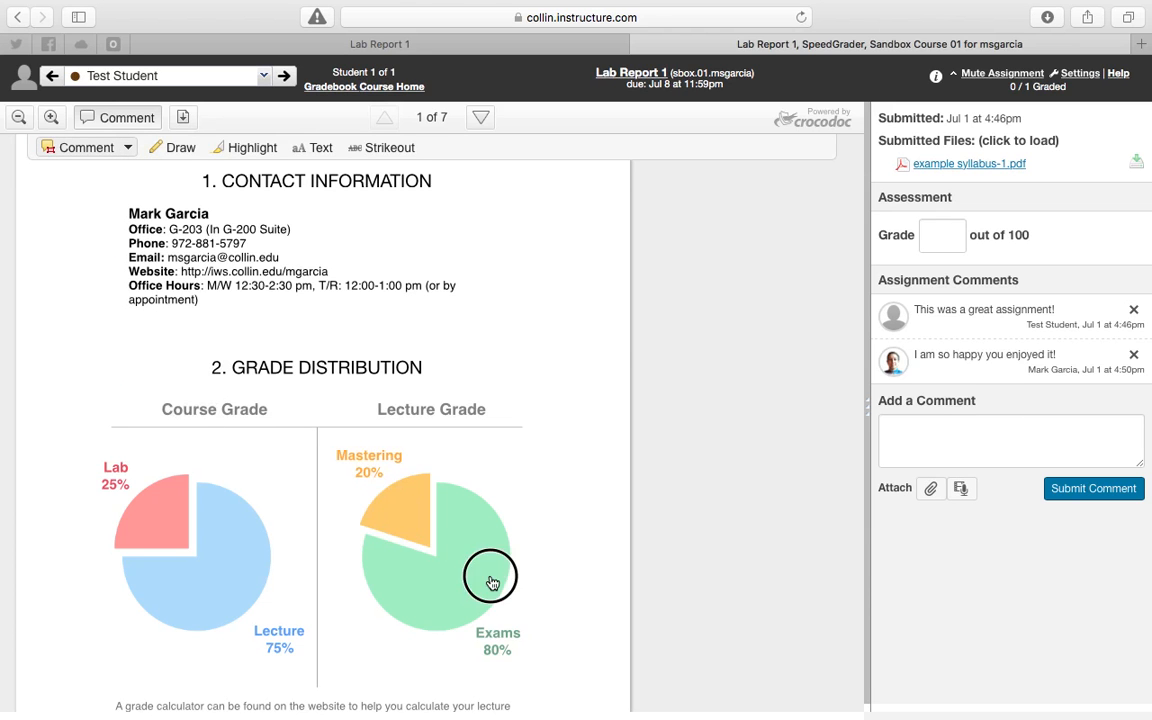
drag(557, 665, 72, 388)
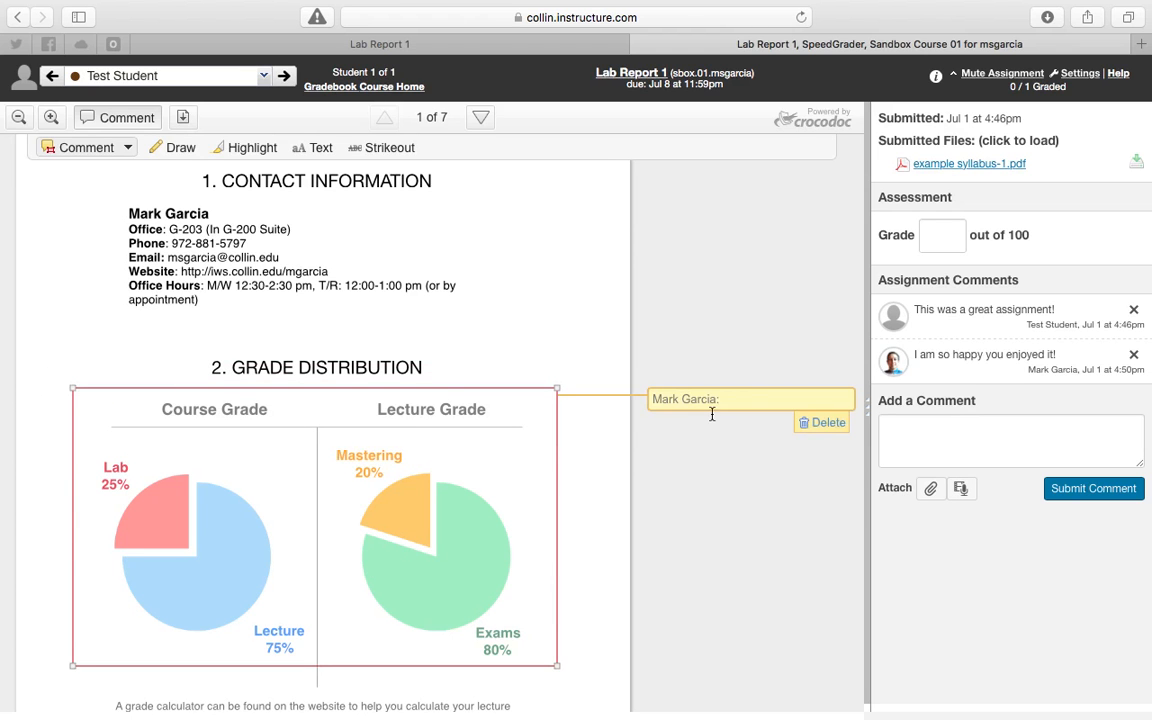
text(These should have been bar graphs!)
click(751, 513)
Review the comments on the first page and check the comment types and the submission's following page.
scroll(743, 552, up, 1)
scroll(741, 552, up, 5)
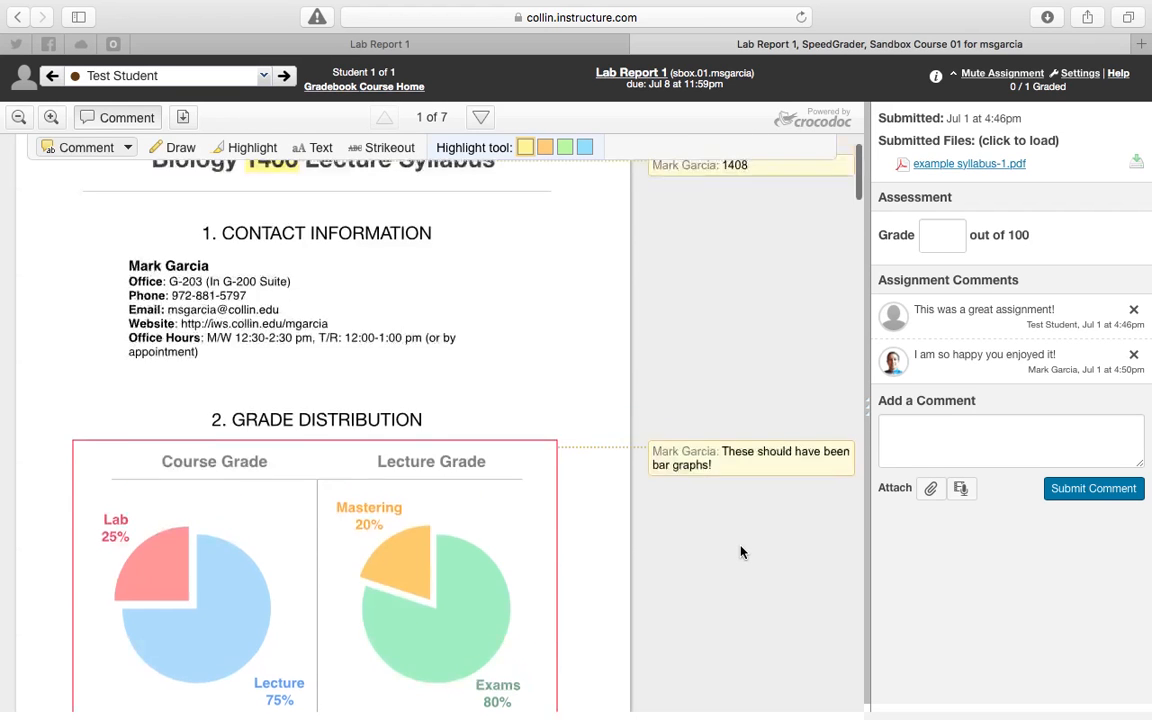
click(128, 148)
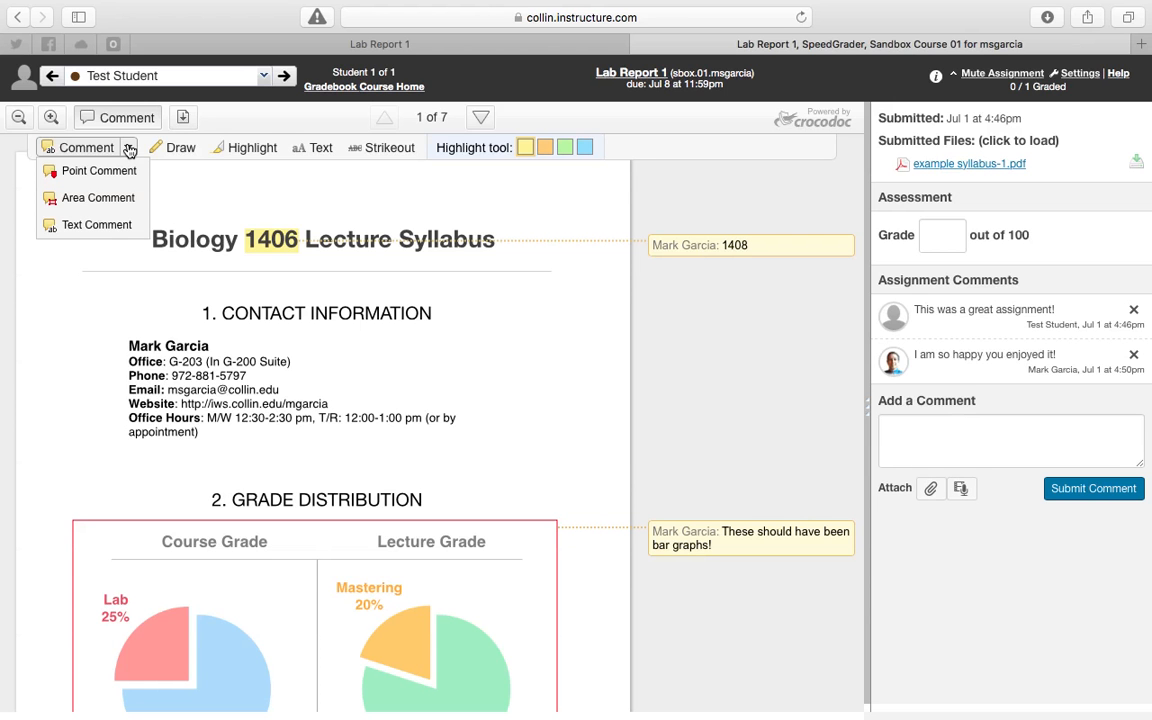
click(128, 148)
scroll(441, 356, down, 10)
scroll(441, 356, down, 3)
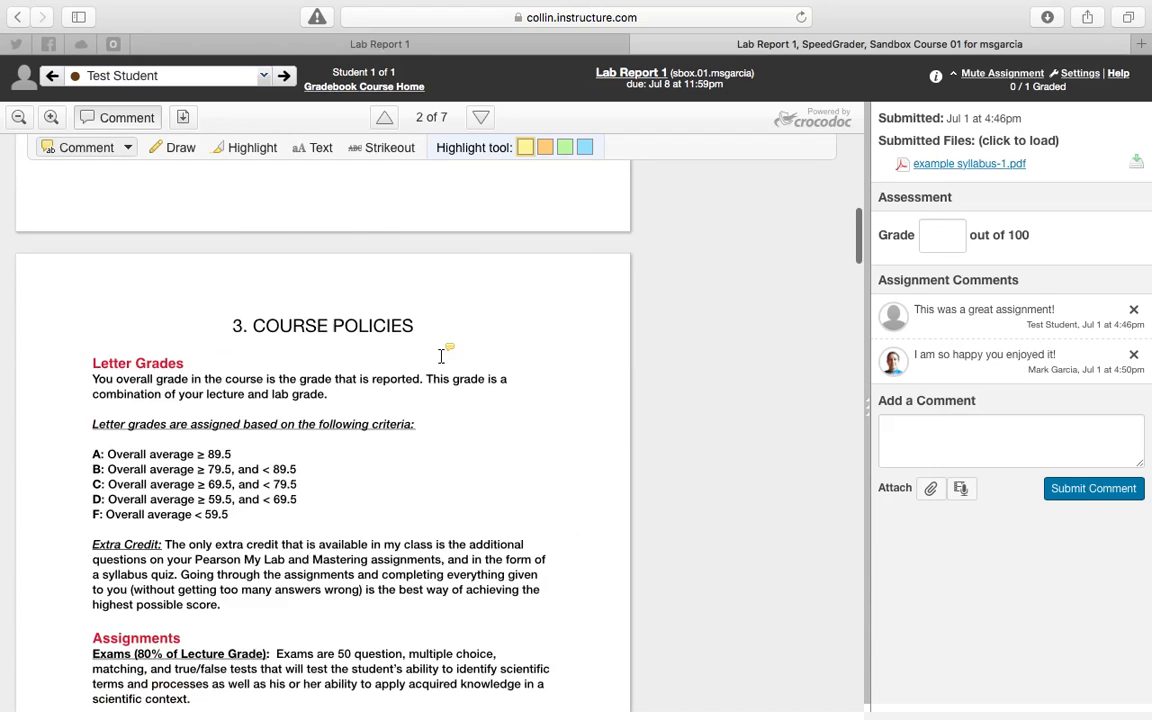
scroll(441, 356, up, 10)
scroll(441, 356, down, 1)
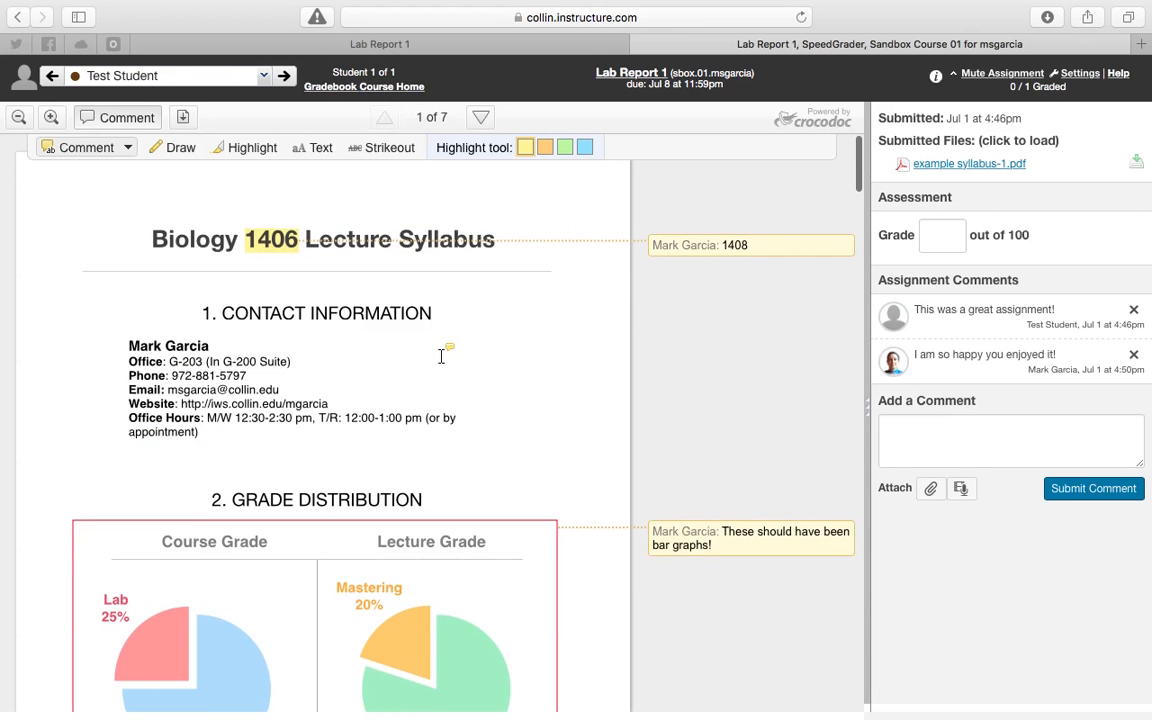
scroll(441, 356, down, 1)
scroll(441, 367, up, 2)
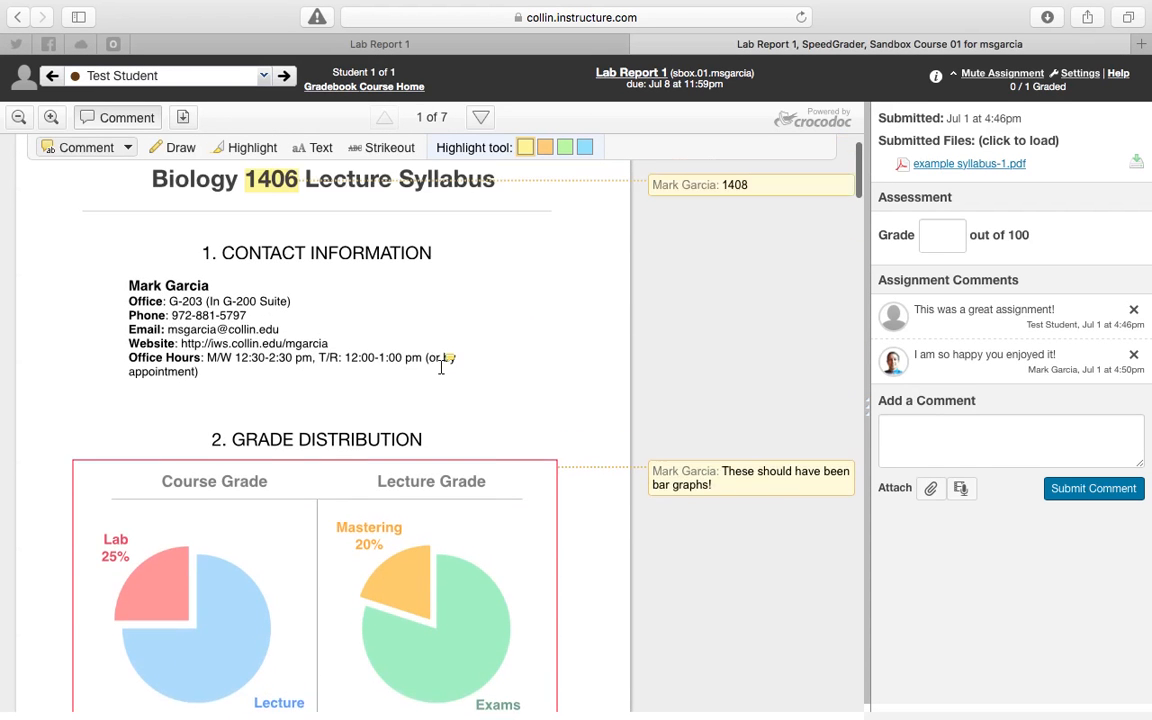
scroll(441, 363, down, 3)
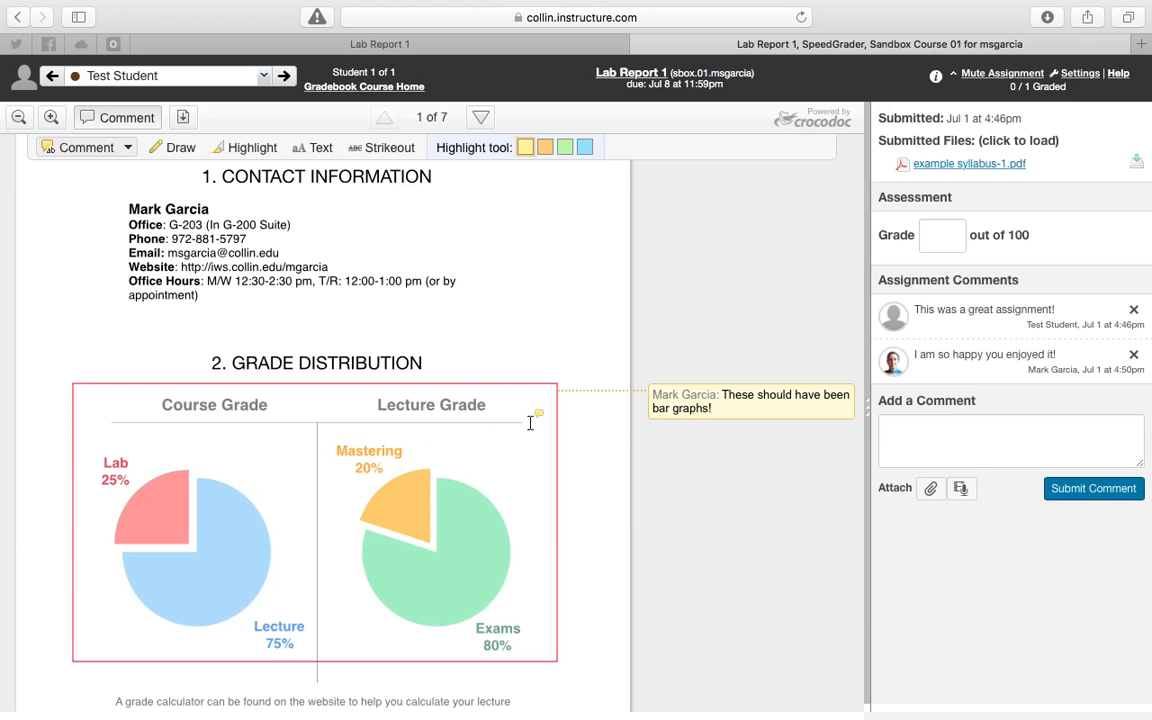
Add a point comment above the Contact Information heading reading "You should have put Info here, not Information!".
scroll(441, 360, up, 2)
click(127, 147)
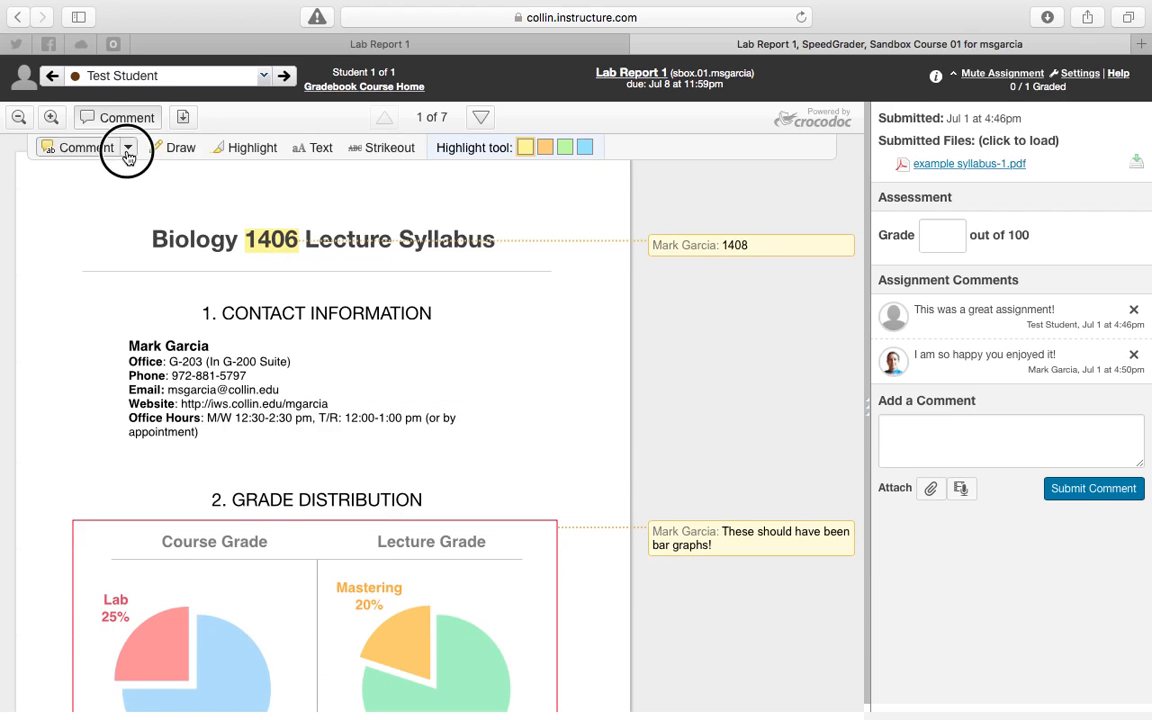
click(103, 178)
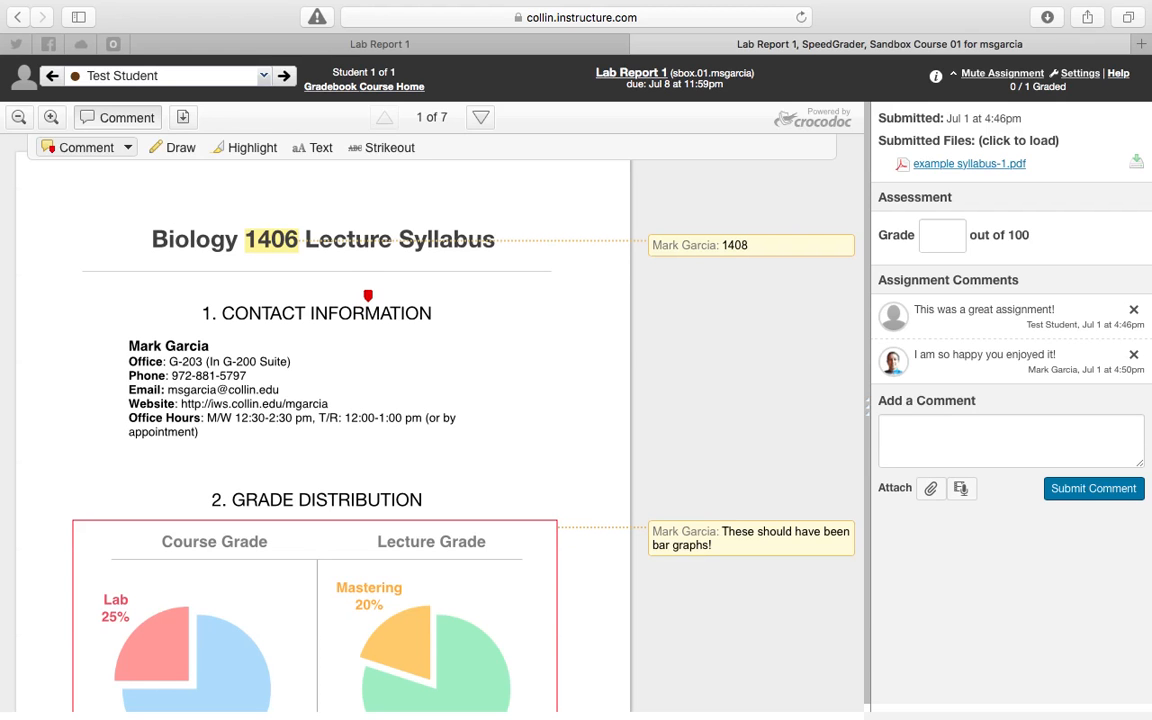
click(368, 296)
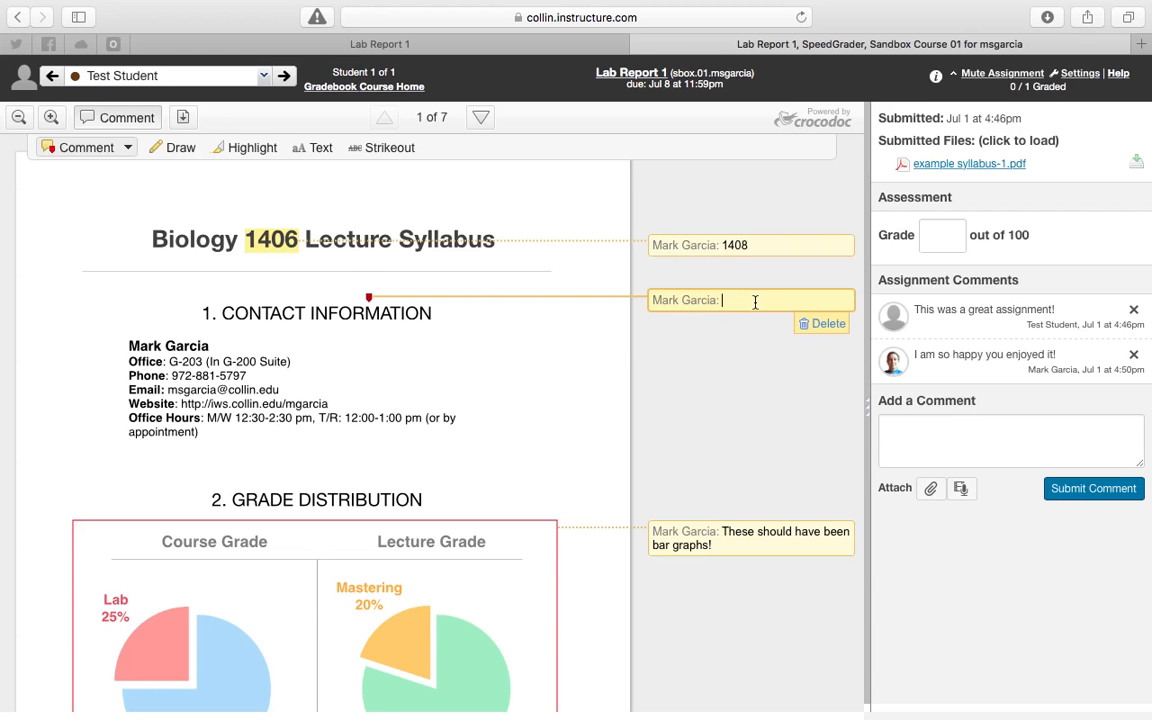
text(You should have put Info here)
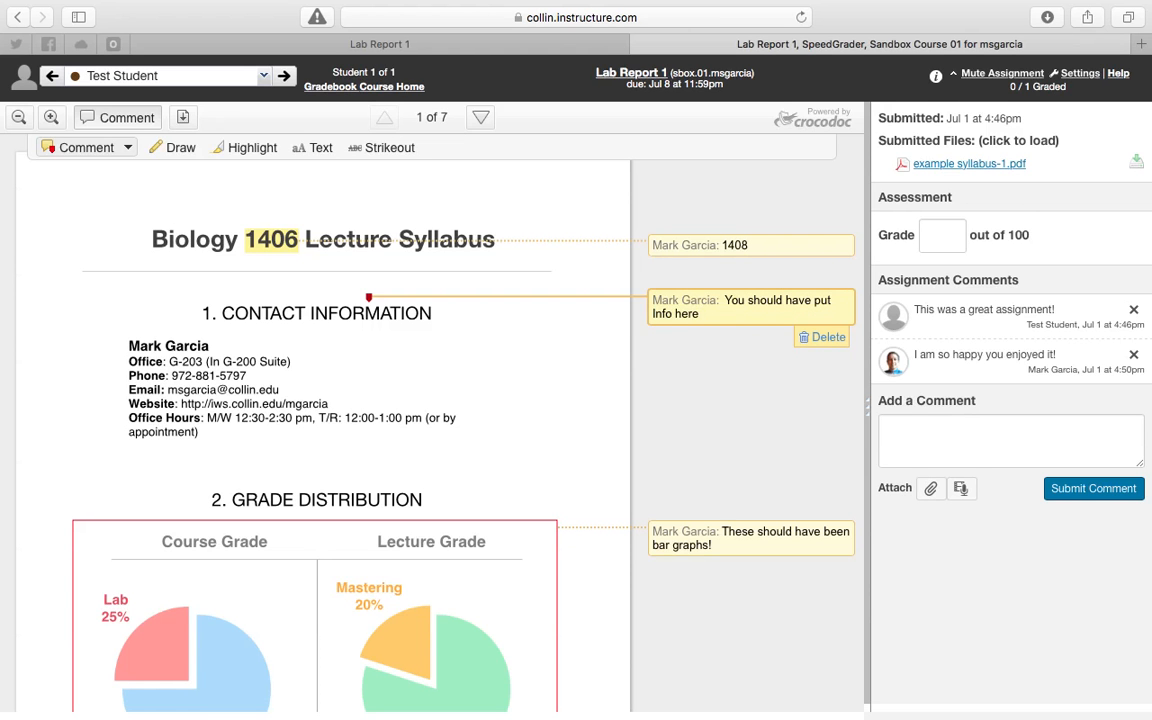
text(, not Information!)
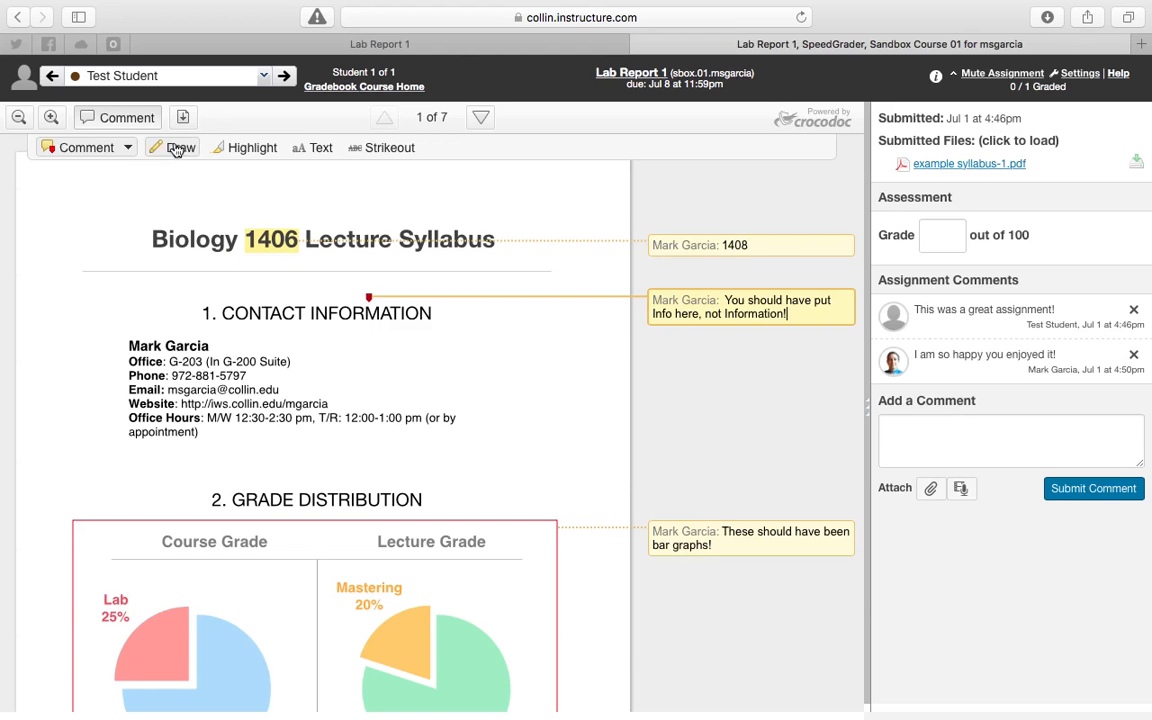
Highlight the Office Hours line in the Contact Information section in yellow.
click(249, 147)
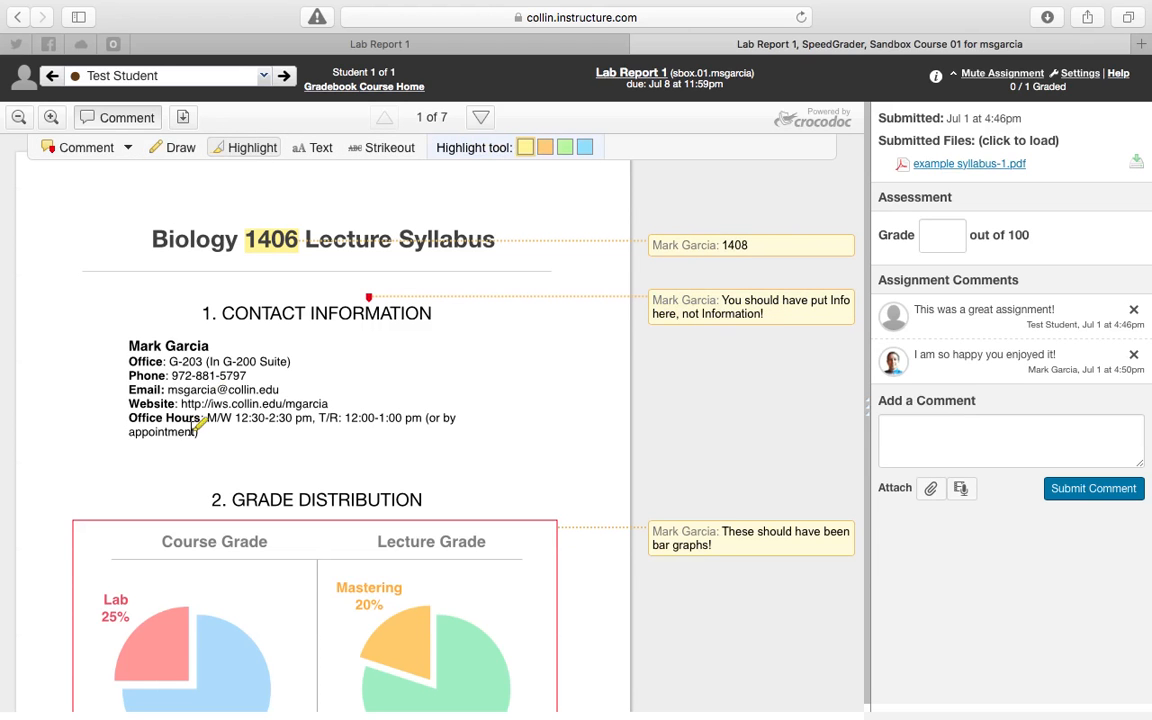
drag(129, 418, 456, 419)
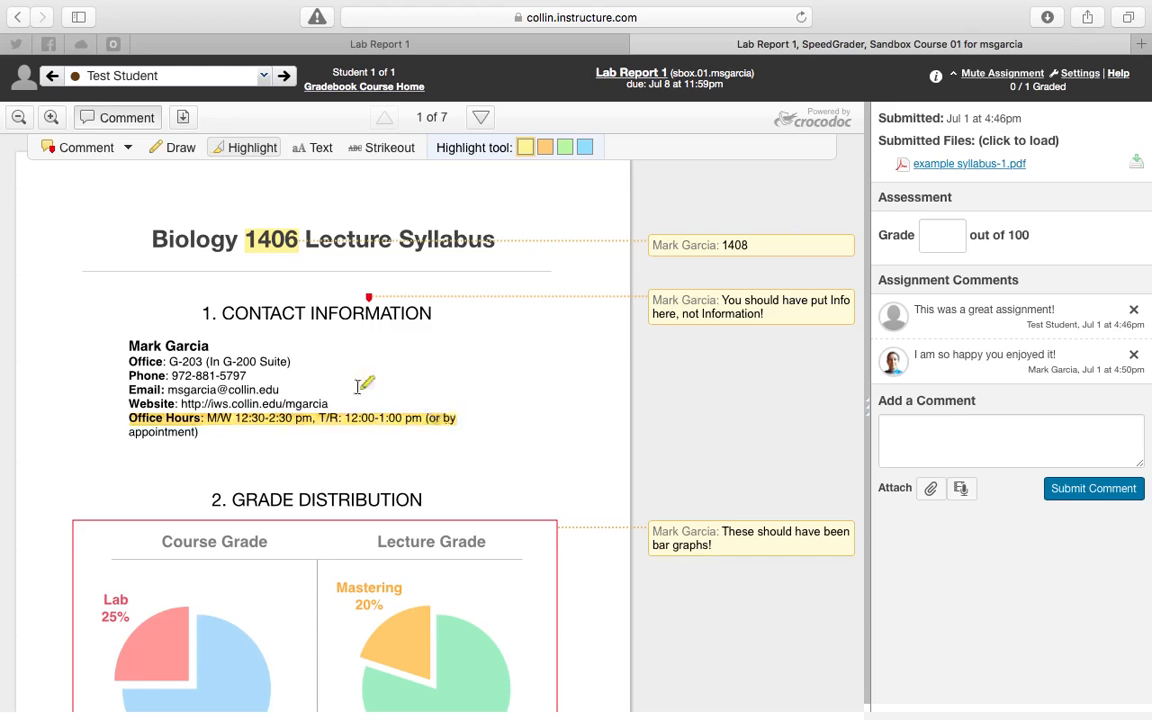
click(672, 240)
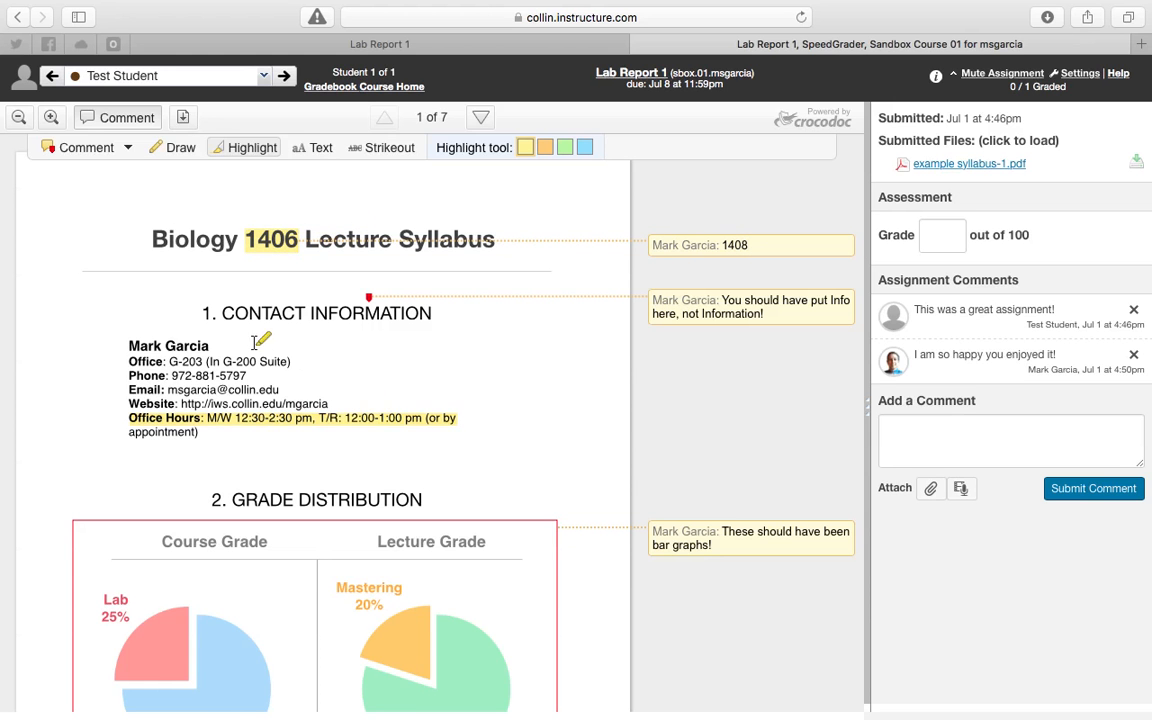
Highlight the second page's text in yellow from the Course Policies heading through the Pearson MyLab and Mastering paragraph, accepting the highlight confirmation.
scroll(234, 350, down, 2)
scroll(236, 356, down, 15)
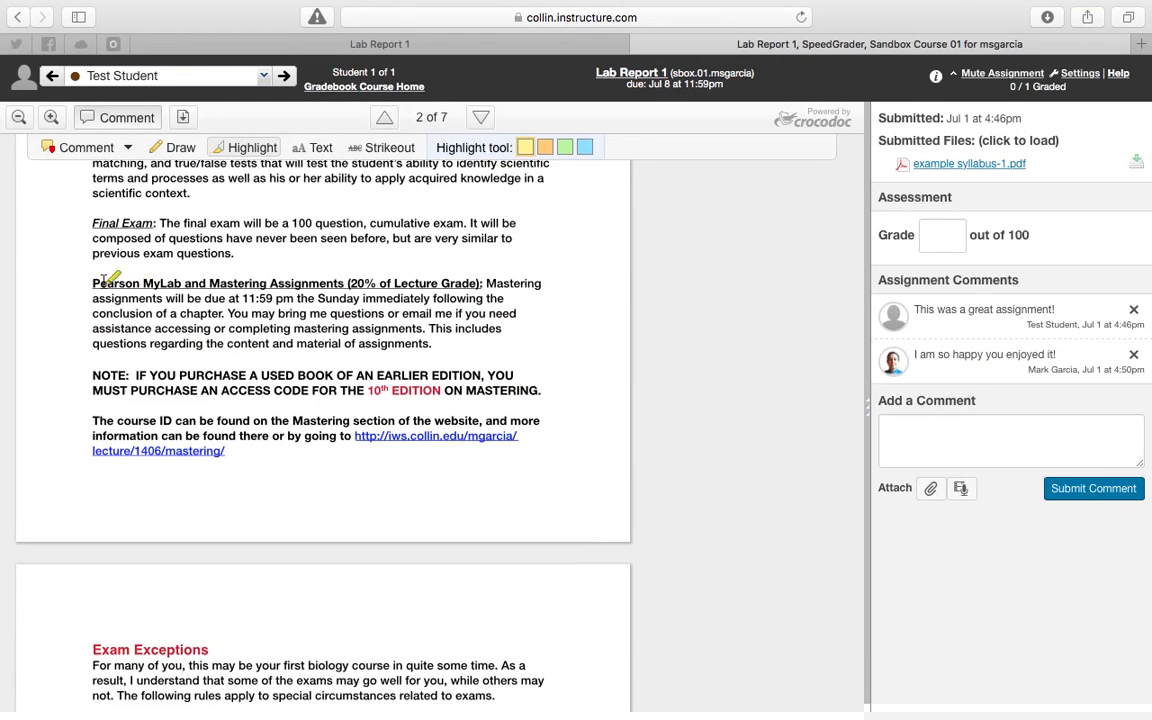
drag(93, 283, 287, 291)
drag(432, 345, 104, 288)
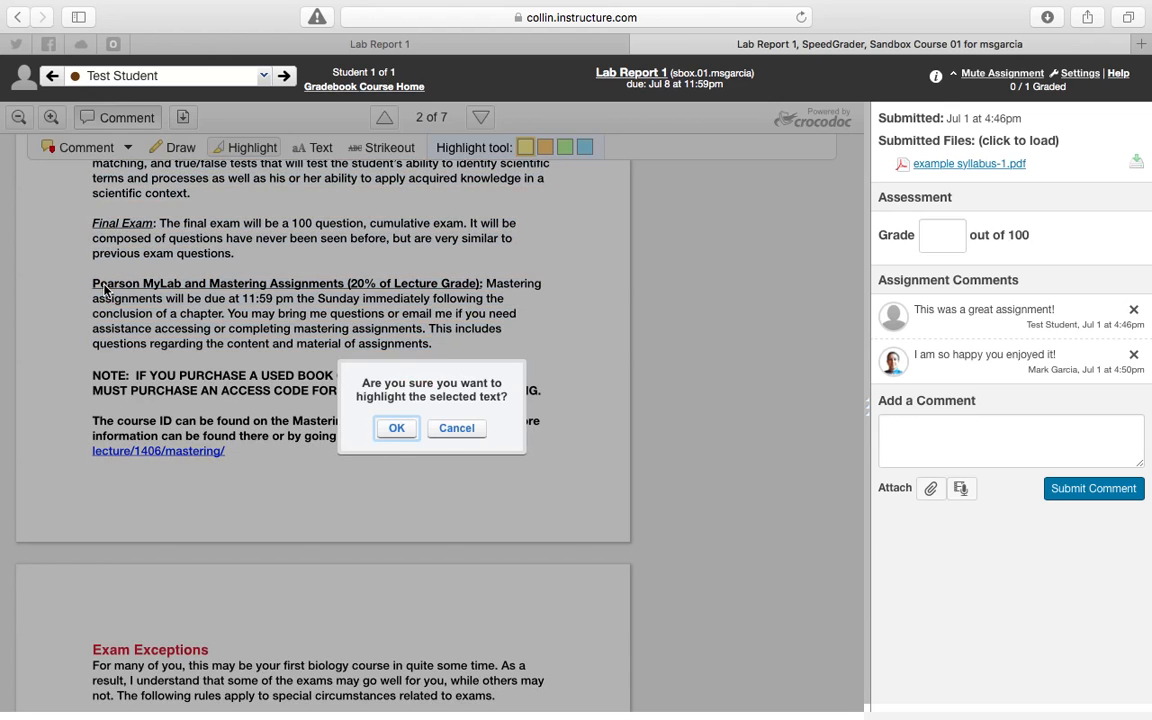
click(398, 430)
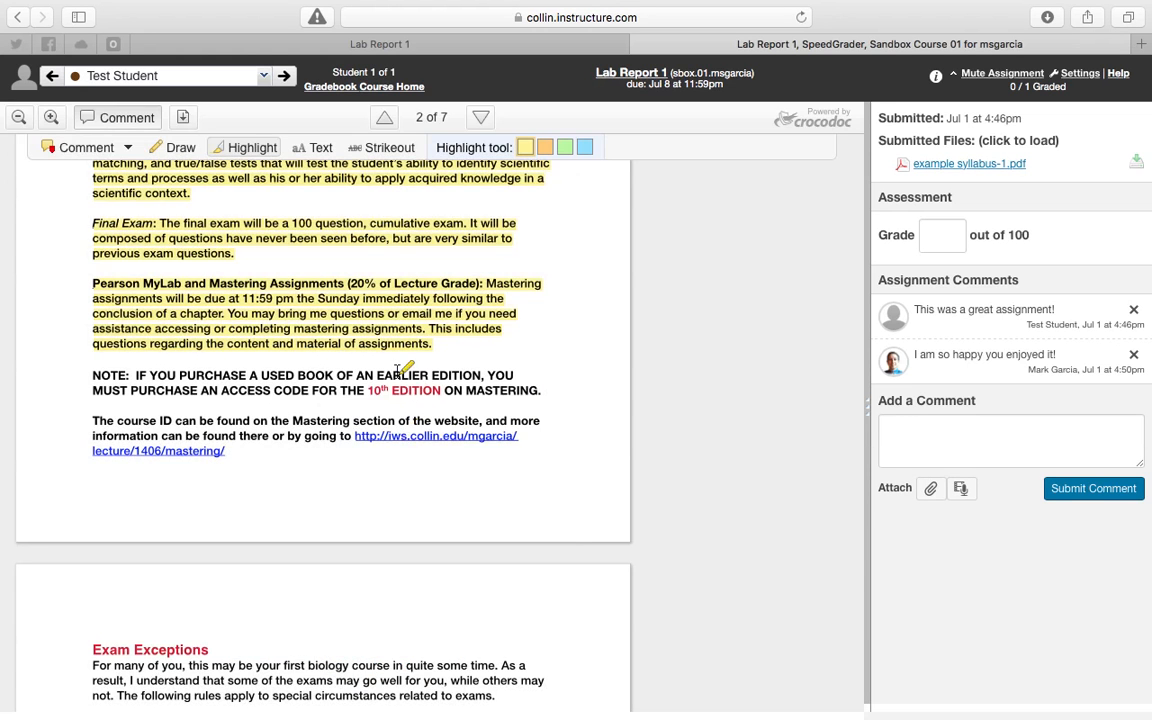
Place a point comment in the blank space beside the Letter Grades heading on the second page.
scroll(377, 298, up, 10)
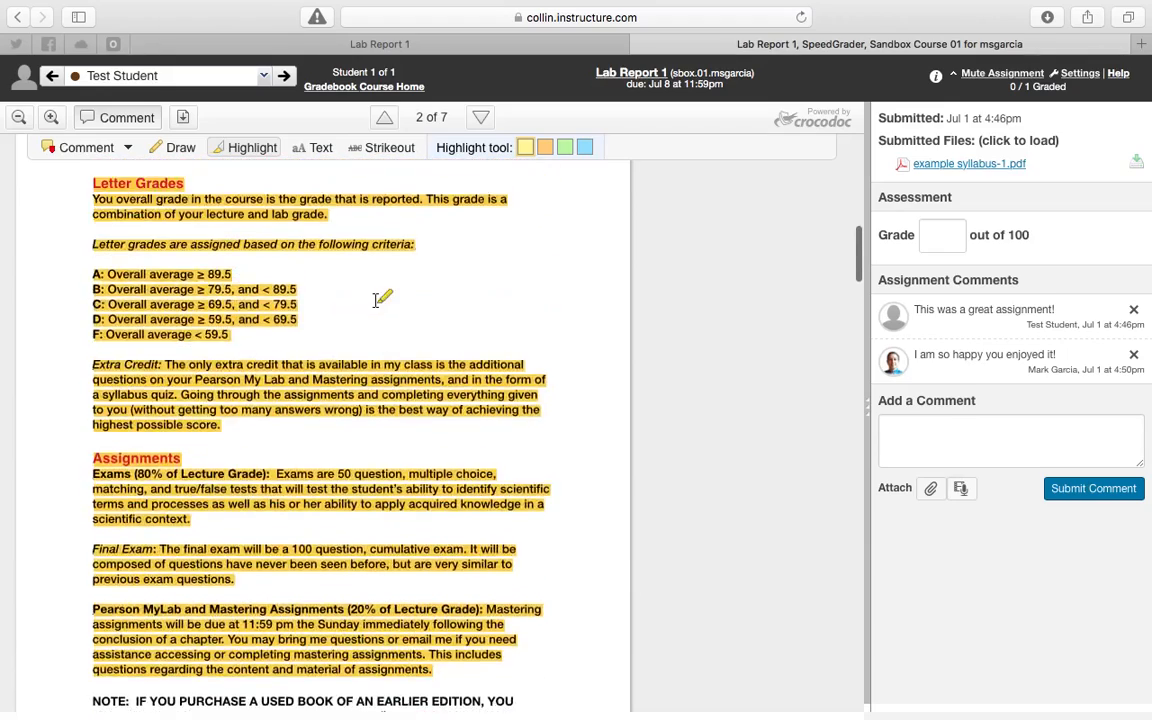
scroll(377, 298, down, 4)
scroll(377, 298, up, 12)
scroll(377, 298, down, 7)
scroll(378, 298, down, 5)
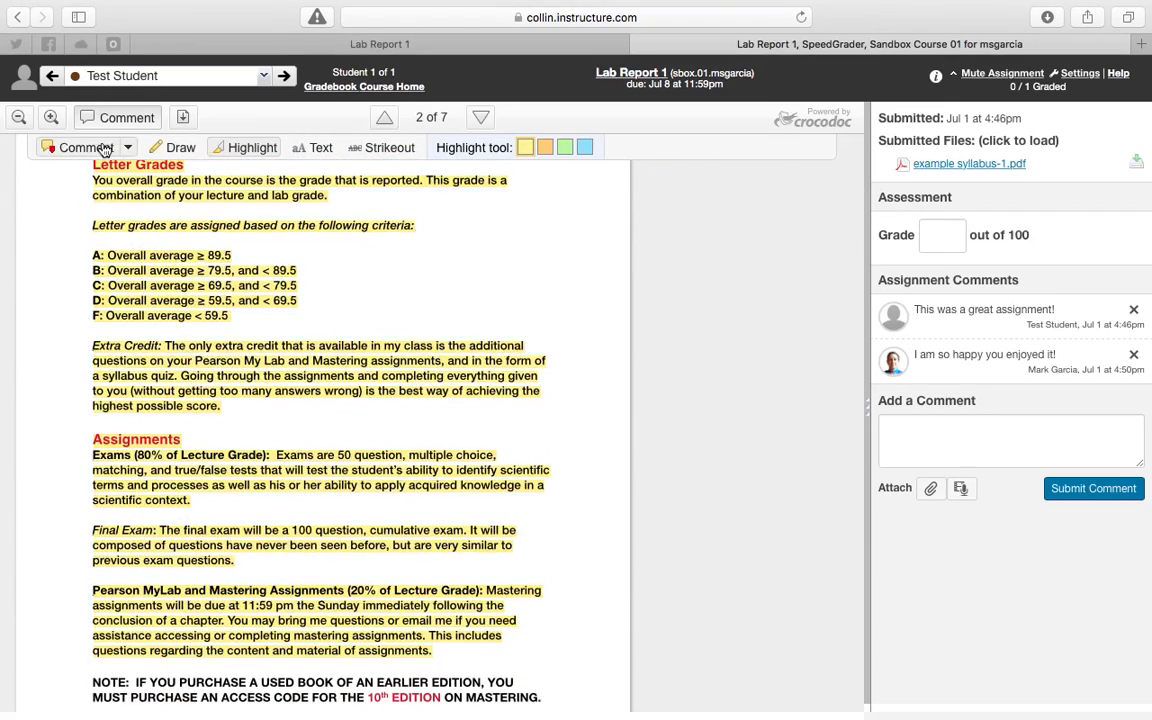
click(104, 150)
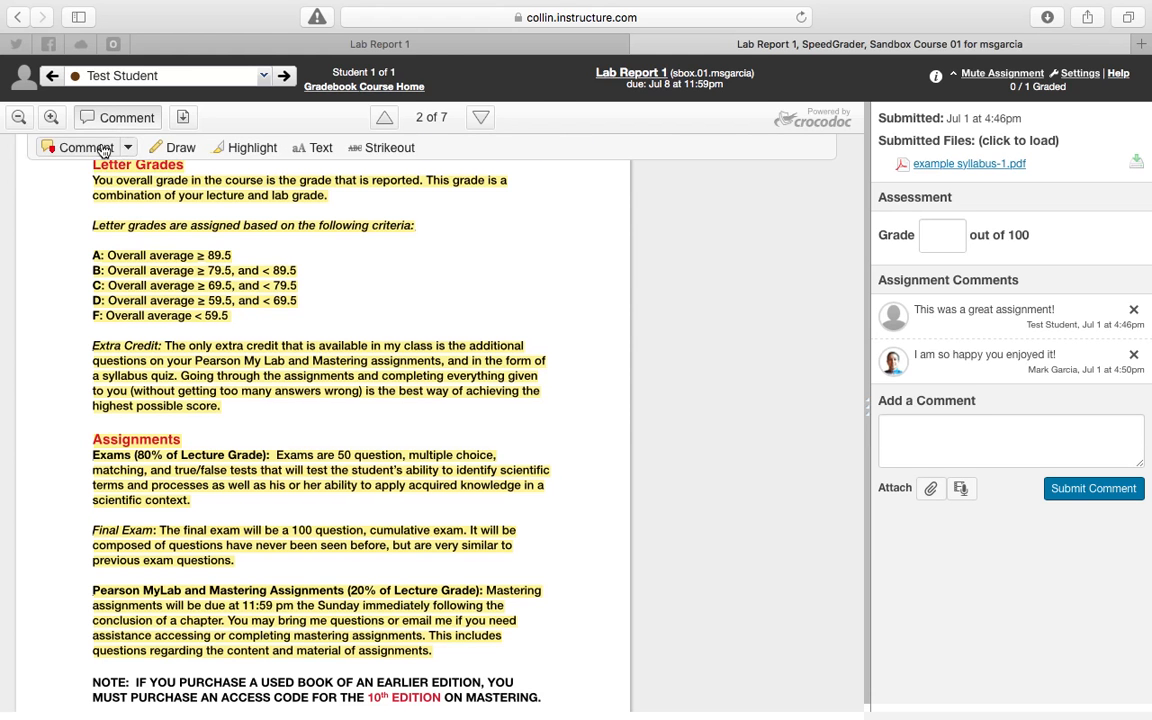
click(129, 147)
click(77, 172)
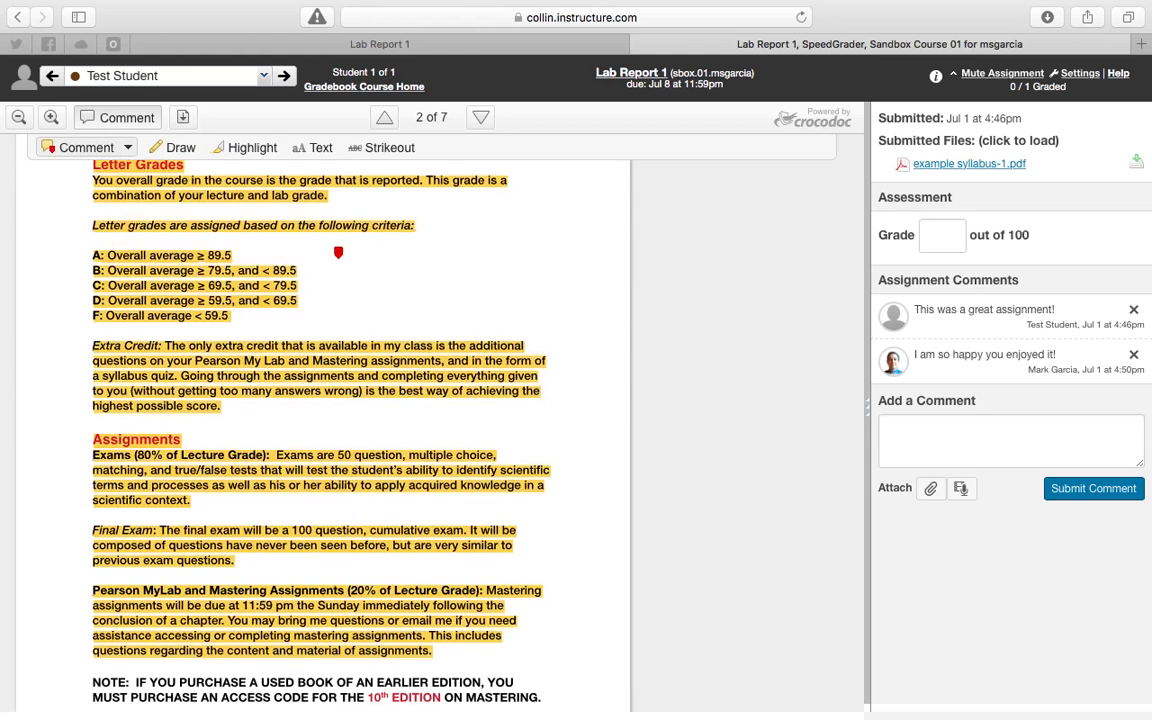
scroll(338, 252, up, 2)
click(482, 218)
mouse_move(736, 229)
scroll(752, 240, down, 1)
scroll(753, 249, up, 1)
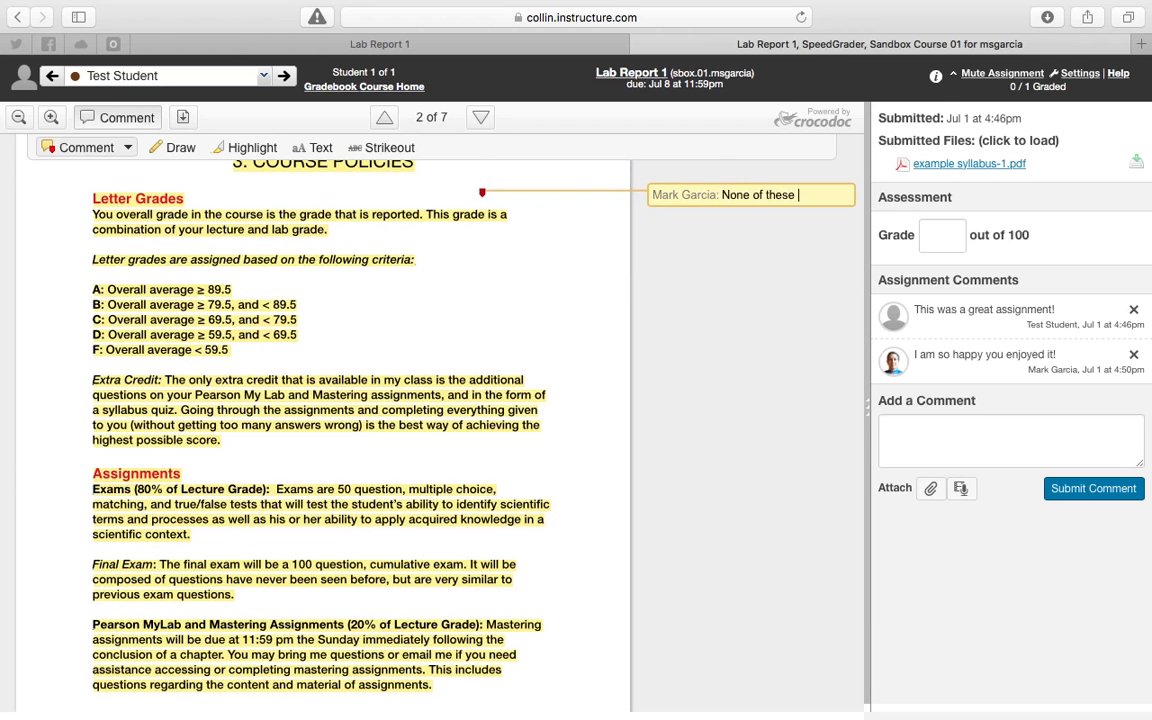
Write the comment "None of these paragraphs should be here. Move them farther down. But I really like what you wrote here!".
text(None of these paragraph)
key(BackSpace)
text(hs should be her)
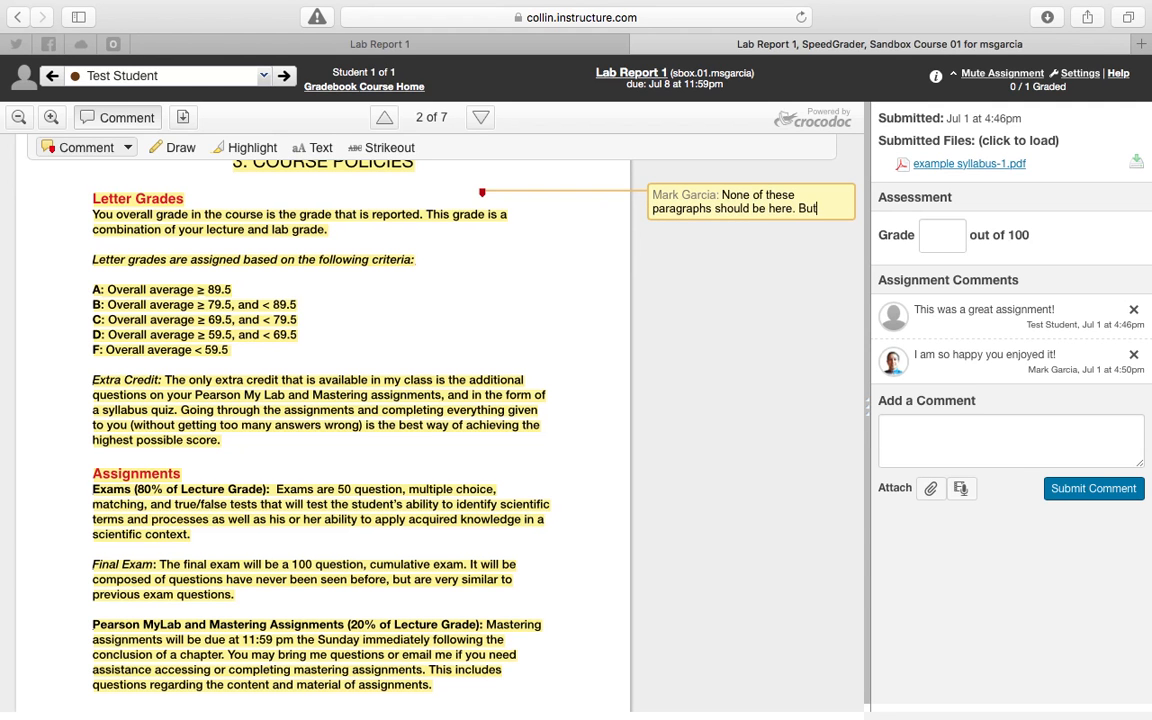
text(e. Move htehem farther down.)
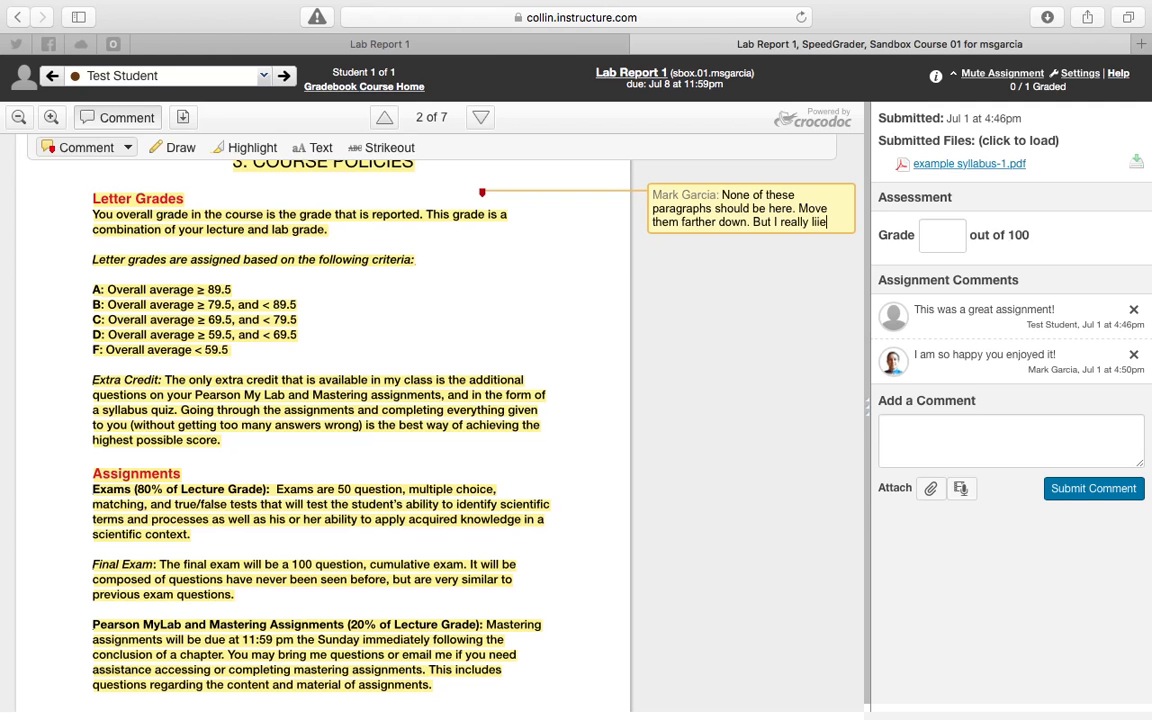
text(at you wrot)
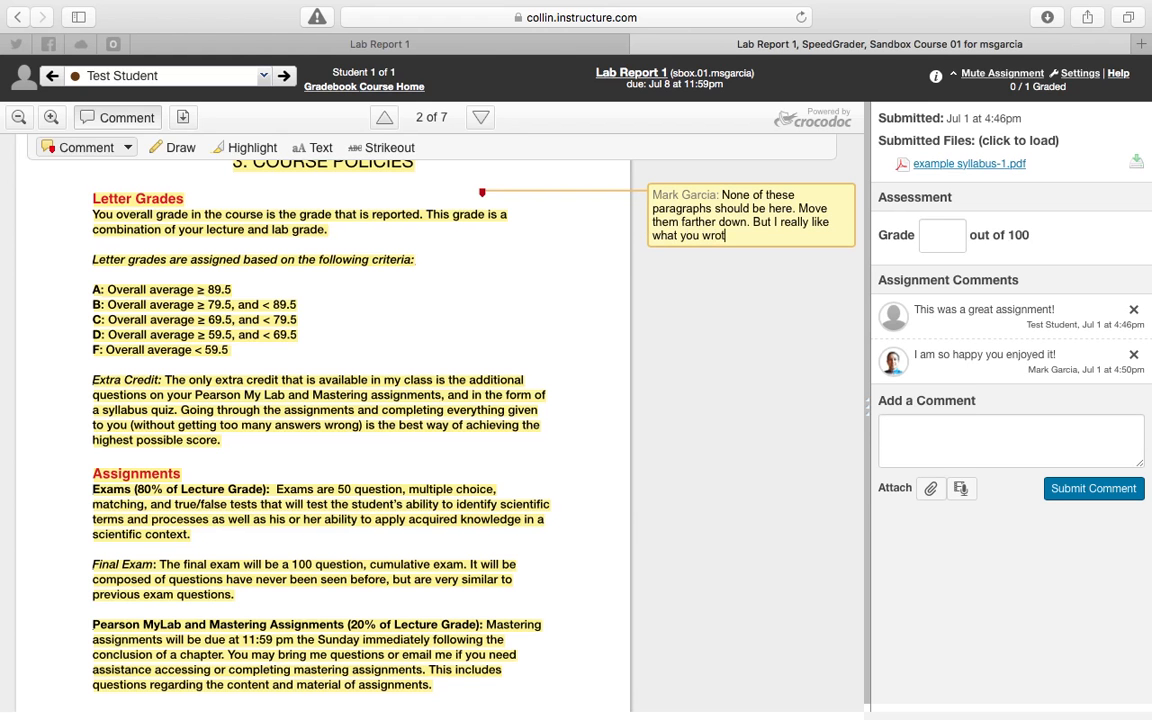
text(e here!)
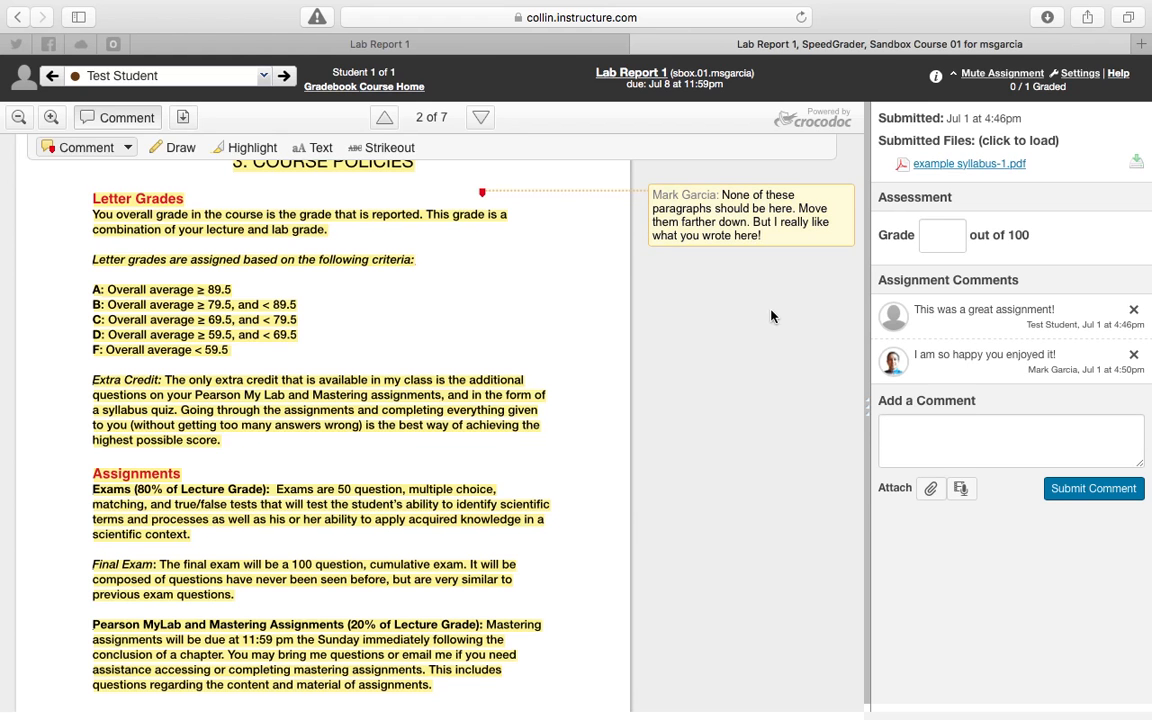
Add a text annotation reading "Diagrams!" directly after the Grade Distribution heading on the first page.
scroll(640, 291, down, 2)
scroll(640, 291, down, 4)
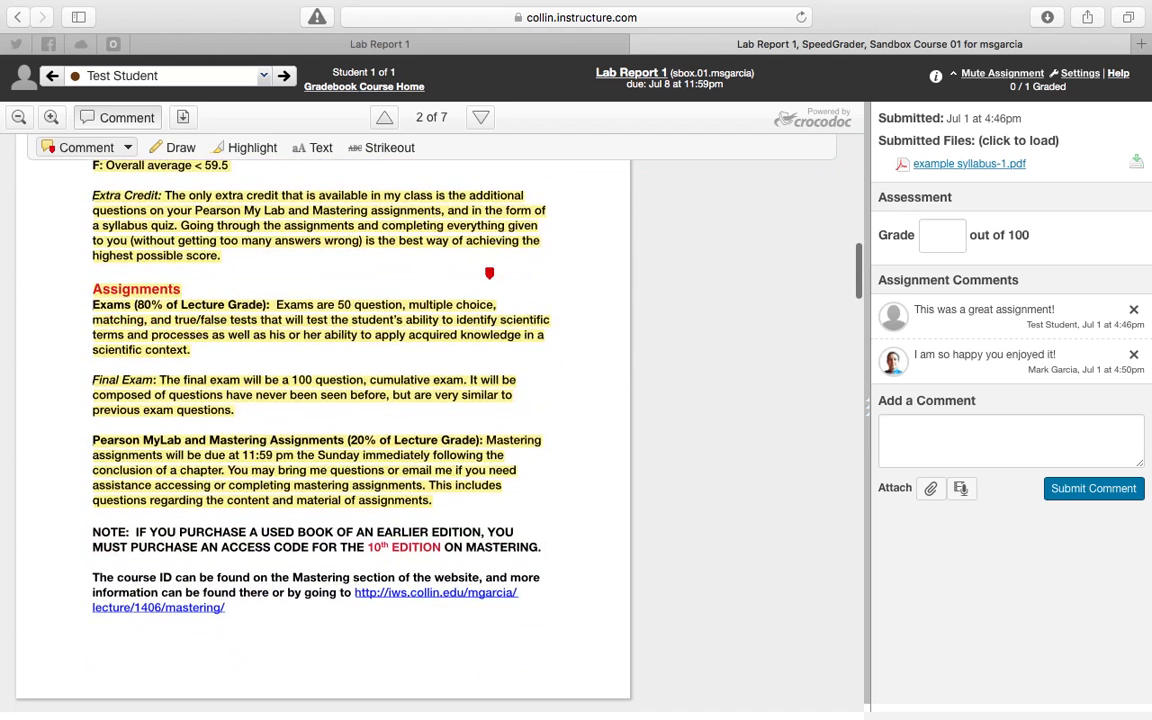
scroll(231, 206, up, 15)
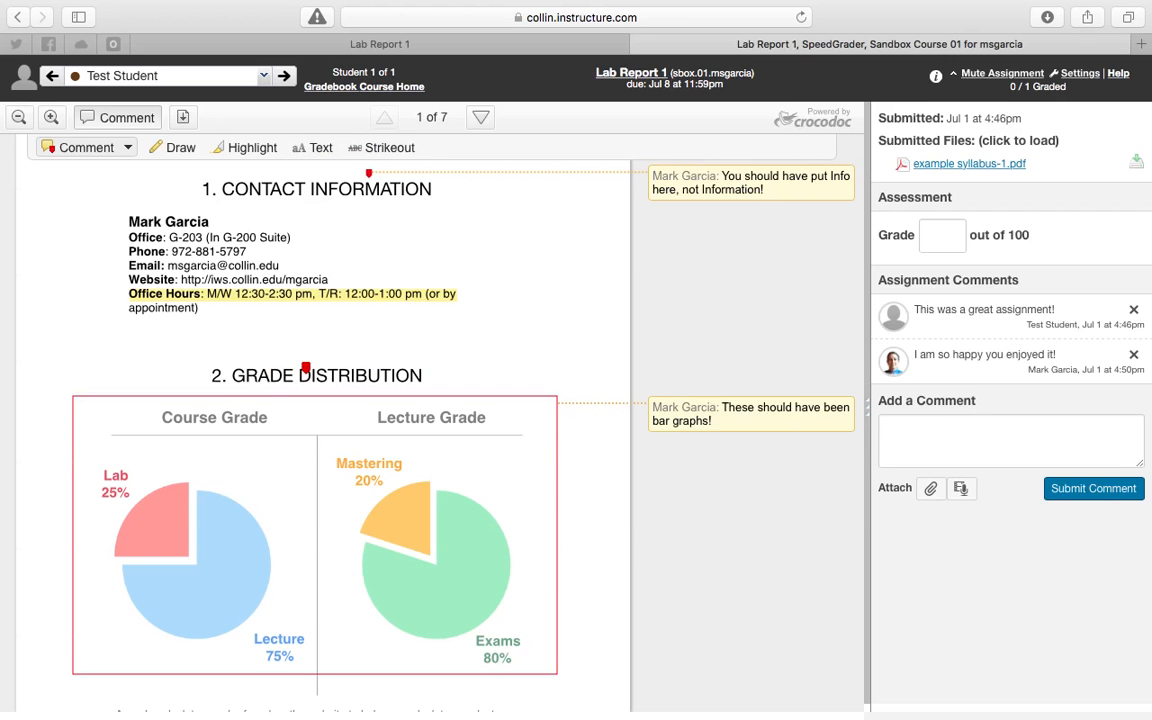
click(323, 148)
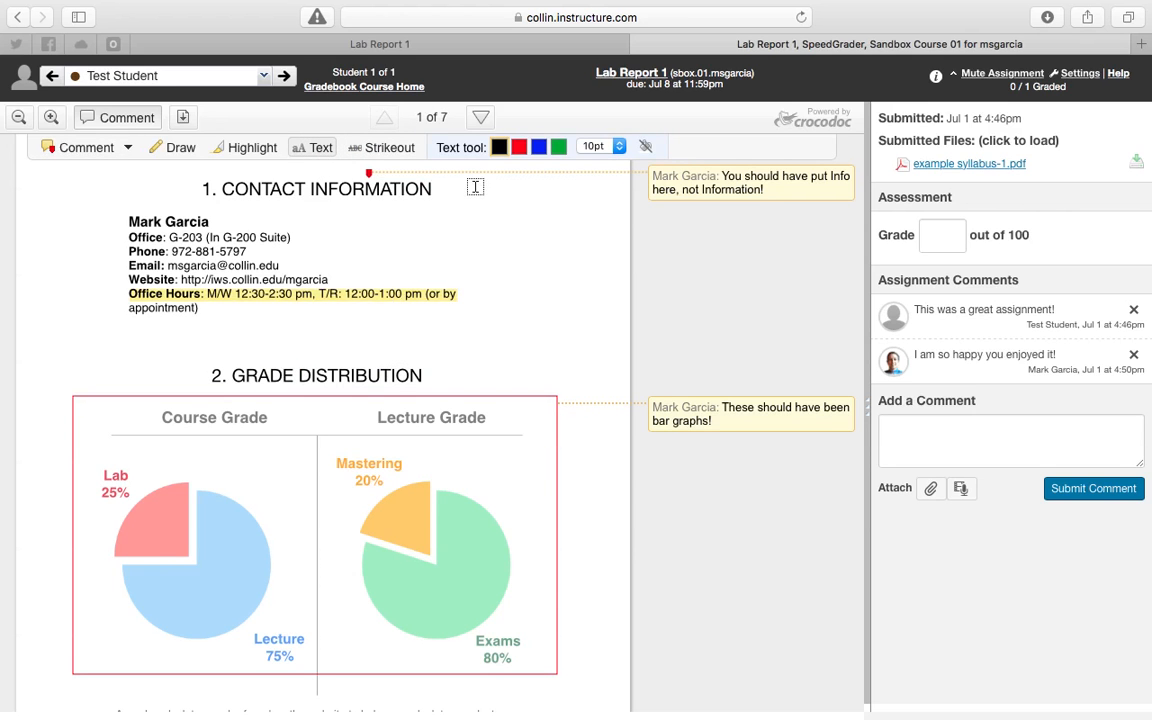
click(308, 148)
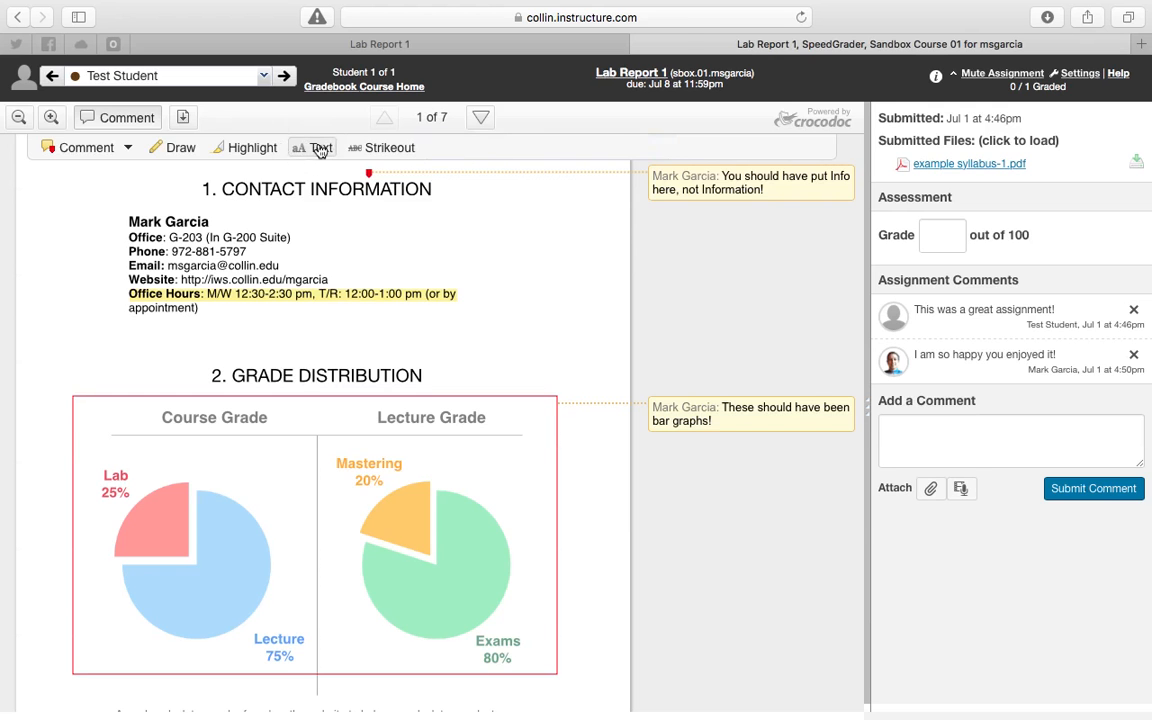
click(310, 148)
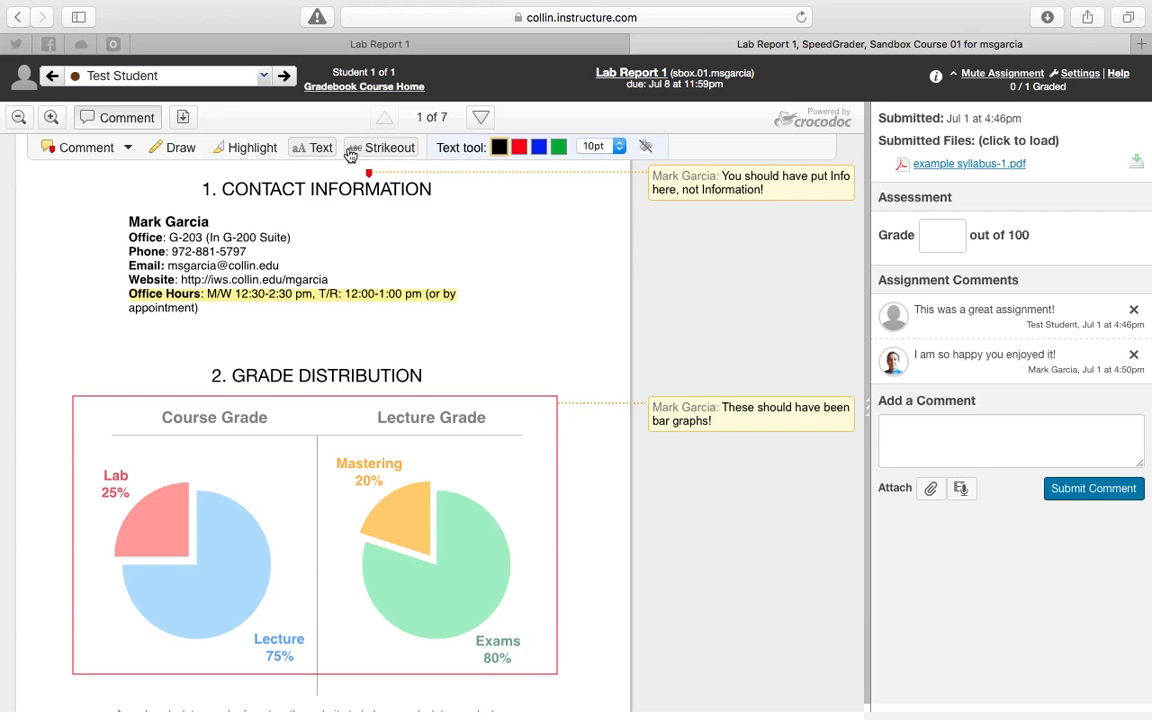
click(432, 374)
text(Diagrams!)
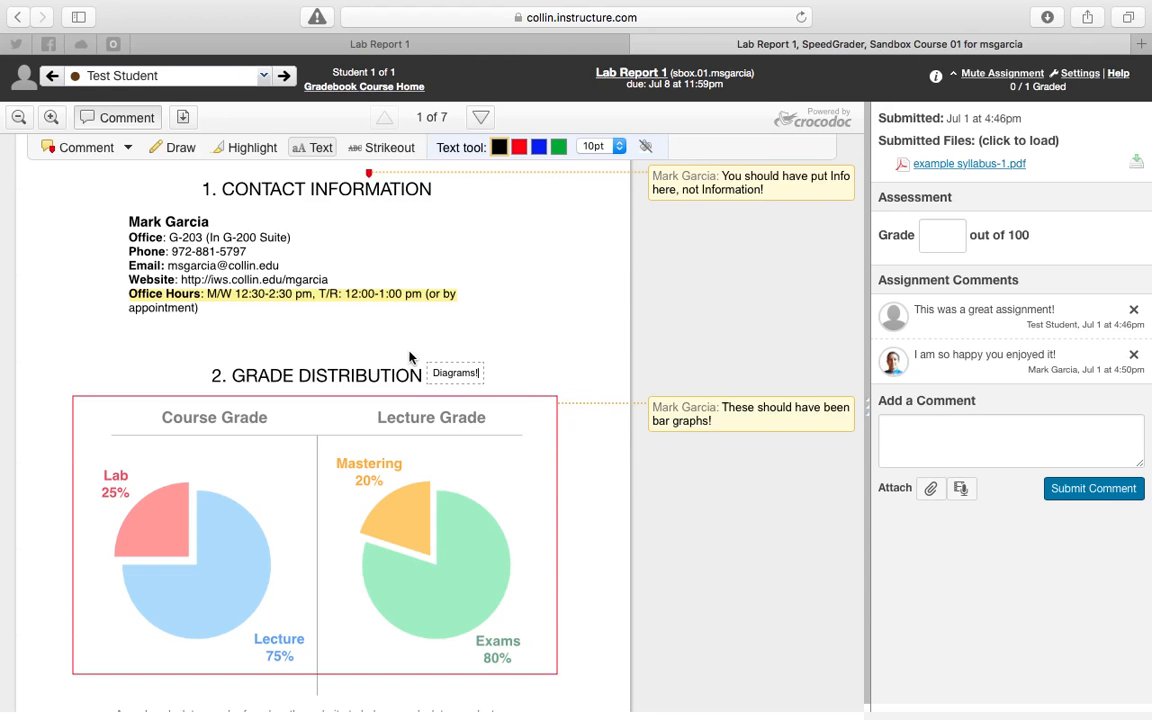
Enlarge the text annotation to 18pt and remove its exclamation mark, keeping it aligned with the Grade Distribution heading.
double_click(460, 373)
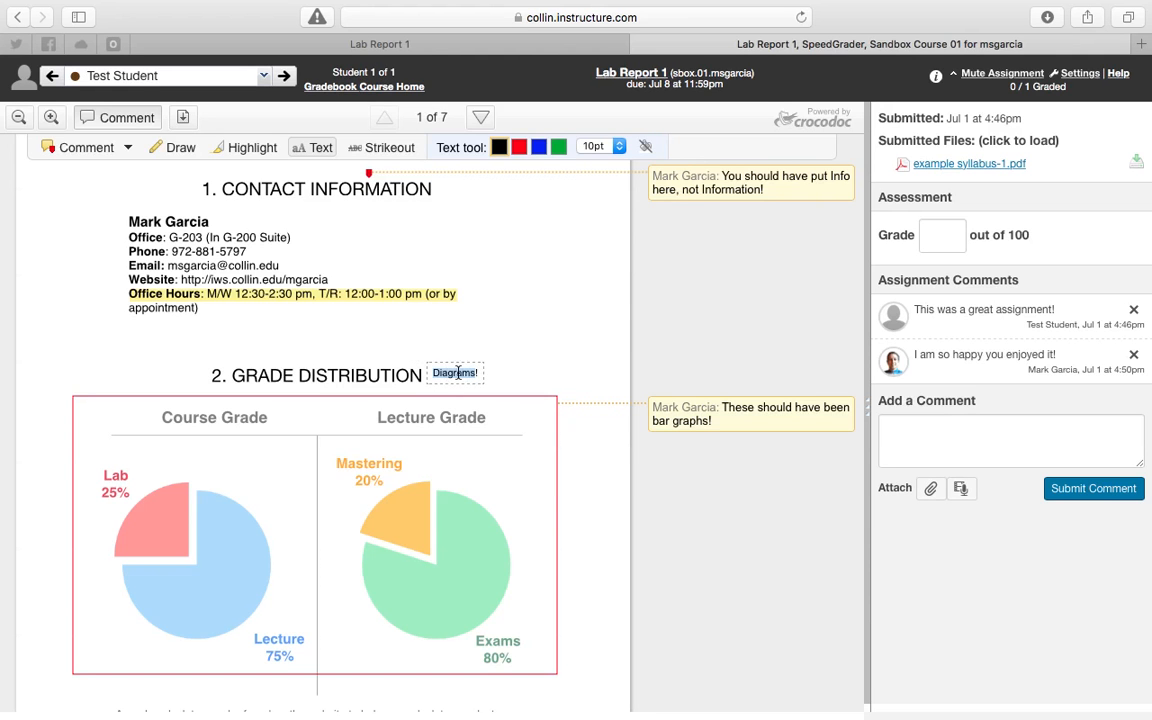
click(598, 146)
click(594, 169)
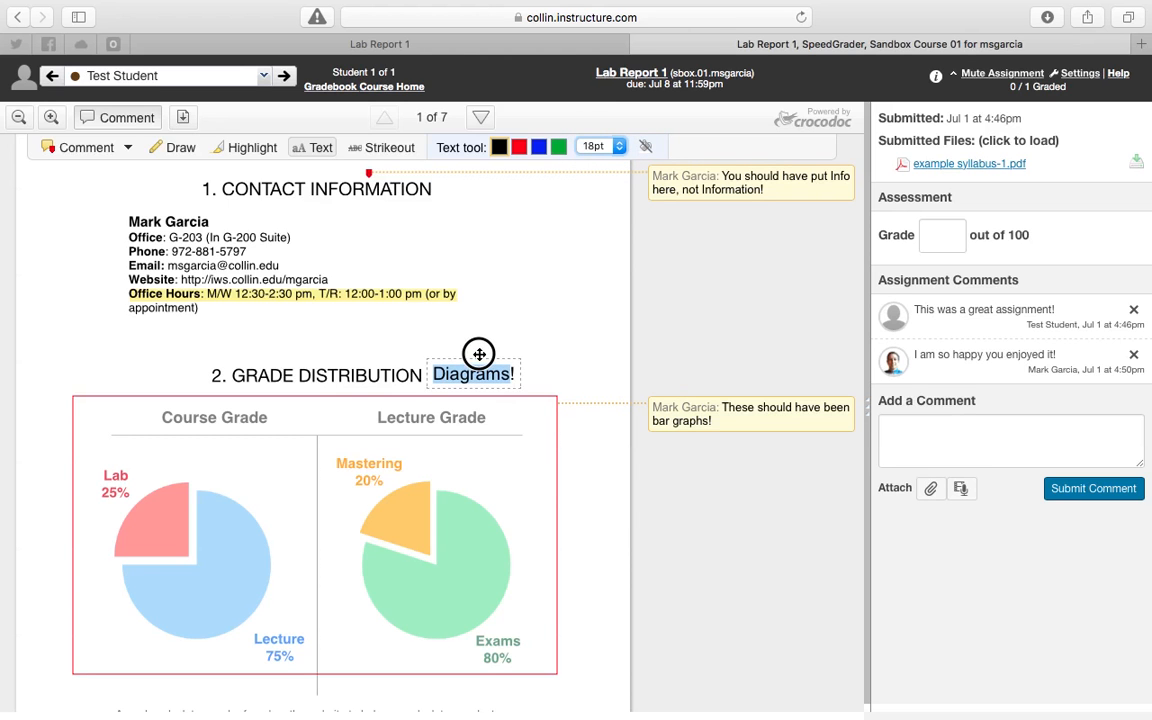
click(514, 374)
key(BackSpace)
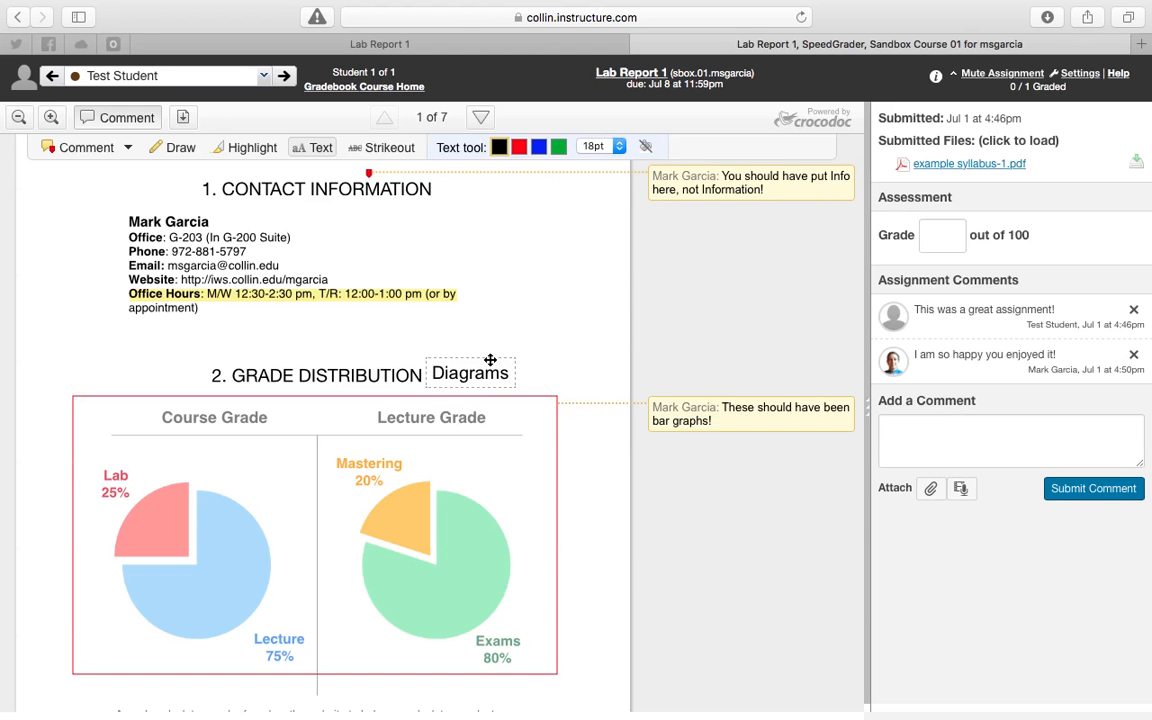
drag(490, 360, 491, 361)
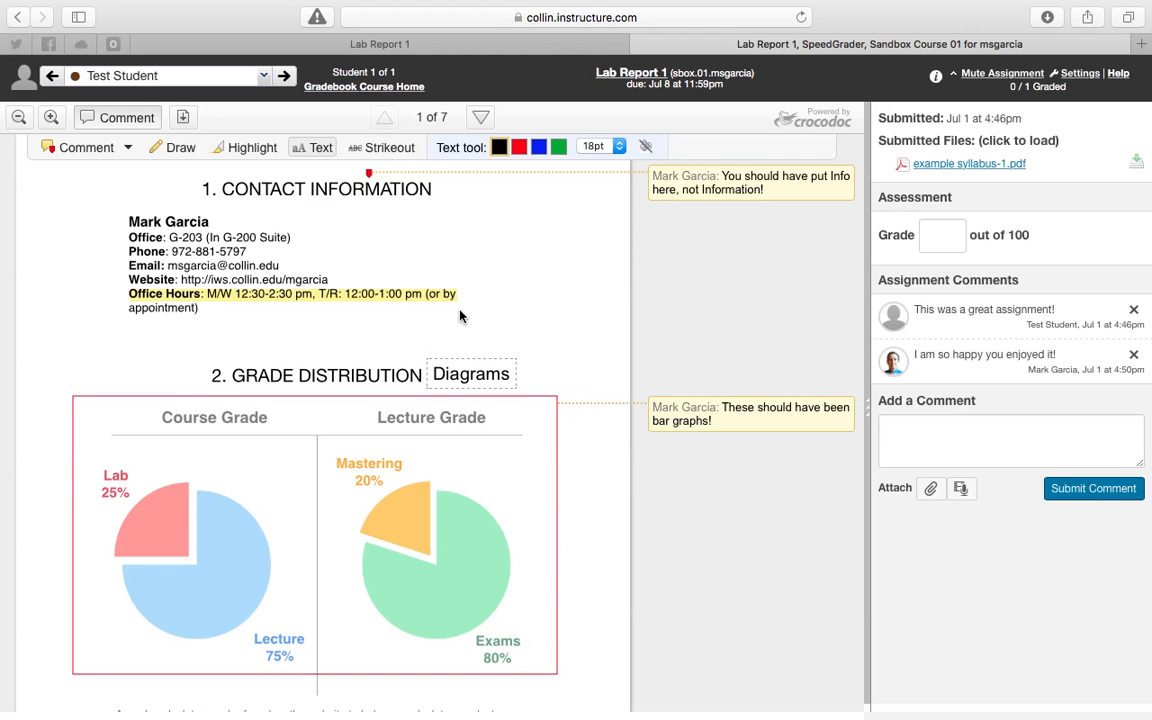
Strike out the "Student 2" heading above the exam table on the fourth page.
scroll(460, 316, down, 15)
scroll(460, 316, down, 6)
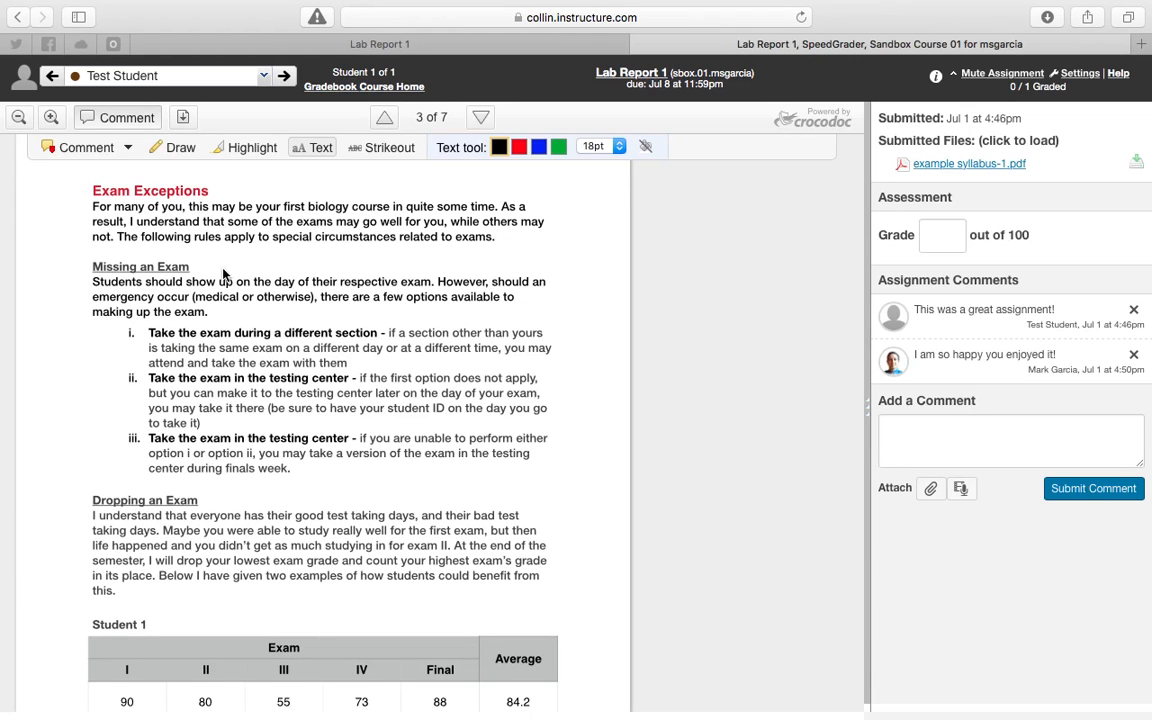
scroll(300, 272, down, 3)
scroll(280, 274, up, 1)
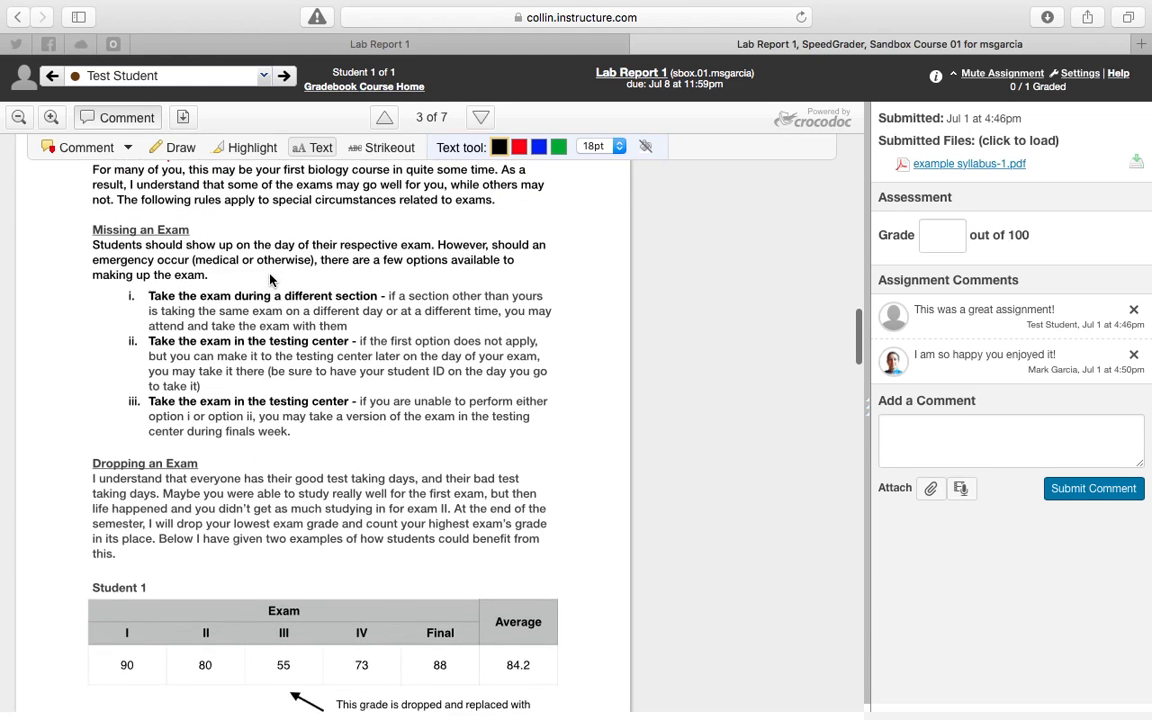
scroll(270, 278, down, 5)
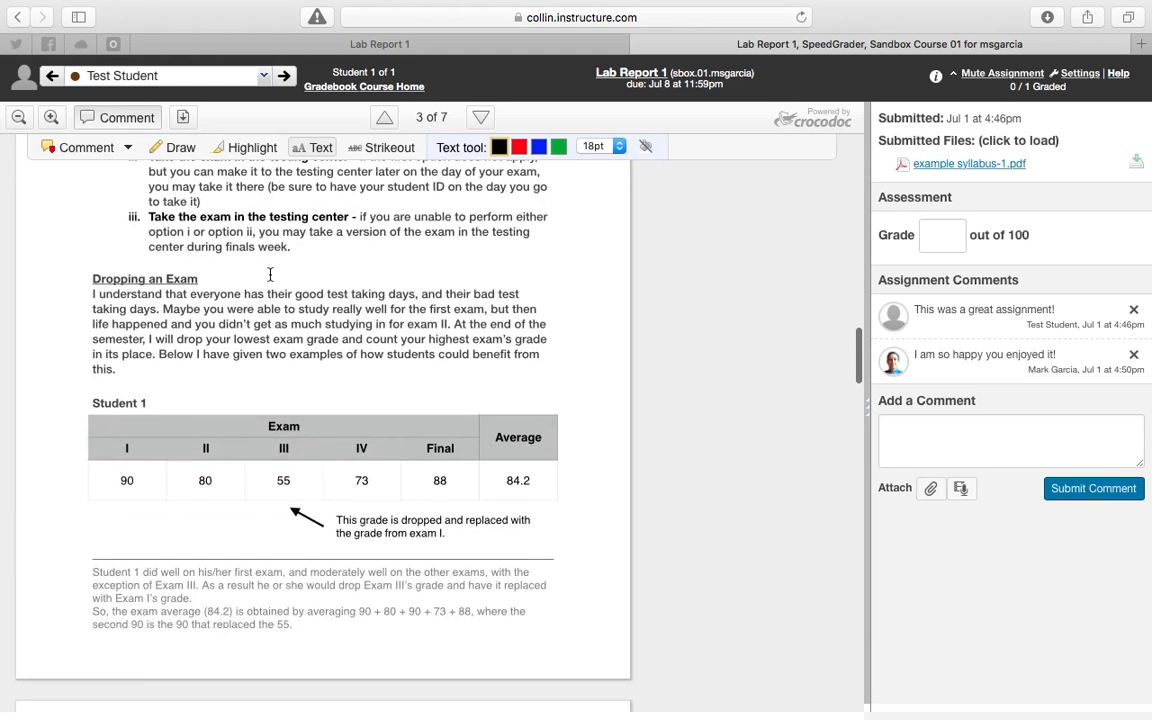
scroll(270, 279, down, 7)
scroll(270, 276, up, 2)
scroll(270, 275, down, 3)
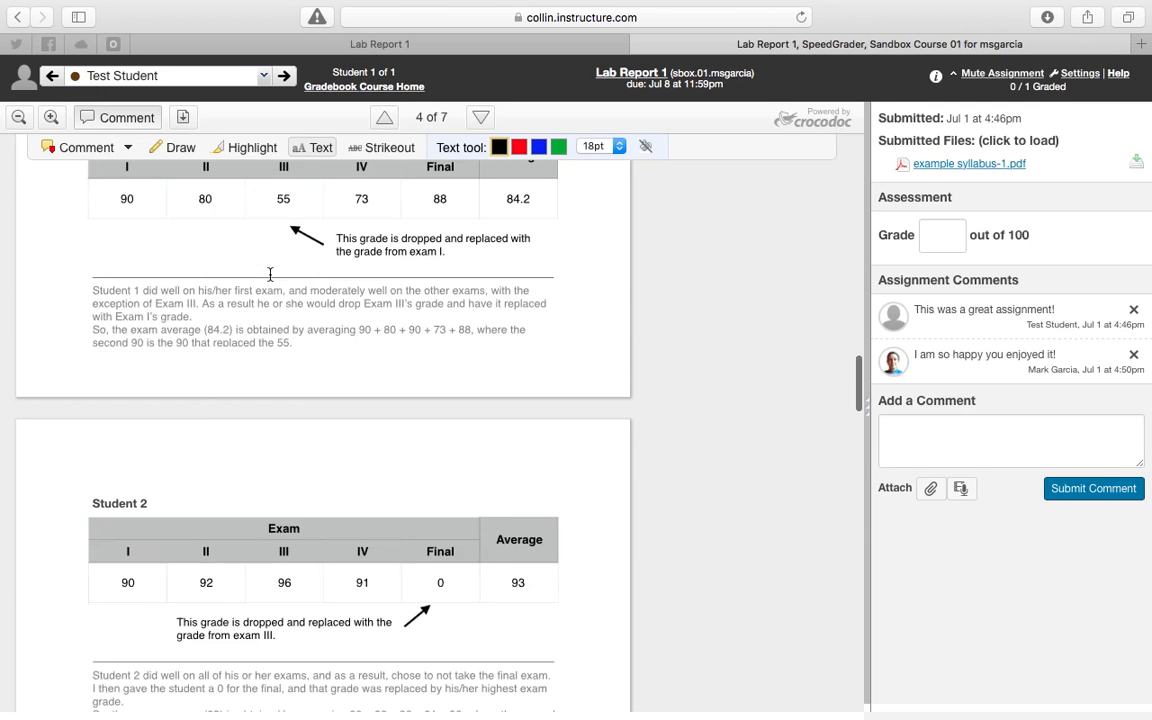
scroll(250, 300, down, 1)
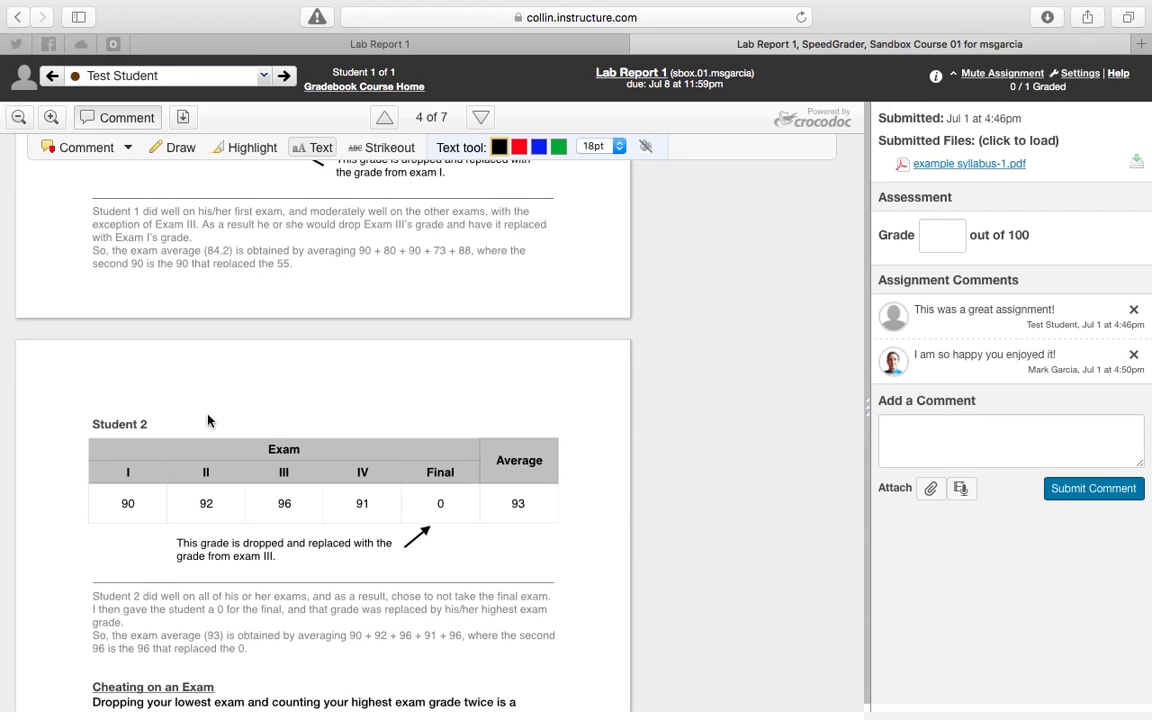
click(370, 150)
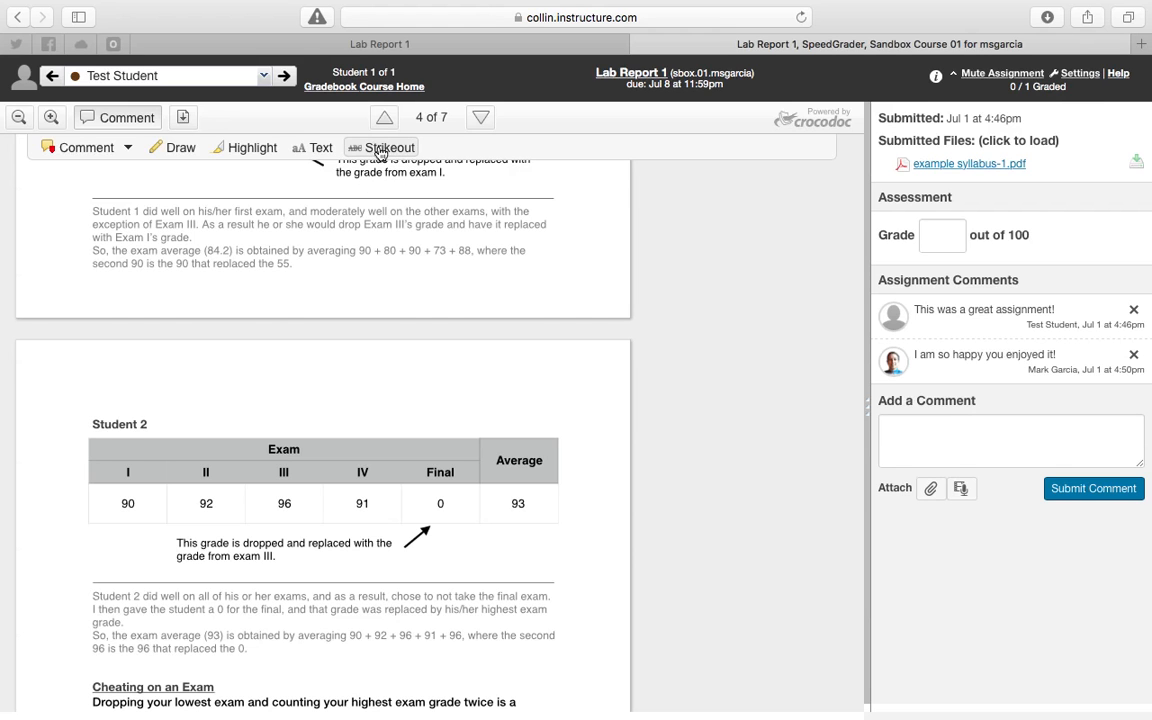
drag(149, 424, 95, 428)
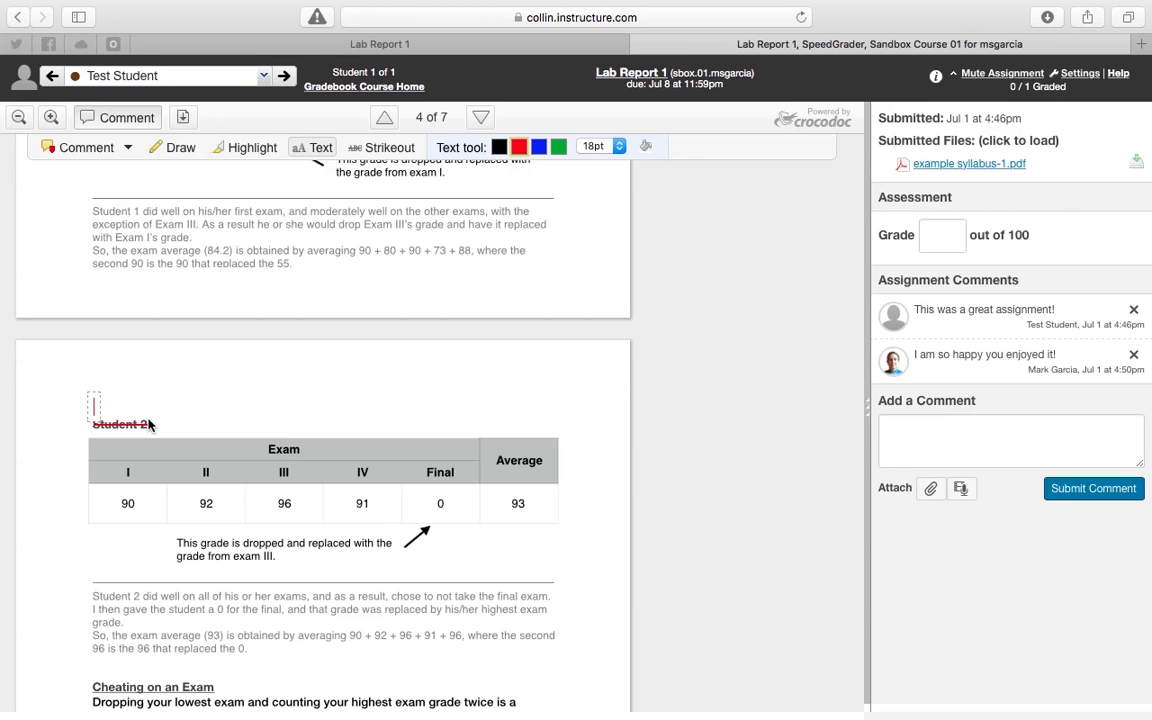
Write a red replacement text annotation "Student 1" above the struck-out heading and set its size to 12pt.
text(Sutdnet)
key(BackSpace)
key(BackSpace)
text(ent 1)
key(super+a)
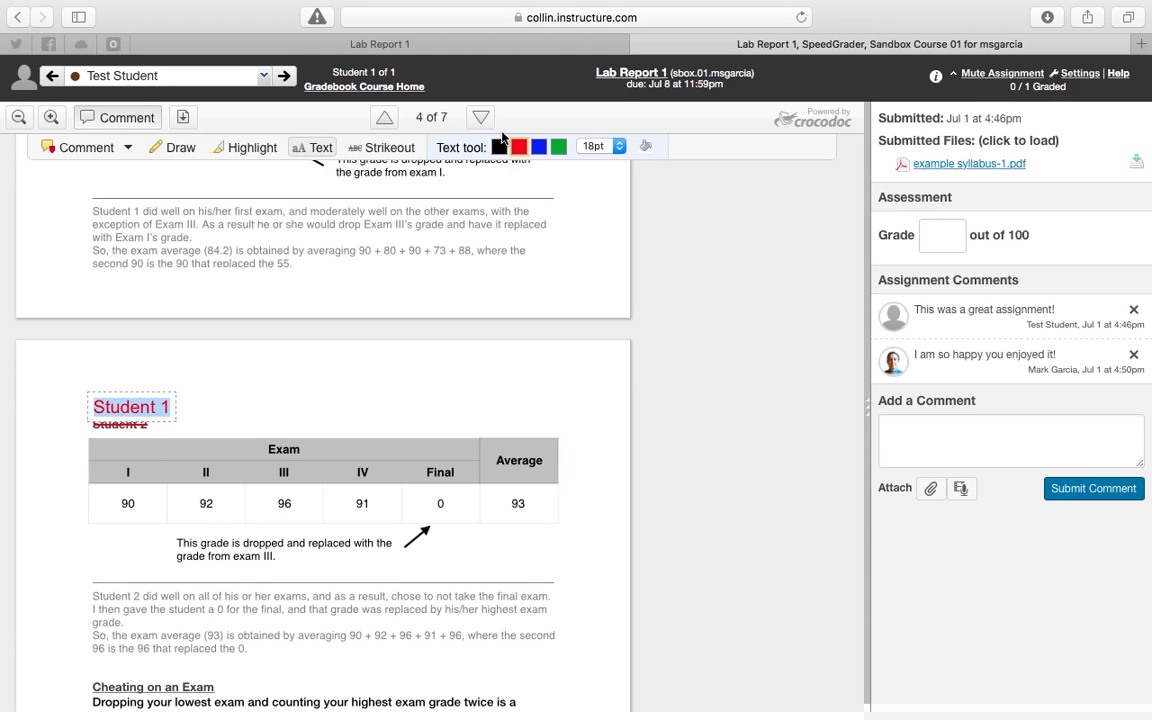
click(600, 146)
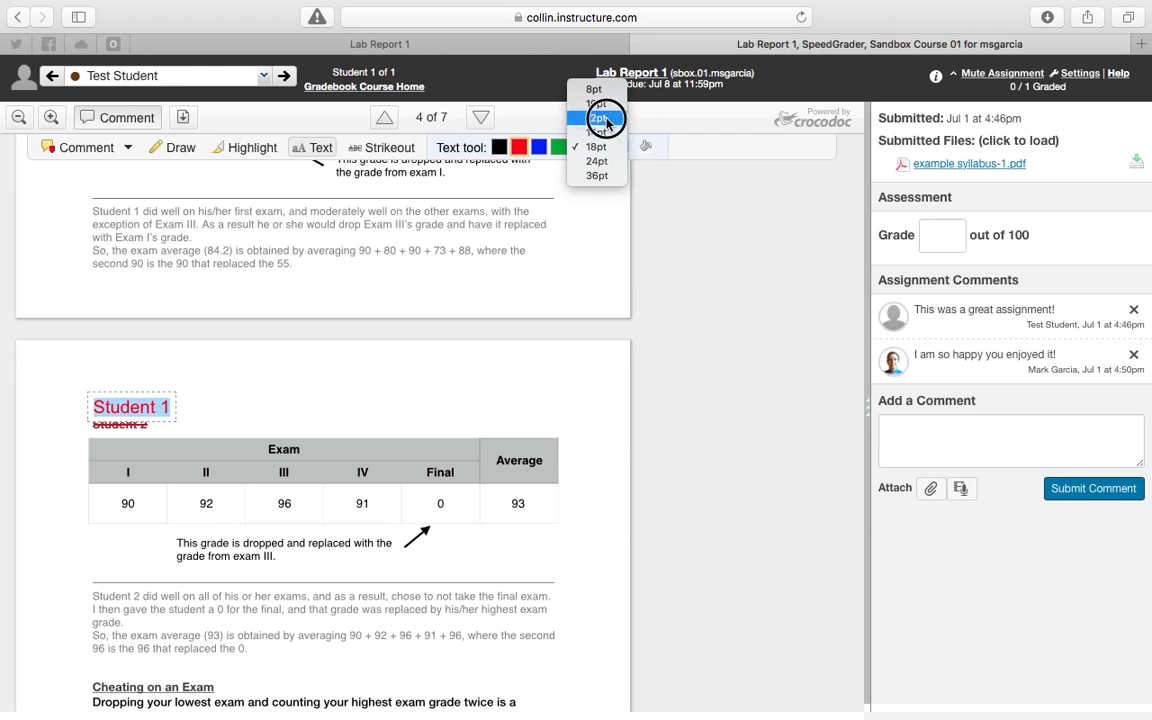
click(604, 119)
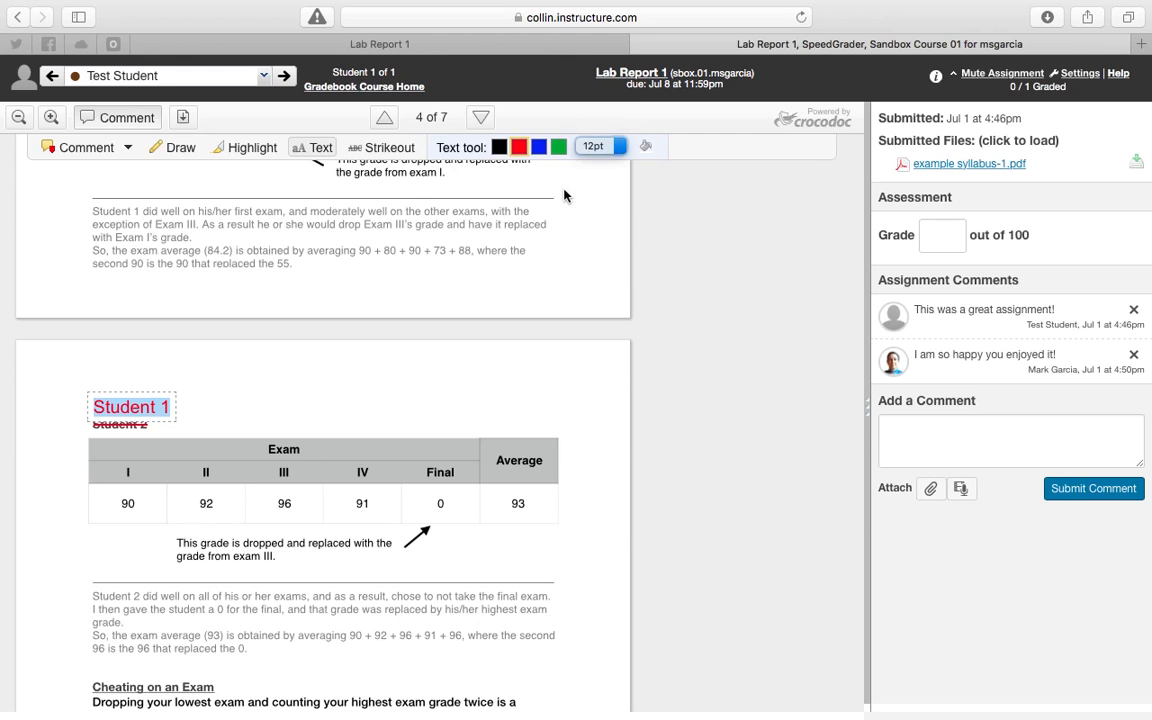
click(350, 367)
Draw a red freehand loop around the first rows of the Course Calendar table, from the header down to about 1/27.
scroll(661, 393, up, 5)
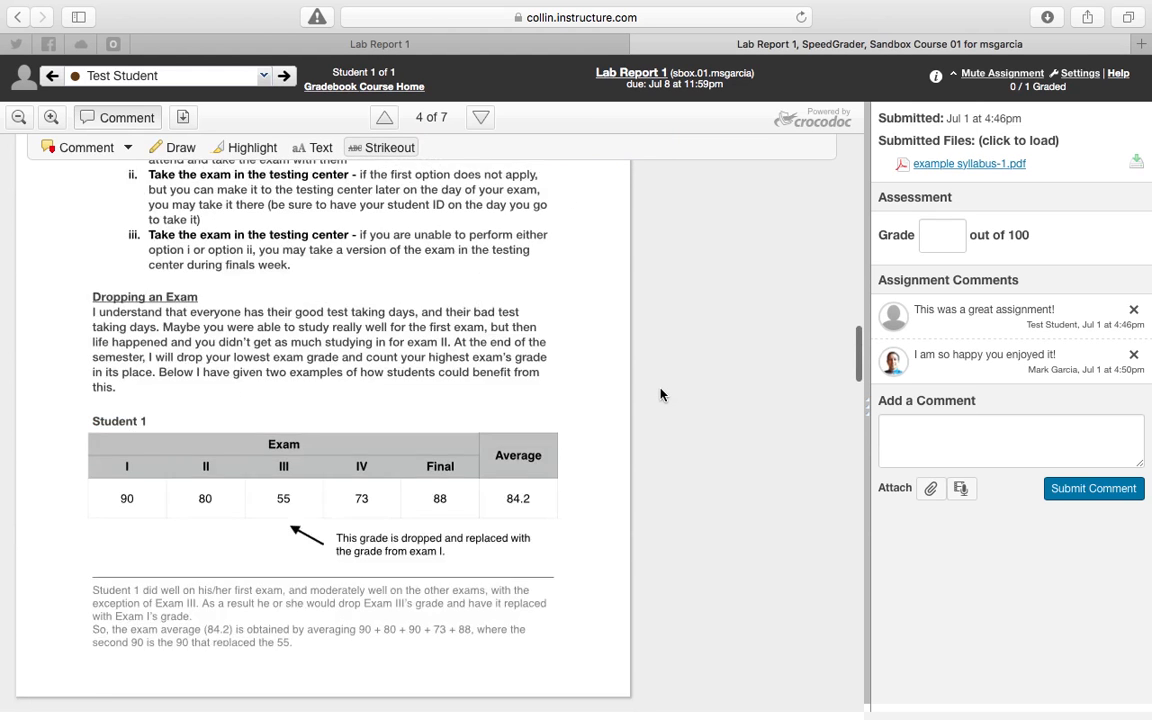
scroll(661, 393, up, 15)
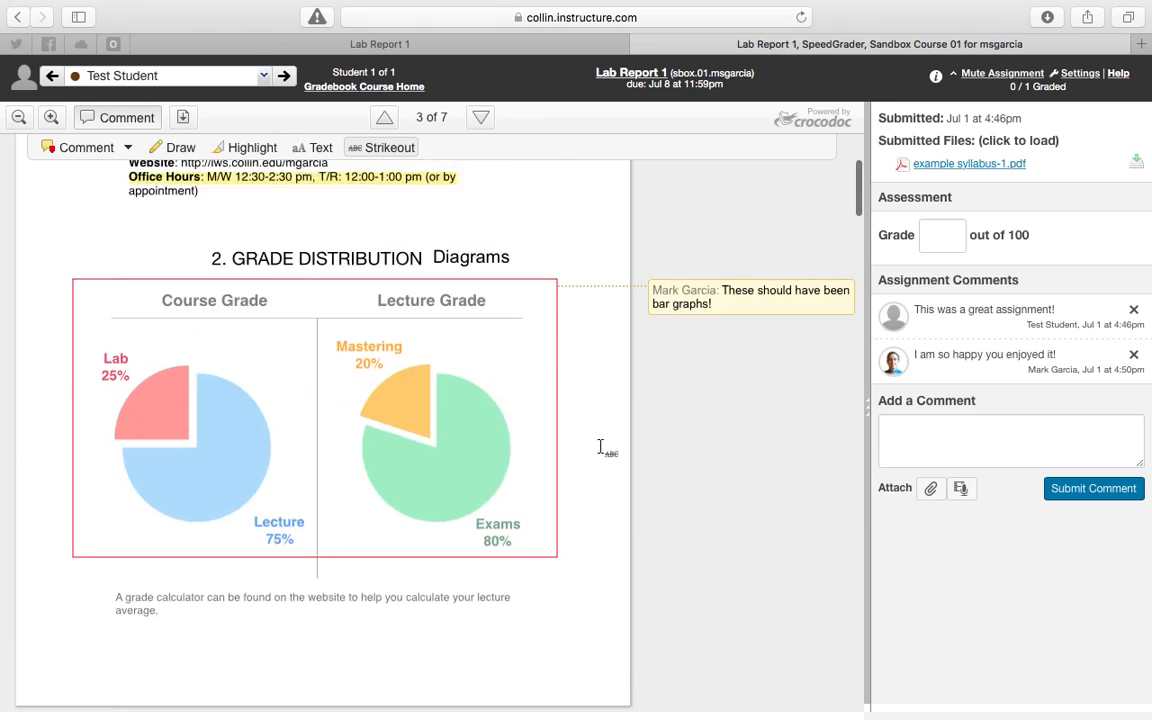
scroll(600, 447, down, 10)
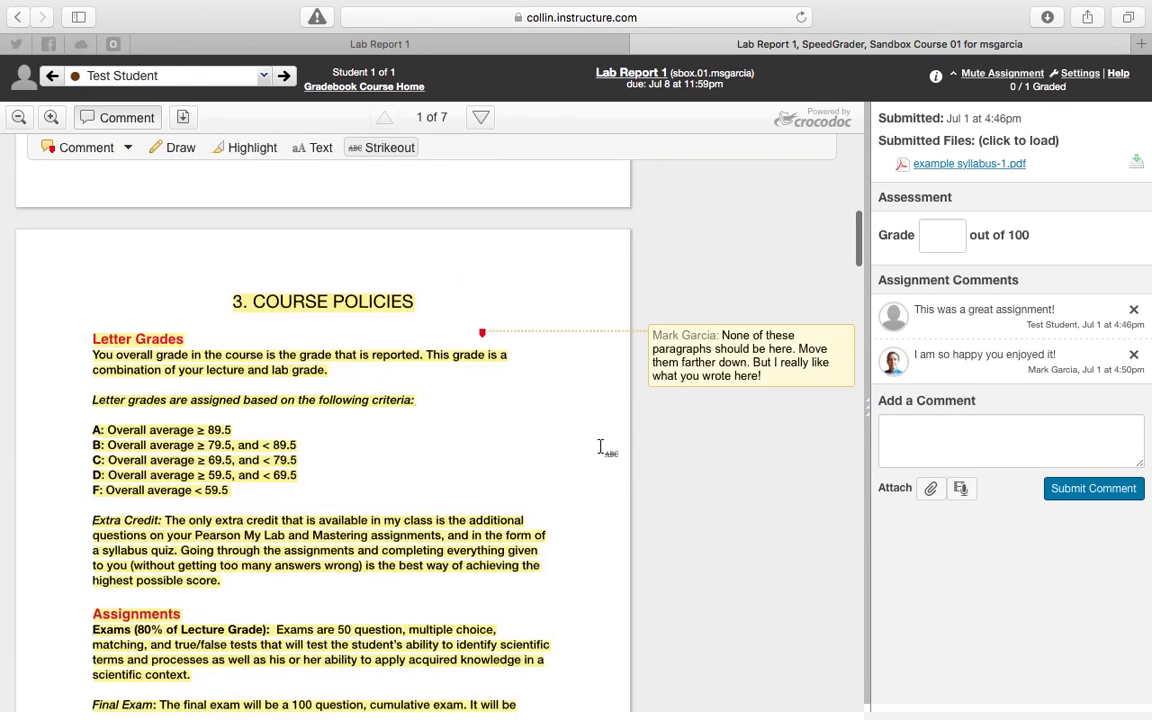
scroll(600, 447, down, 12)
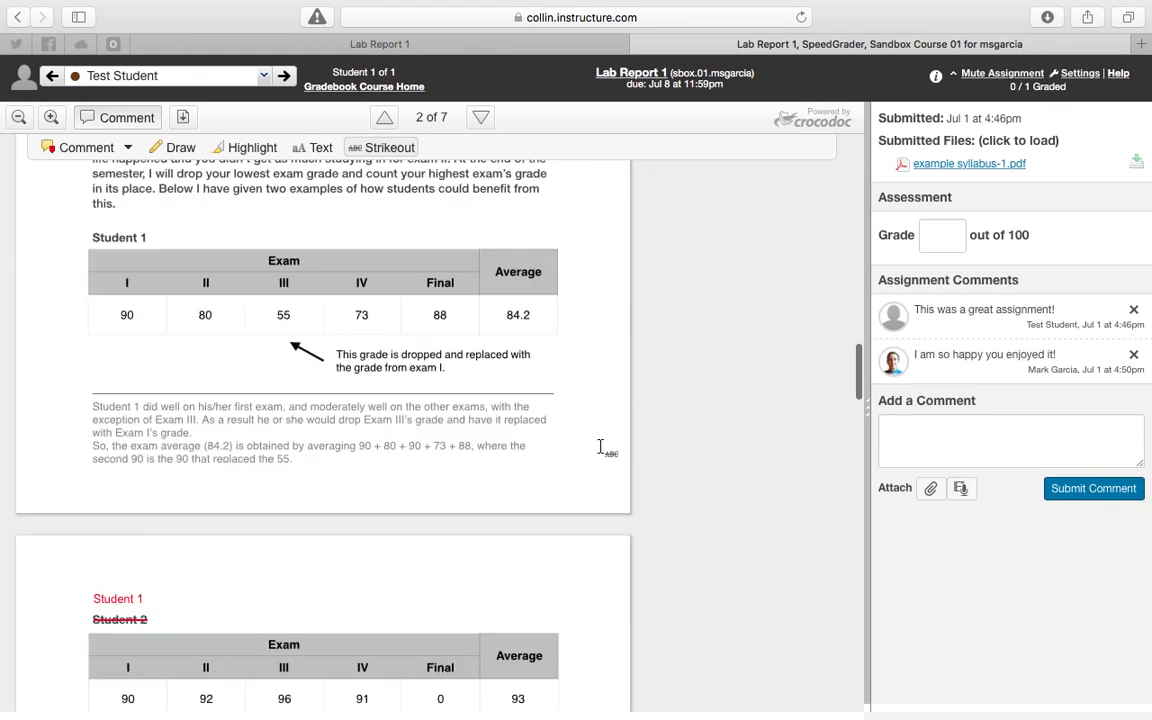
scroll(600, 447, down, 15)
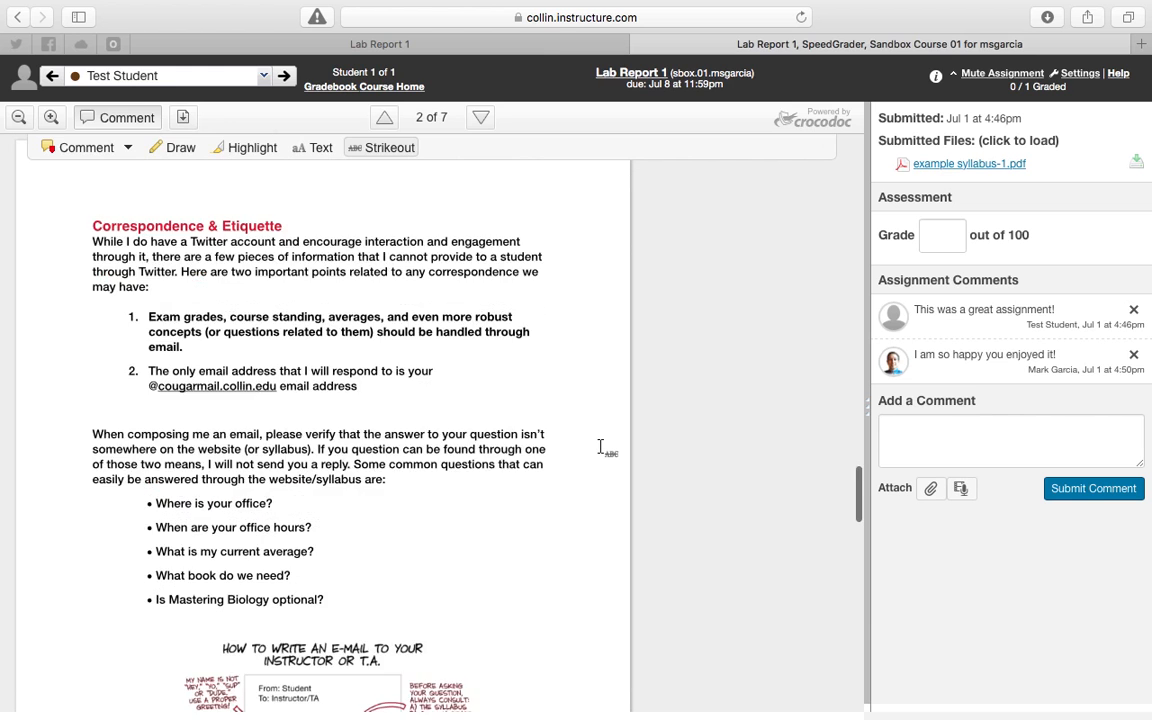
scroll(600, 447, down, 12)
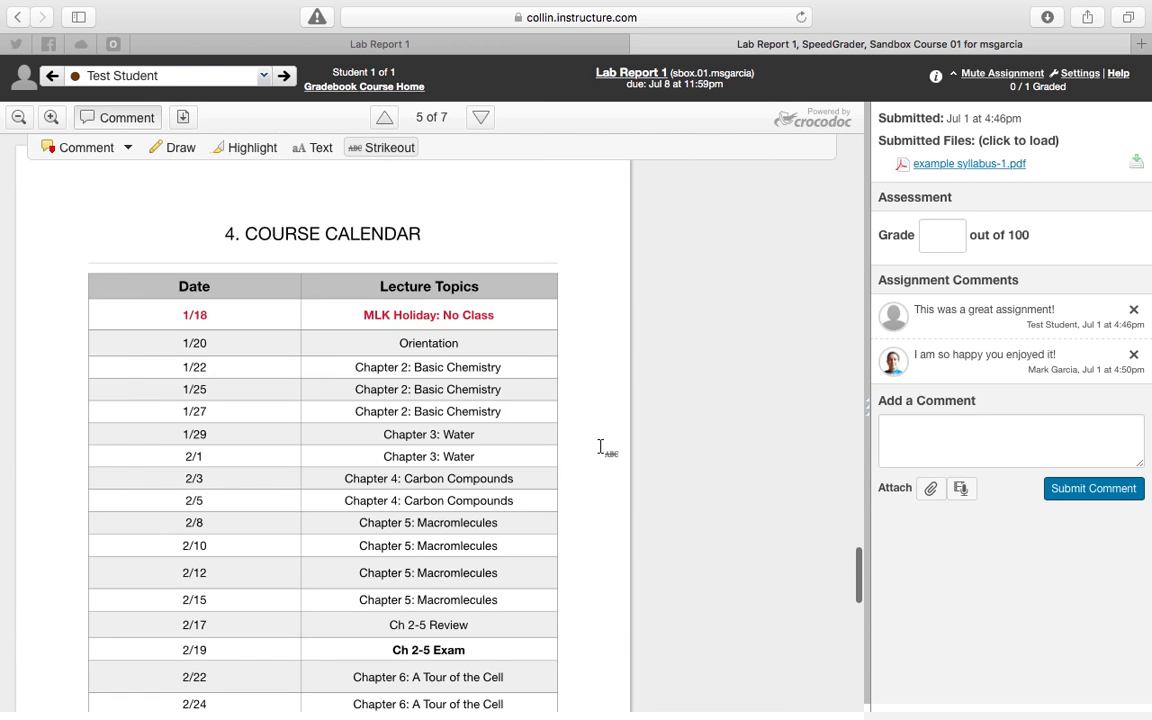
scroll(600, 447, up, 3)
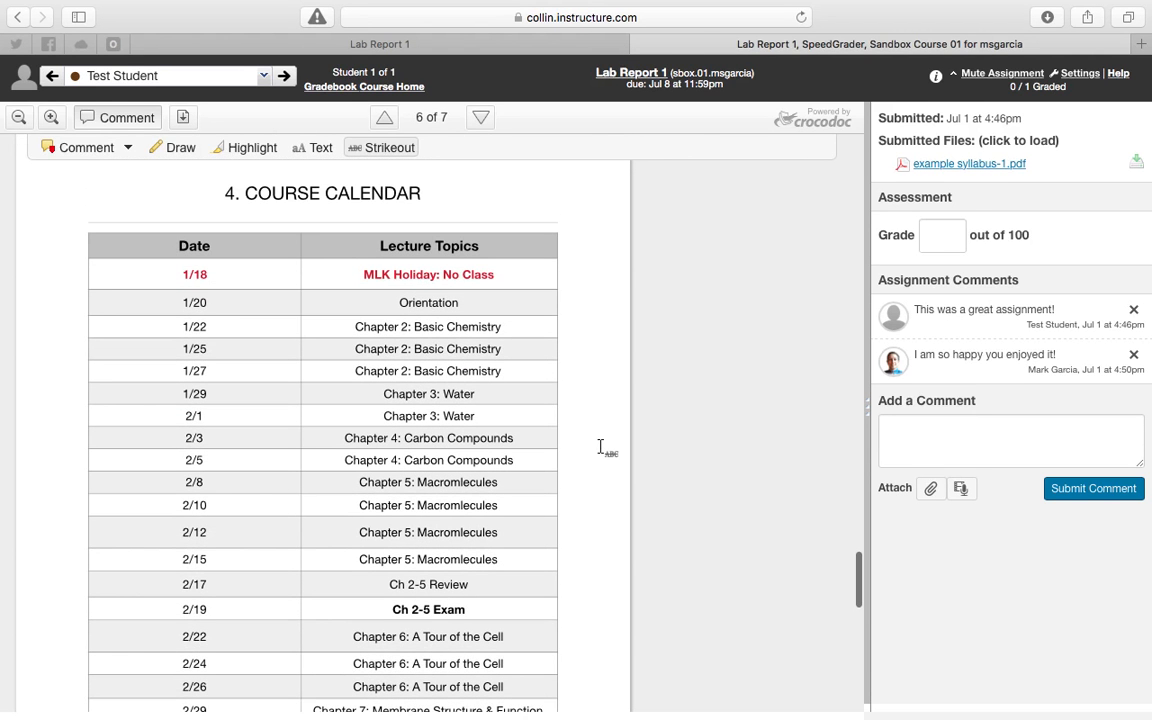
click(186, 150)
click(525, 147)
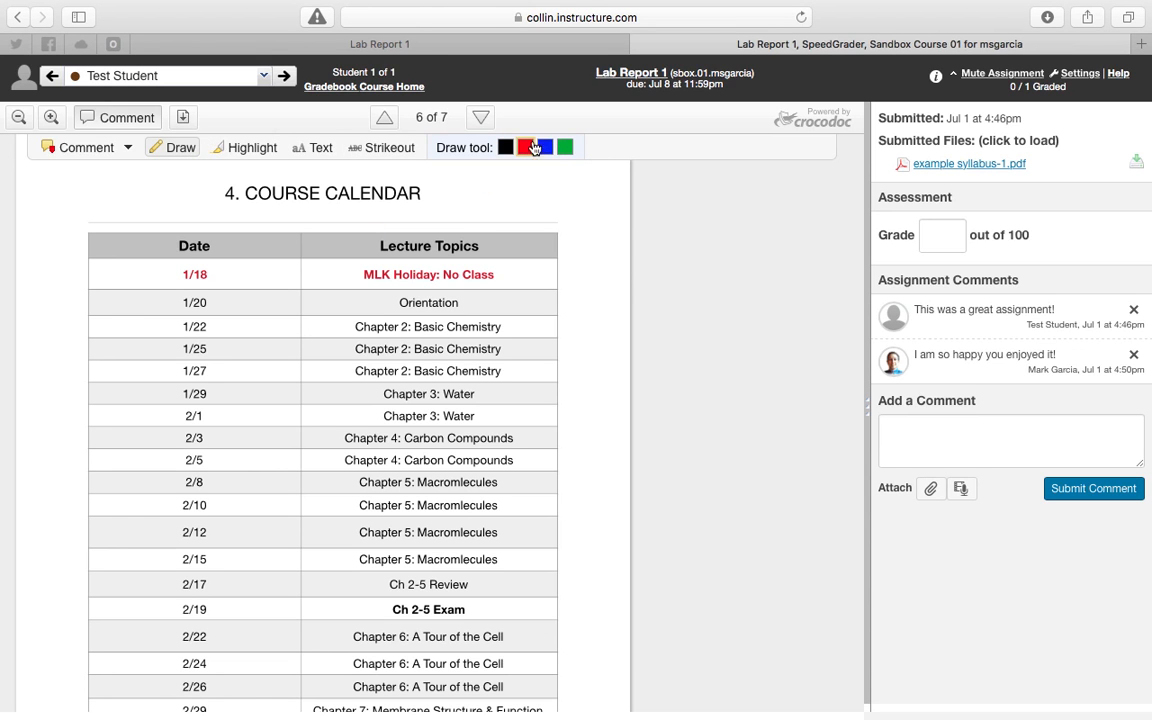
mouse_move(575, 208)
mouse_down()
mouse_move(129, 224)
mouse_move(339, 398)
mouse_move(393, 382)
mouse_move(588, 222)
mouse_move(568, 206)
mouse_up()
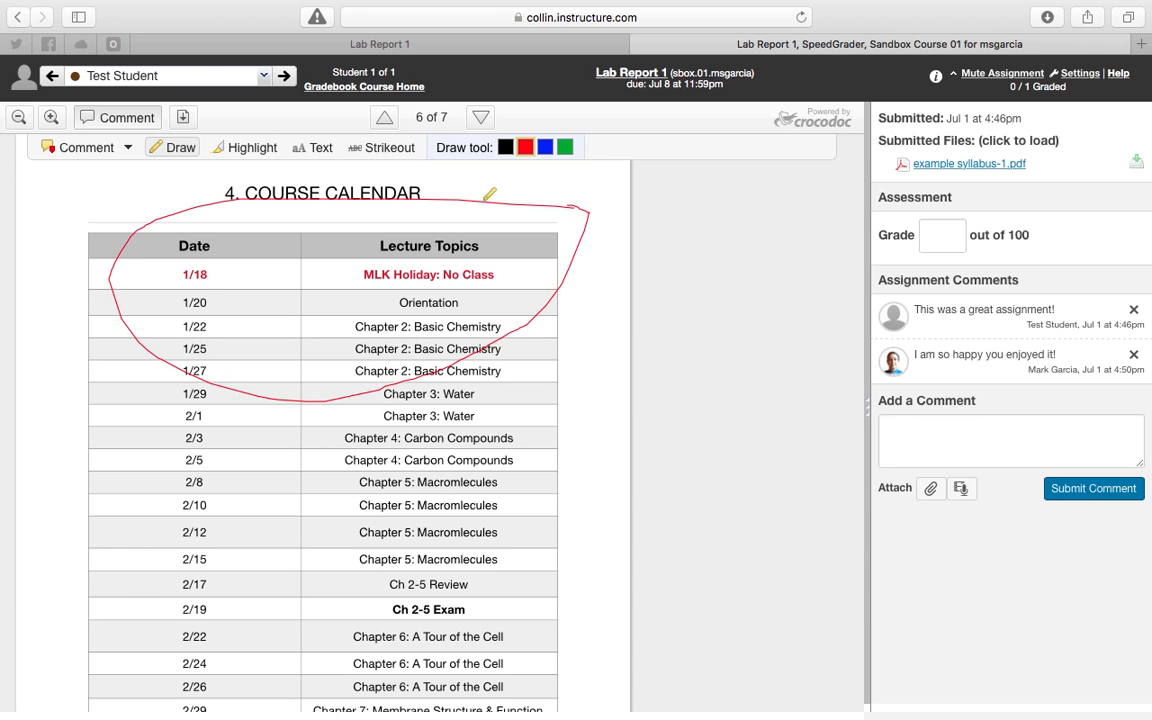
Add a point comment reading "Love this!" beside the Course Calendar heading.
click(112, 147)
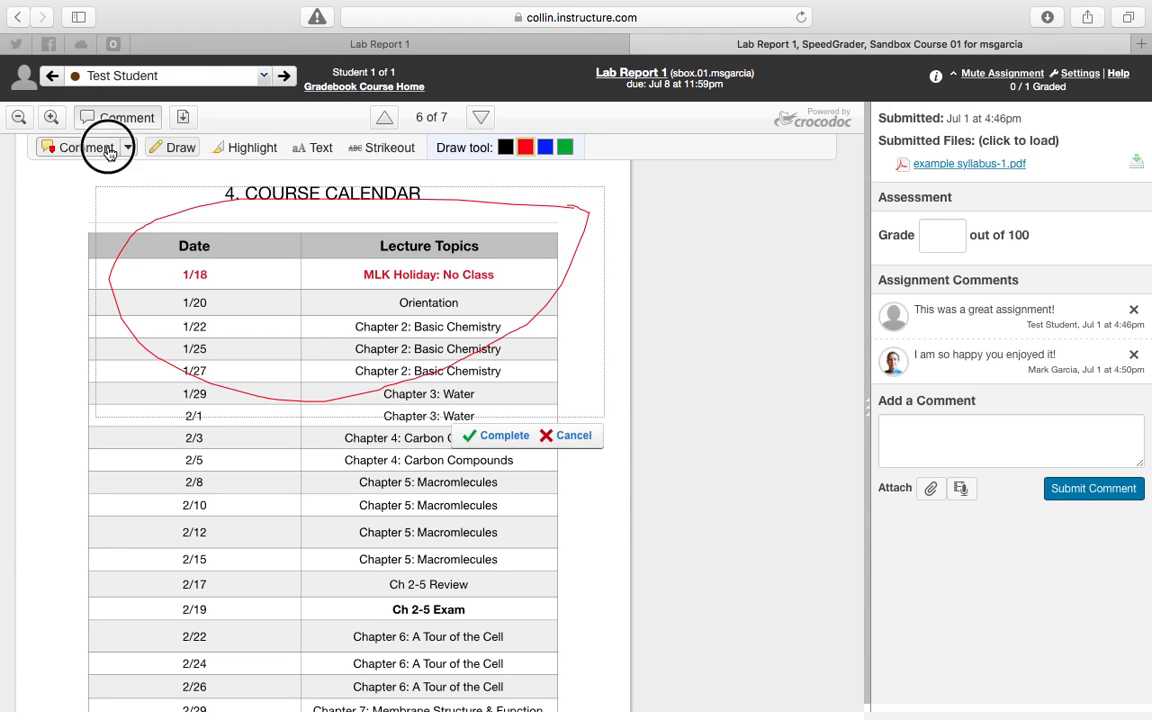
click(528, 190)
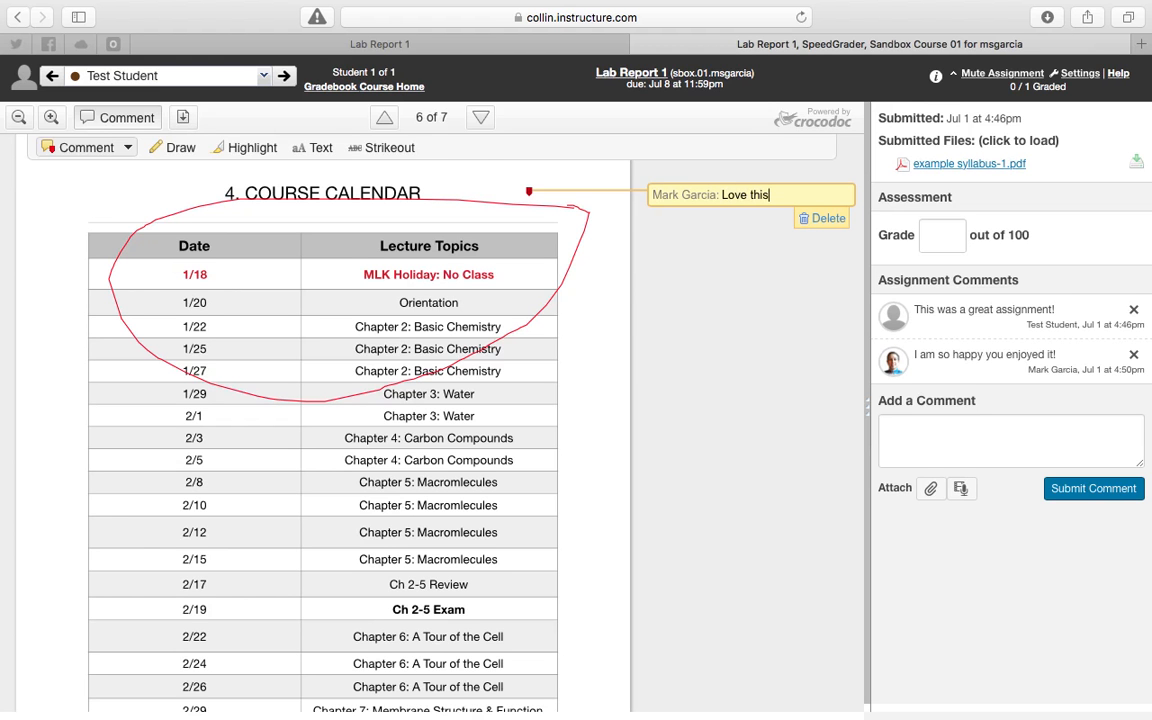
click(738, 283)
Return to the first page of the submission, and enter and submit a grade of 85 out of 100.
scroll(711, 298, up, 5)
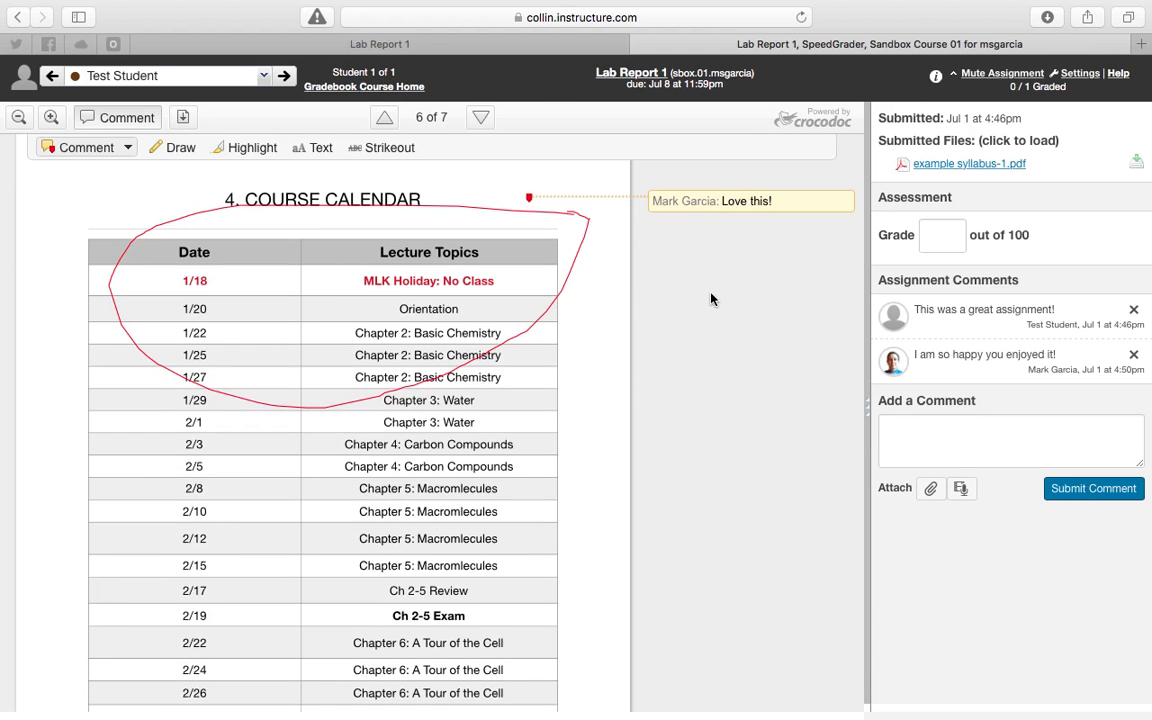
scroll(711, 298, up, 10)
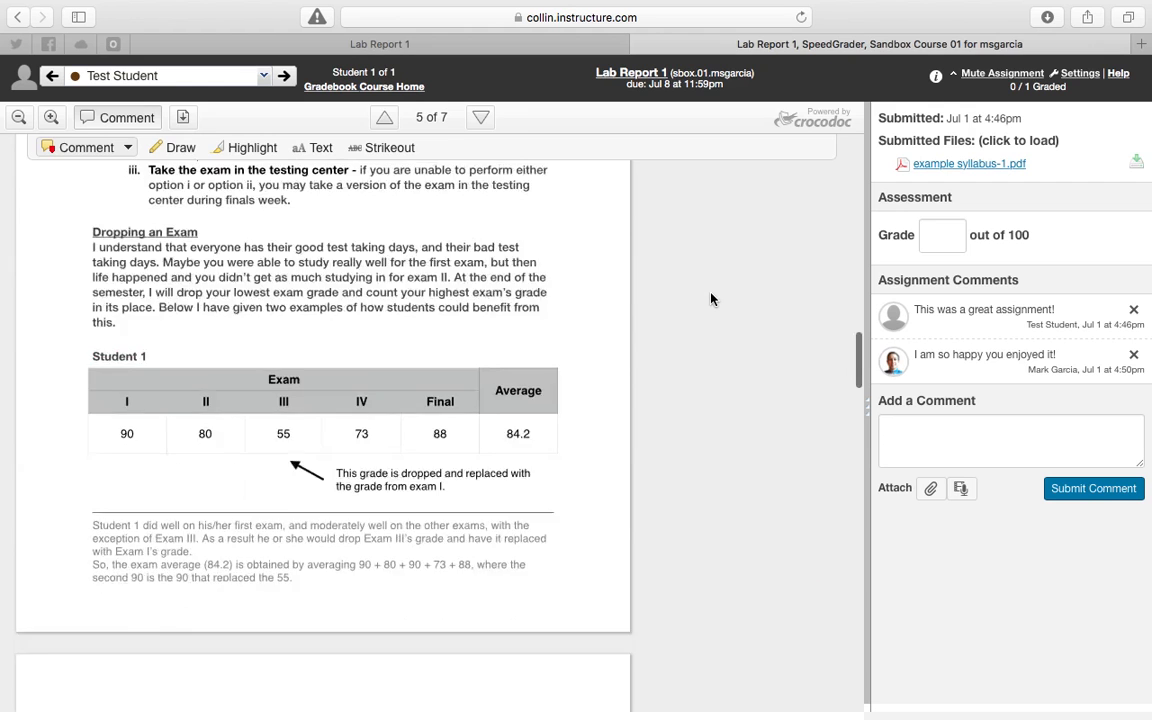
scroll(711, 298, up, 20)
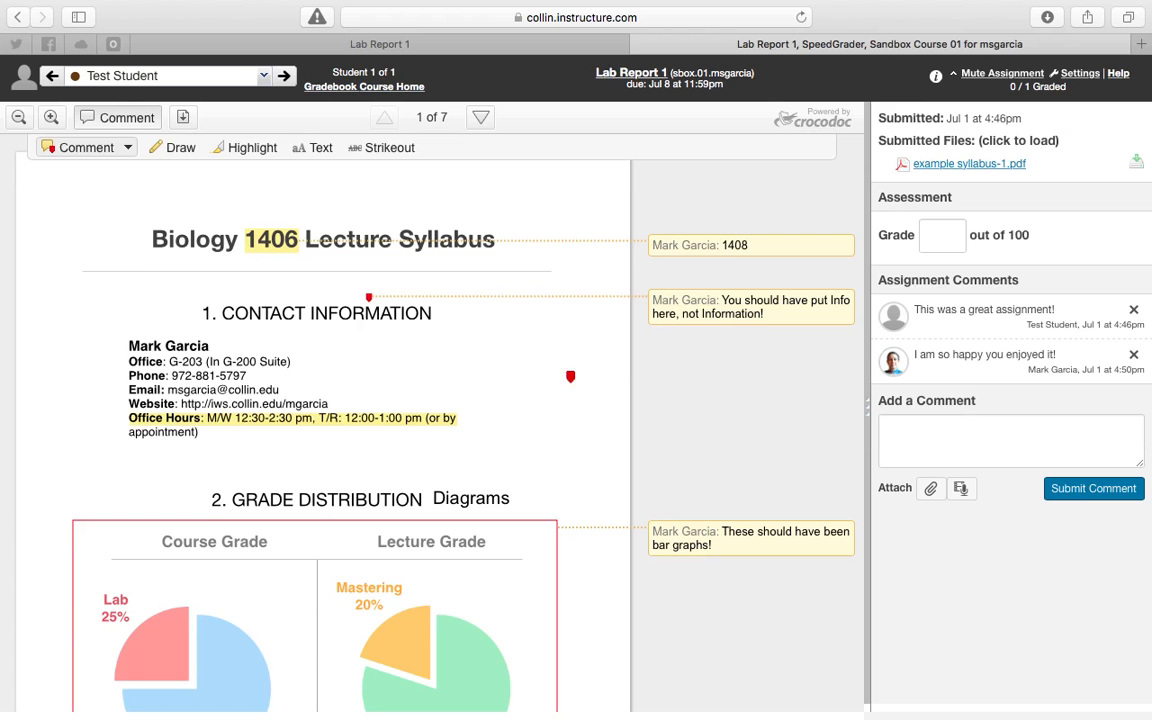
scroll(575, 355, down, 5)
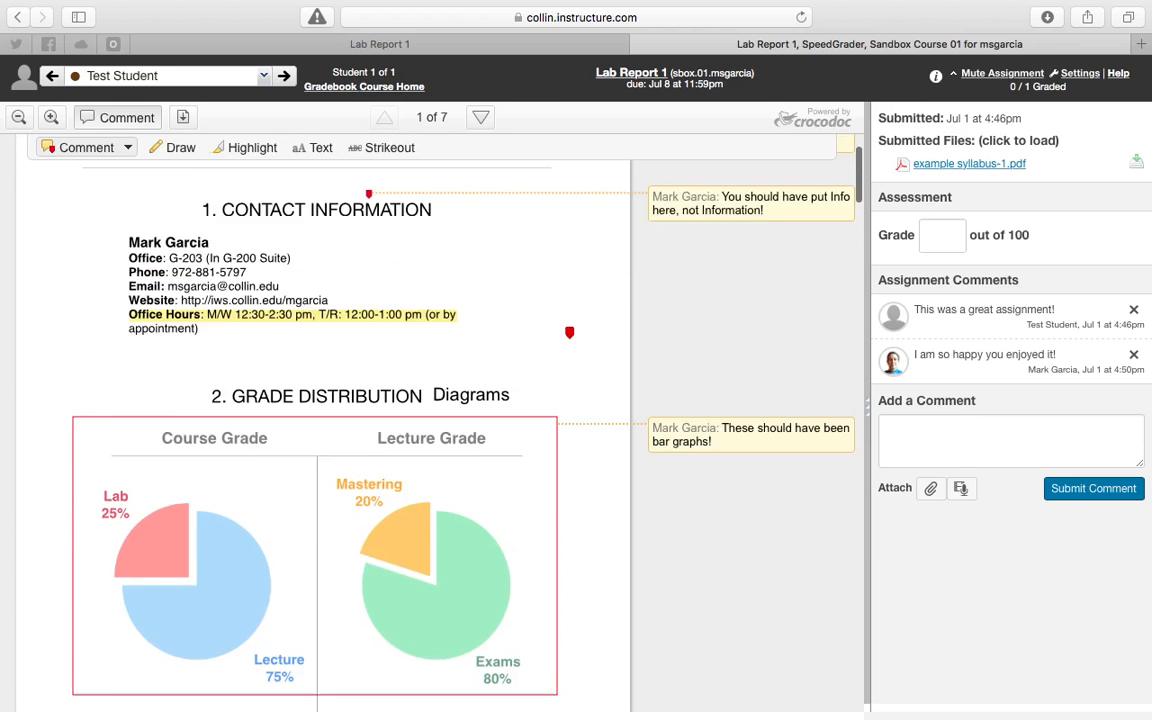
scroll(620, 385, up, 5)
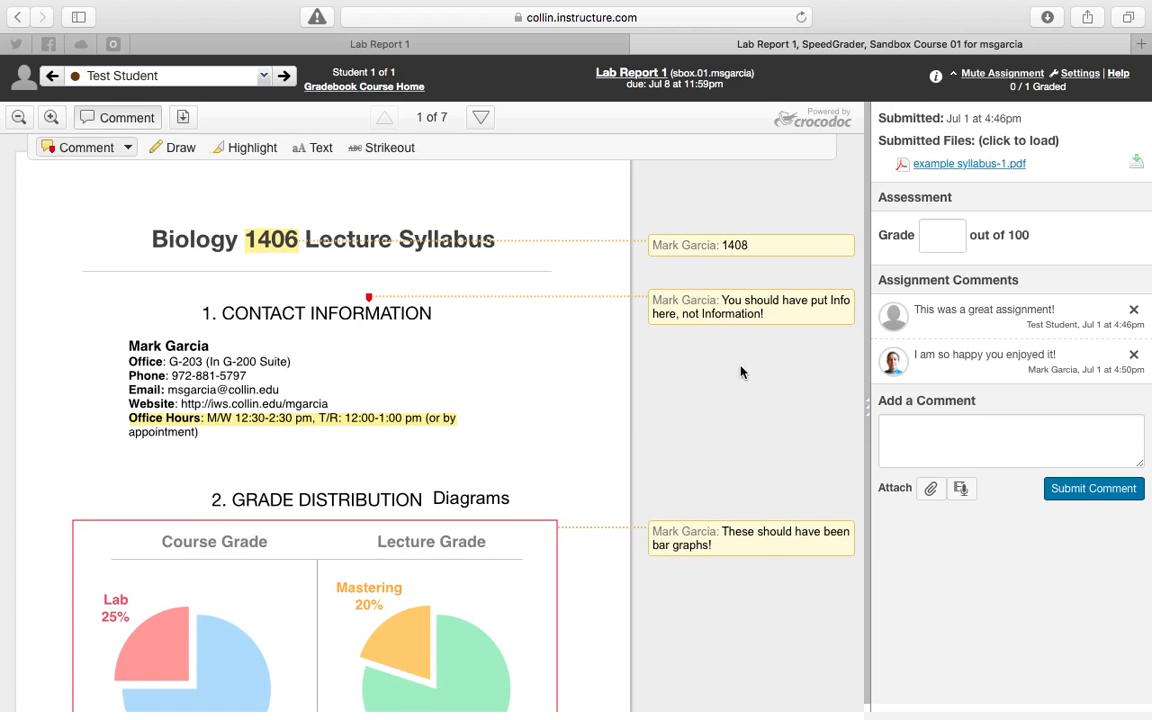
click(942, 235)
click(1083, 497)
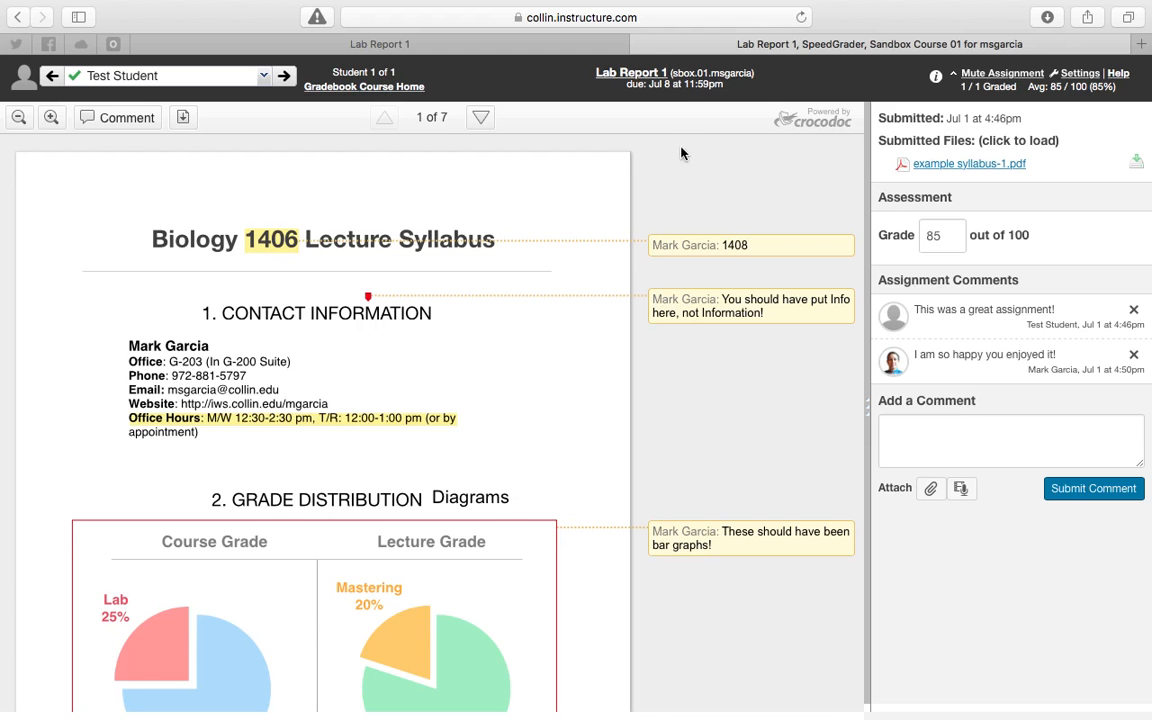
Go back to the Lab Report 1 assignment page and refresh it to check how many submissions are graded.
click(641, 44)
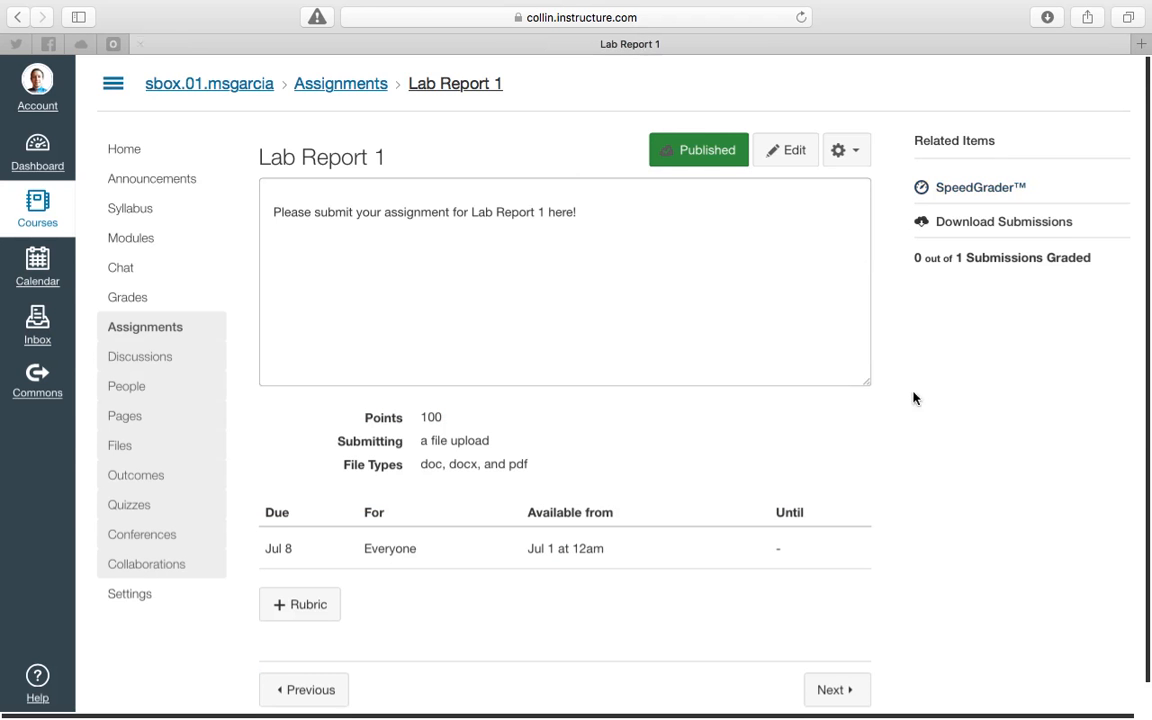
click(802, 17)
drag(917, 258, 1088, 273)
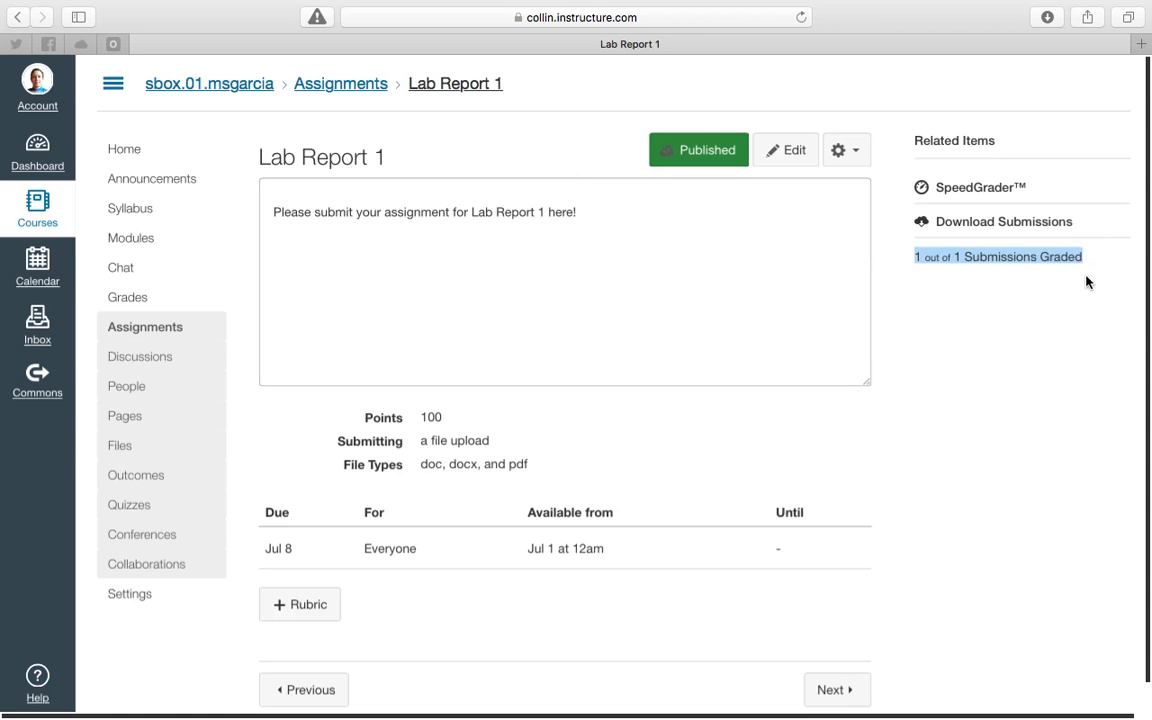
click(1060, 276)
Switch to Student View from the course settings and open the test student's Grades page.
click(141, 147)
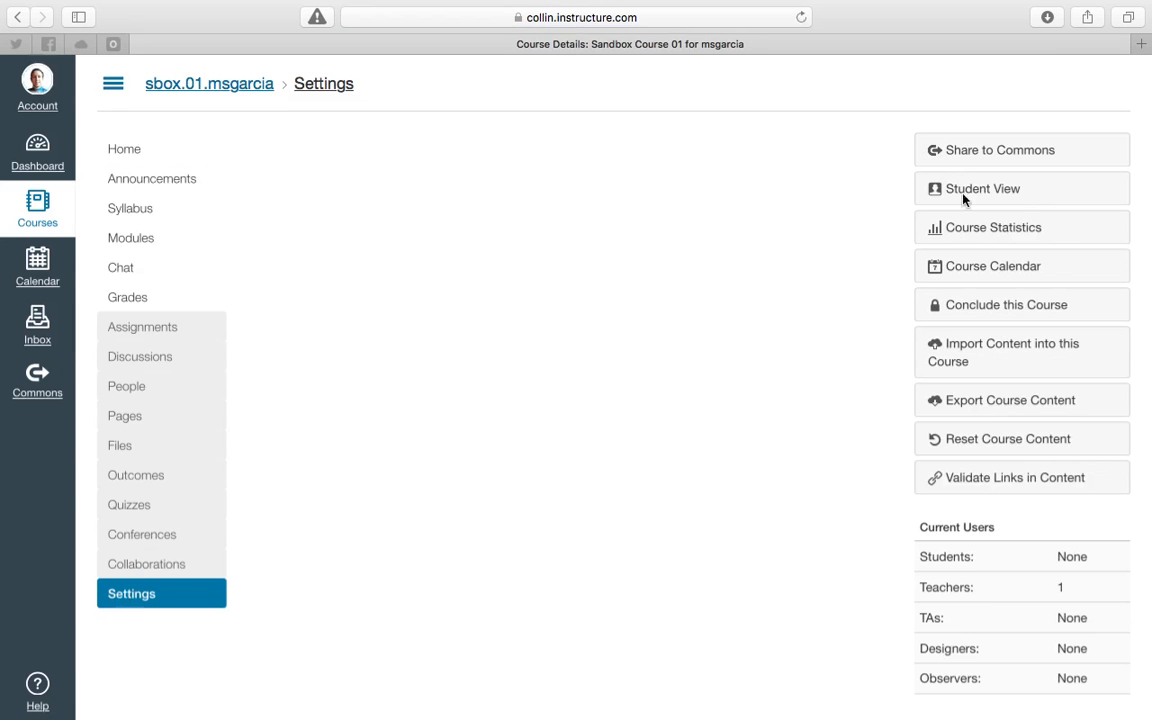
click(971, 193)
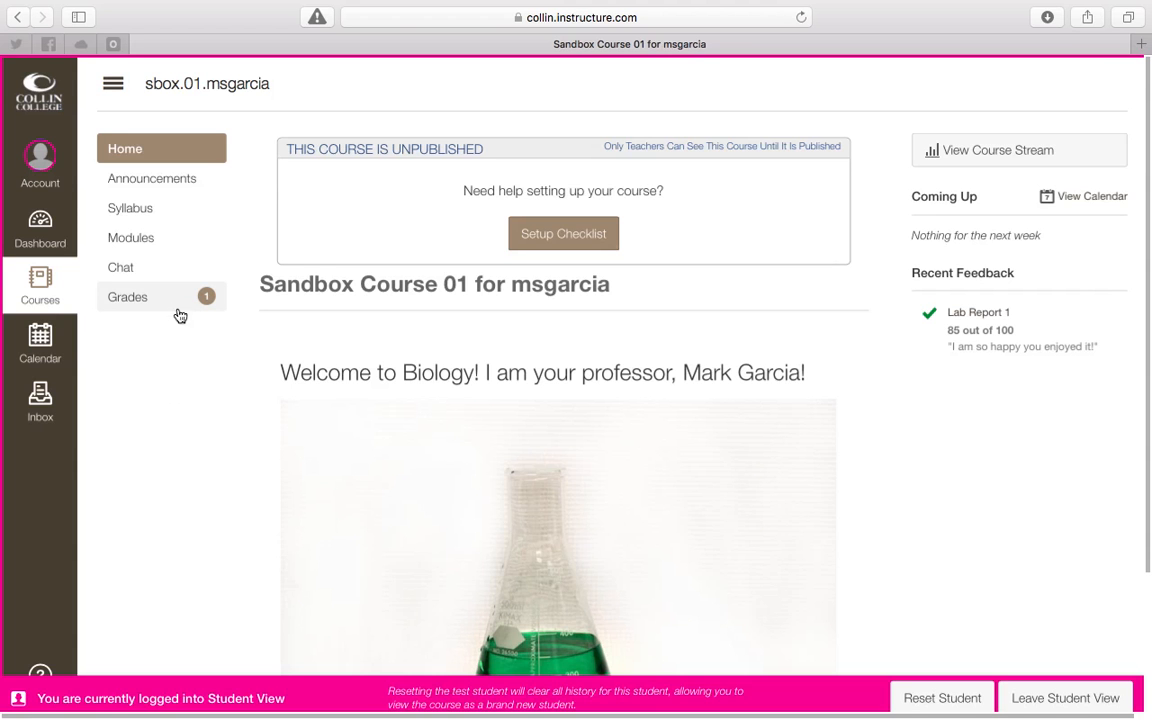
click(161, 307)
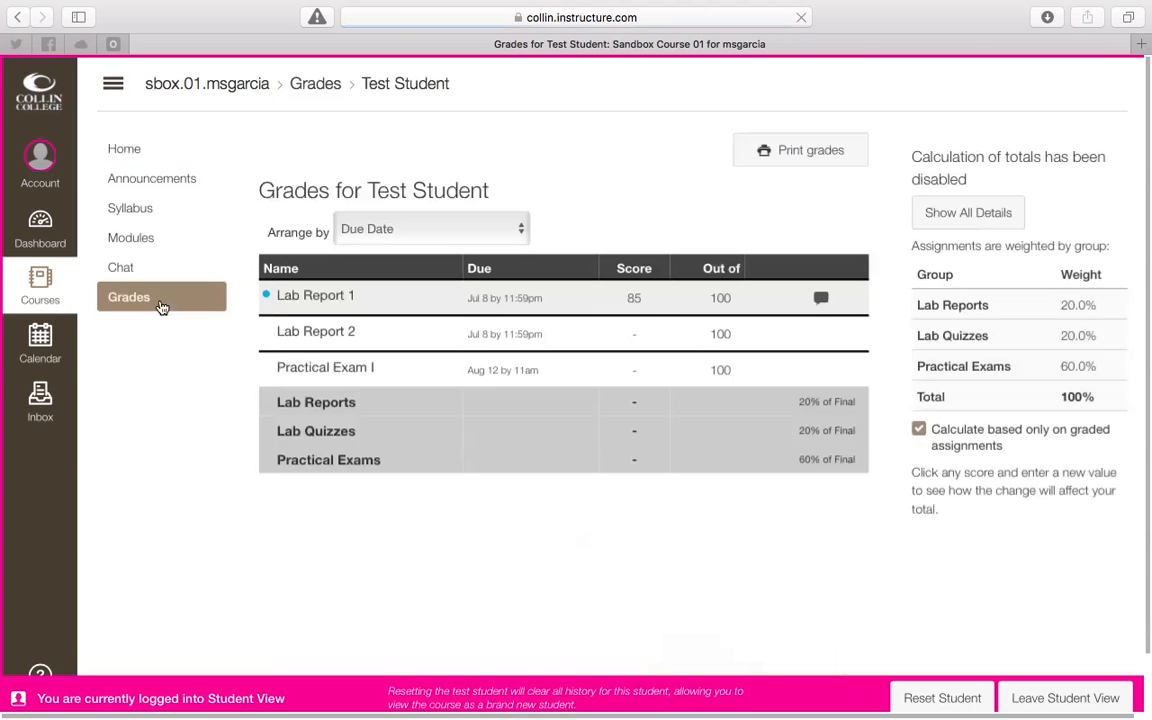
Show the comments on Lab Report 1 in the student's grades, close them, and display them again.
click(821, 299)
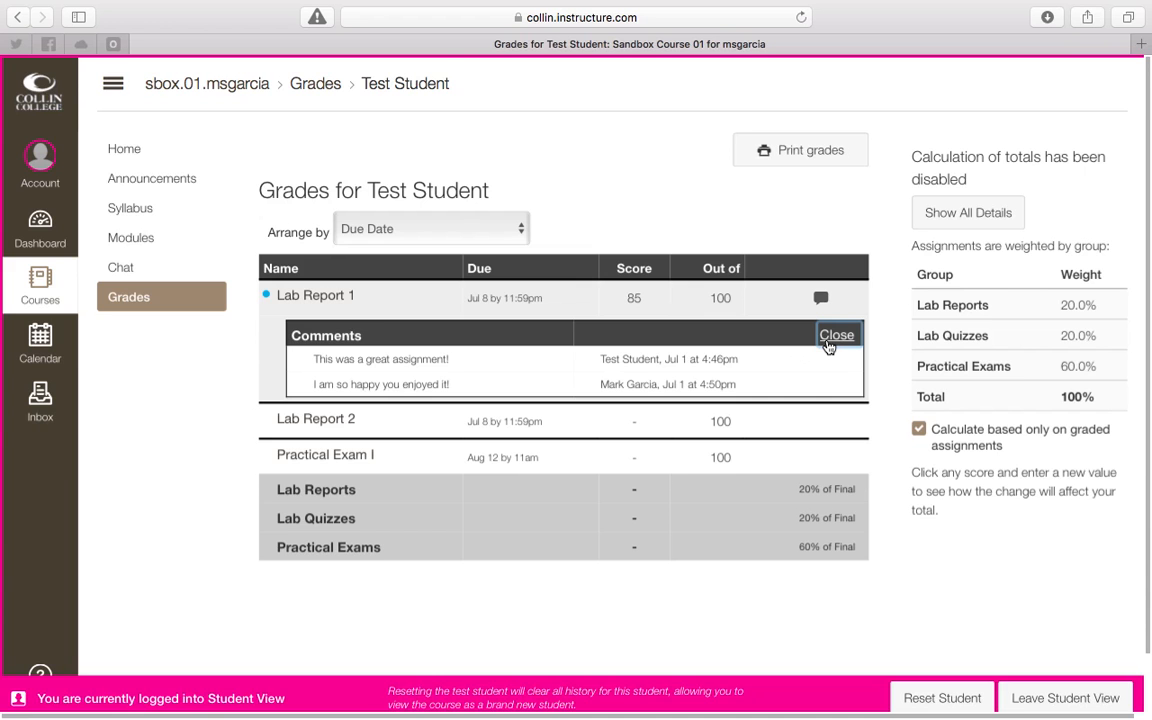
click(831, 340)
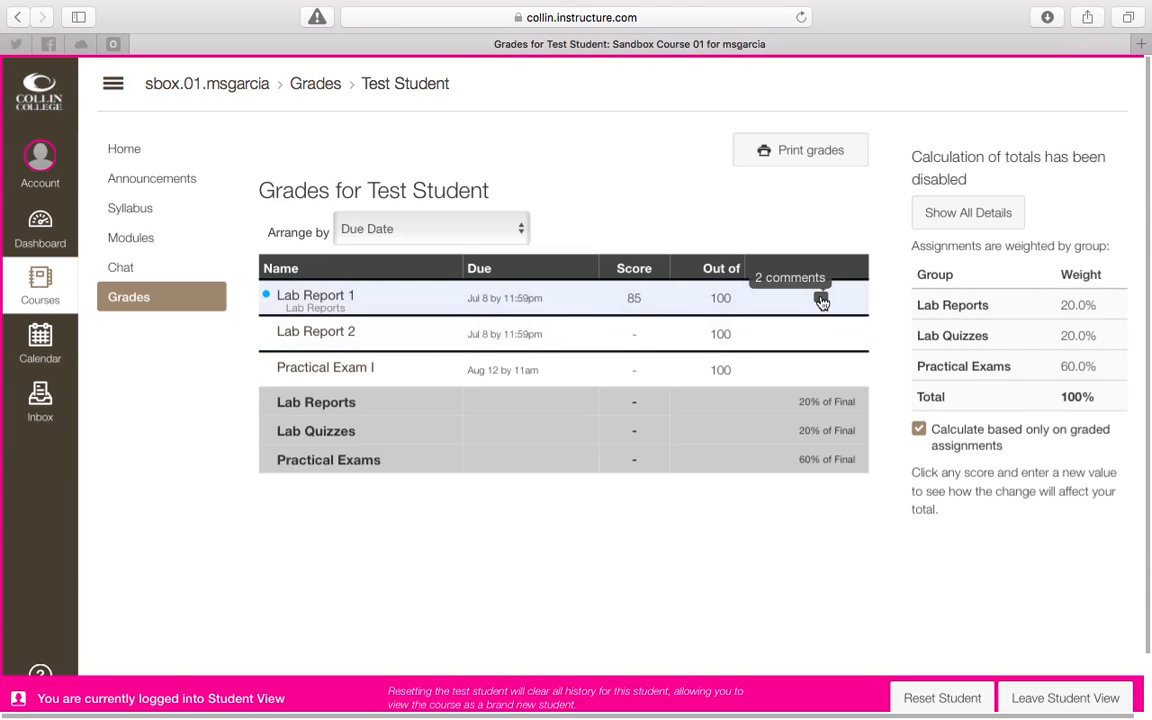
click(820, 298)
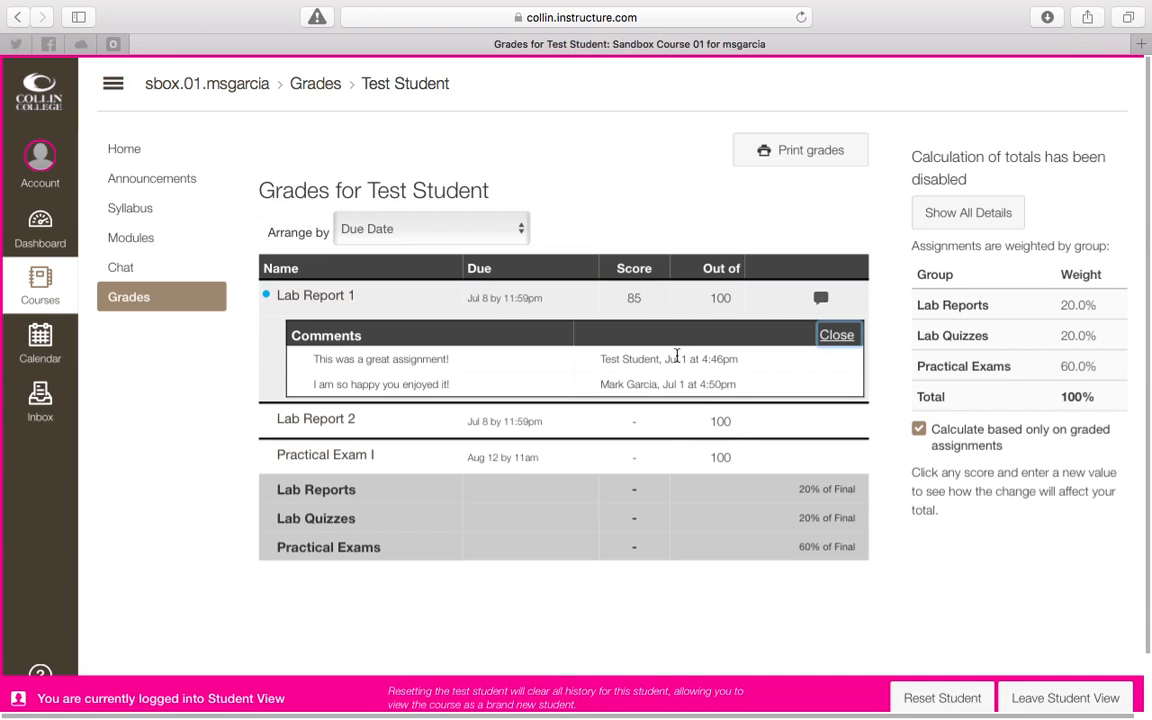
Close and redisplay the Lab Report 1 comments, close them again, and open the assignment's submission details.
click(837, 337)
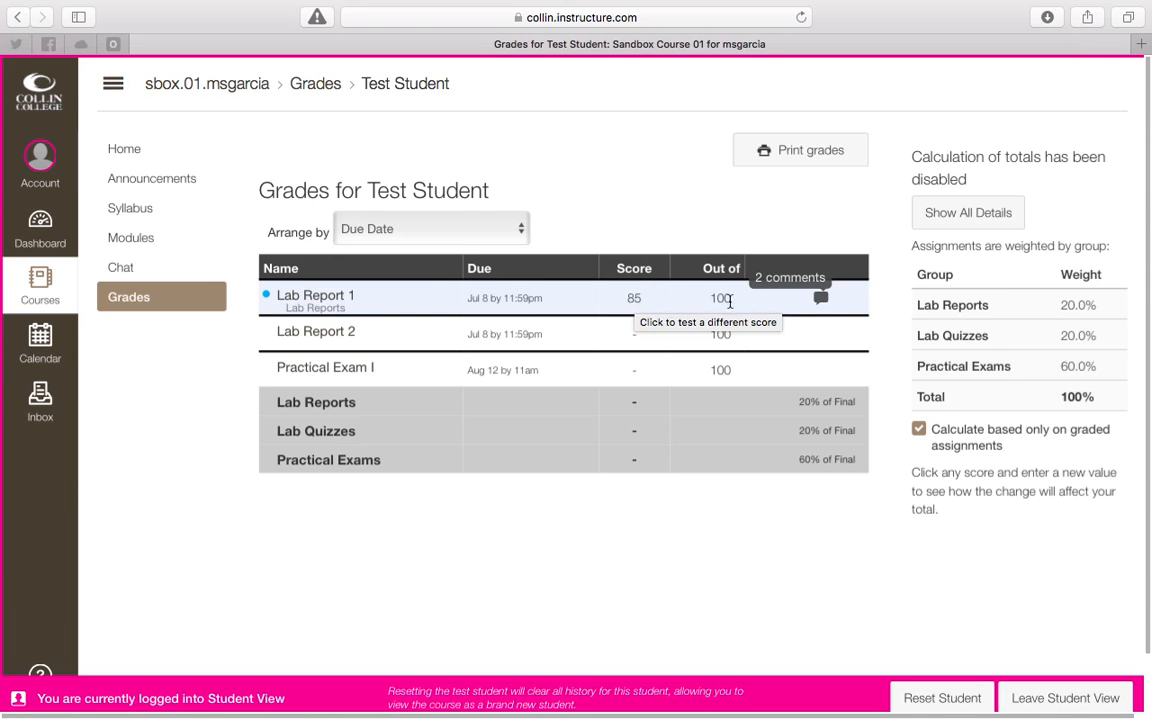
click(820, 297)
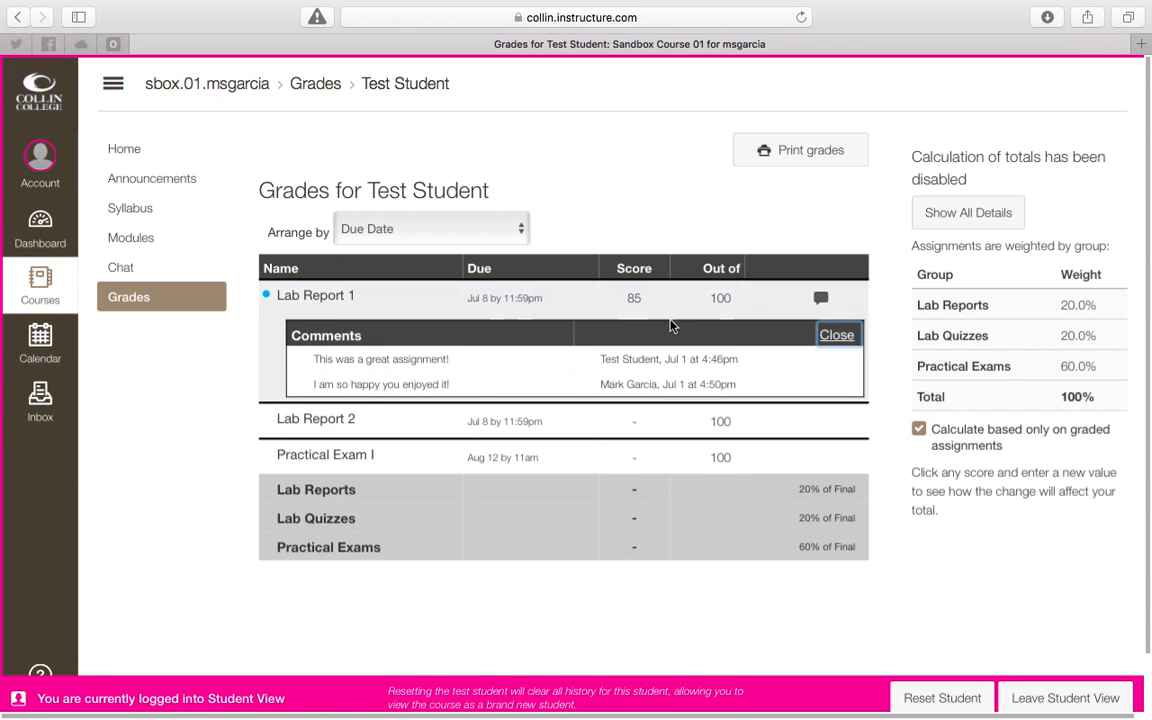
click(834, 334)
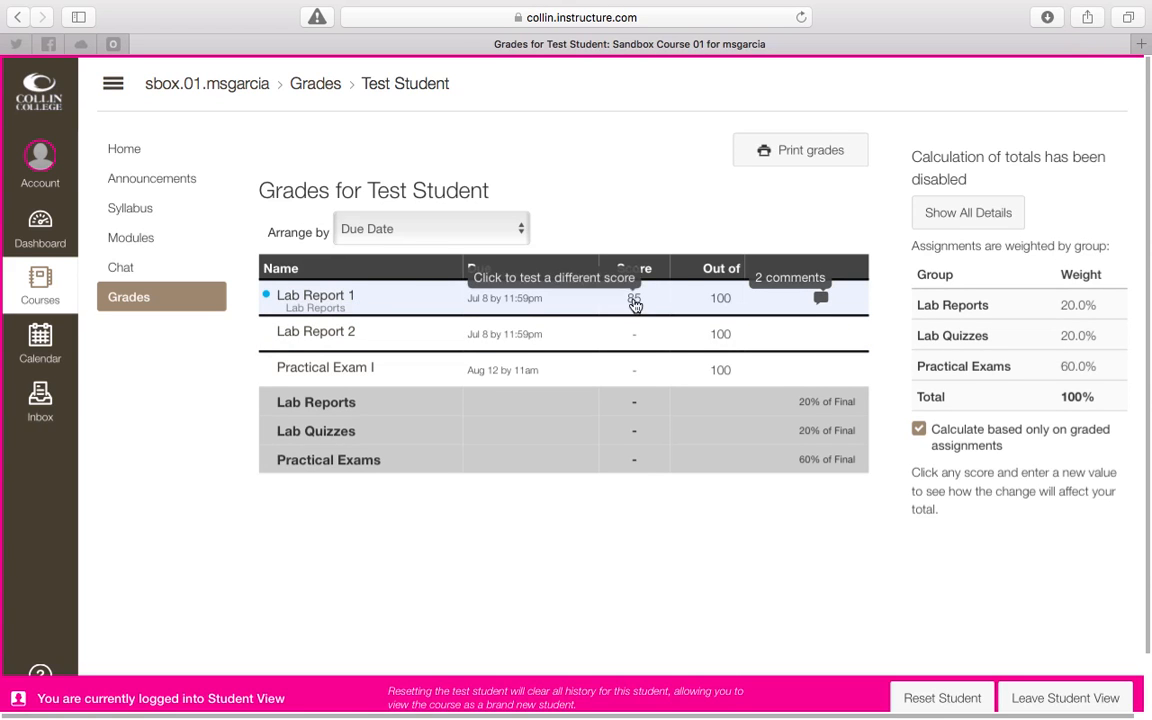
click(302, 298)
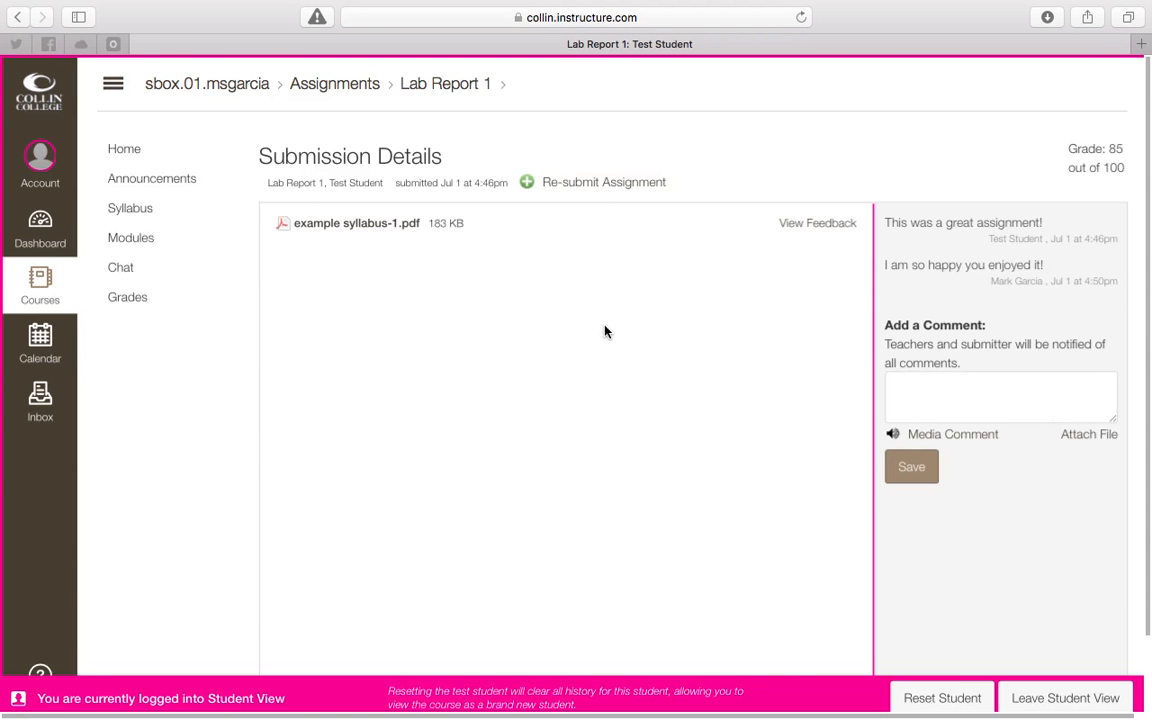
Download the submitted example syllabus-1.pdf, show it in Finder, and open it with Preview.
click(370, 231)
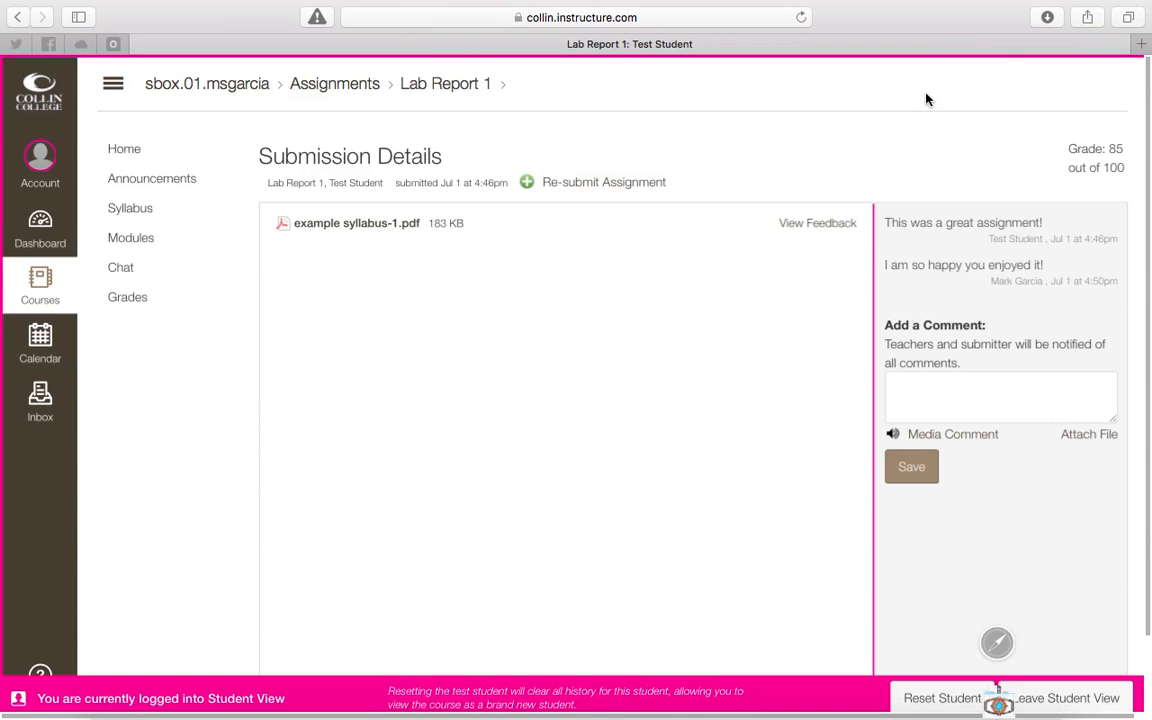
click(1047, 17)
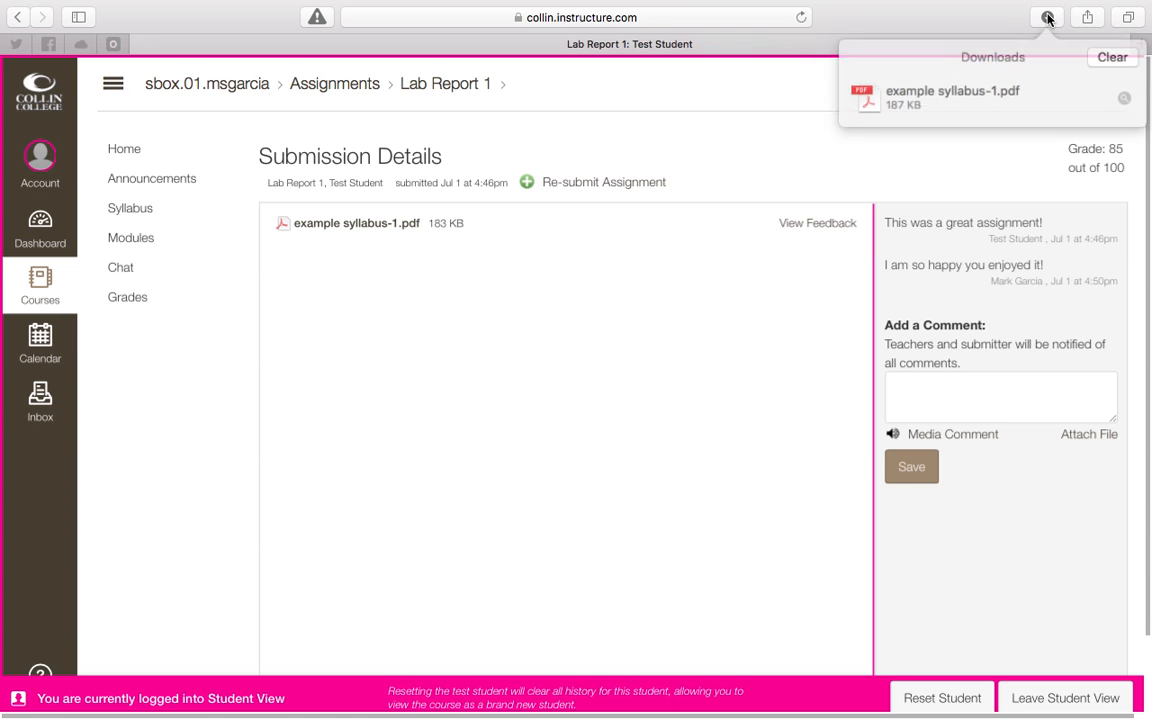
click(1120, 96)
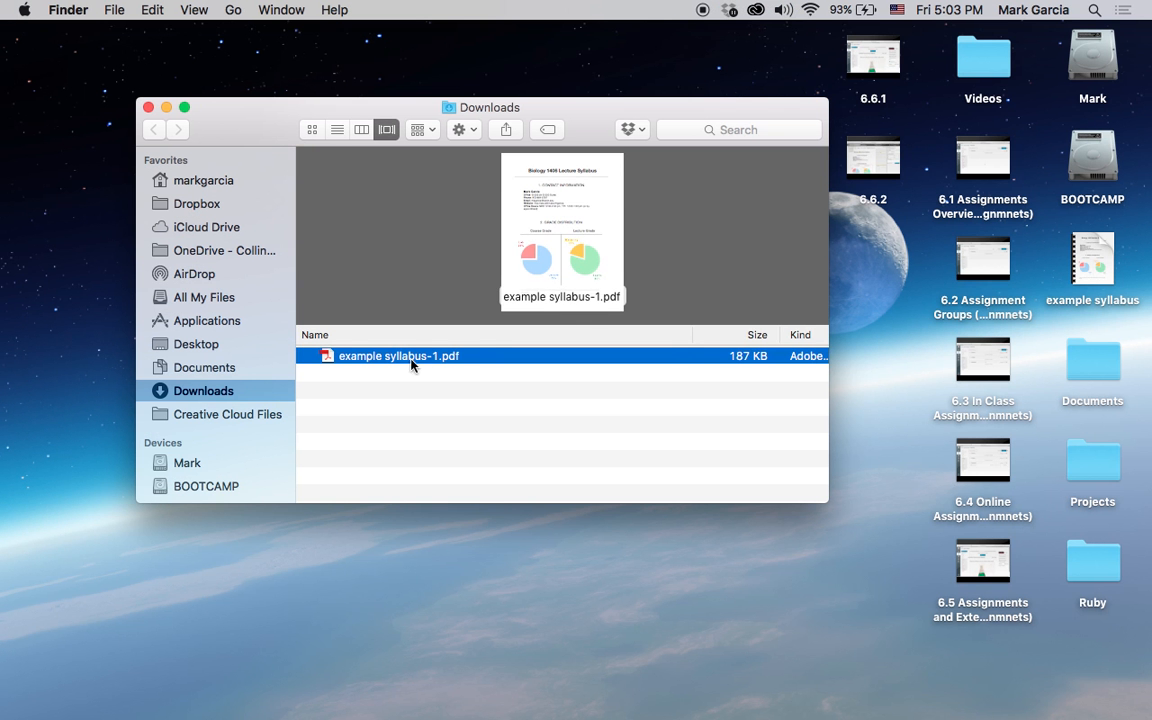
right_click(404, 362)
mouse_move(457, 332)
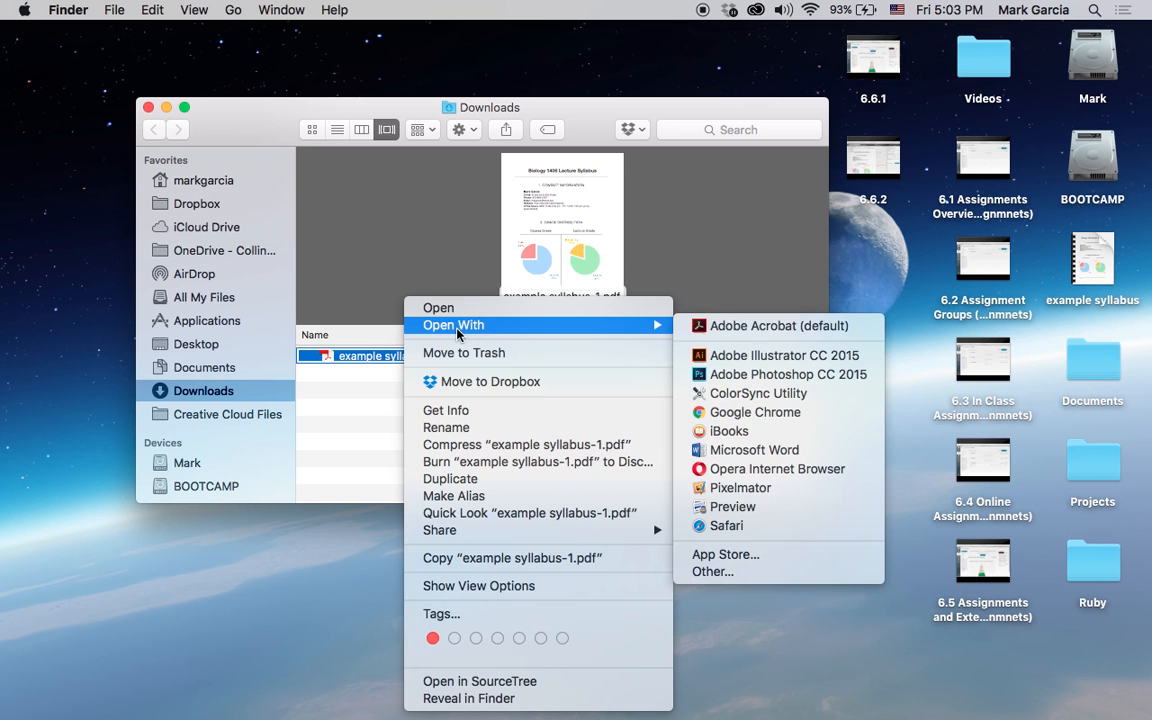
click(745, 508)
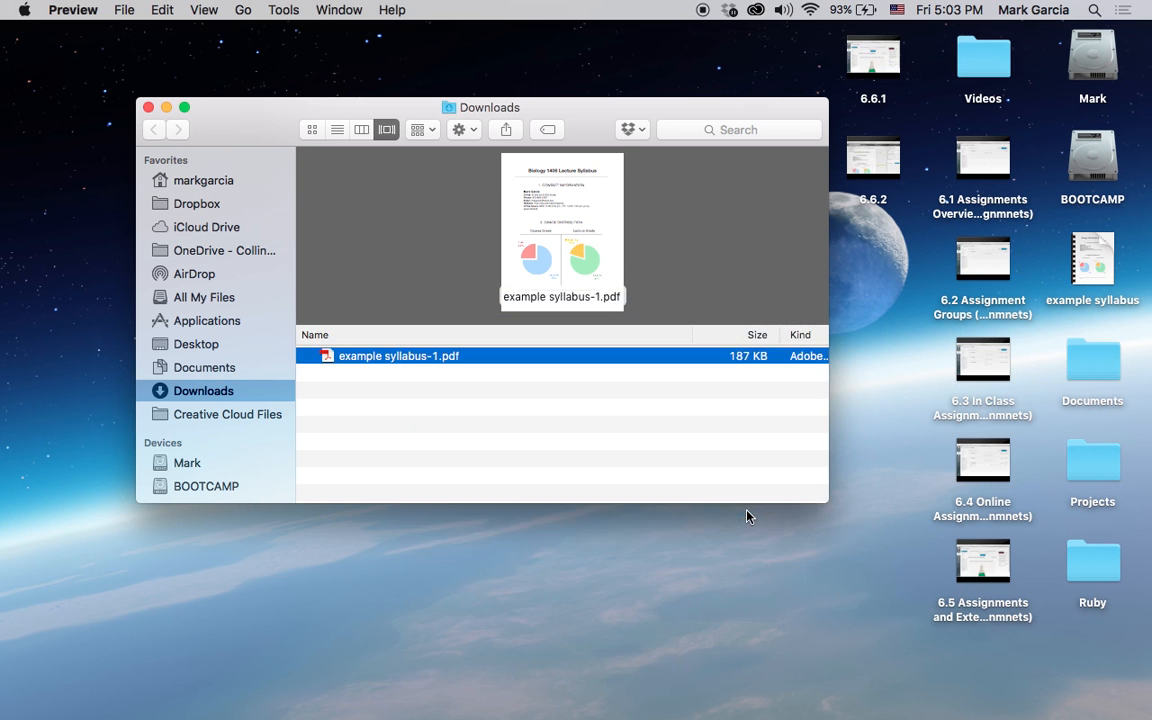
Look through the downloaded PDF's pages for annotations, close it, and return to the submission details in the browser.
scroll(555, 343, down, 20)
scroll(555, 343, down, 20)
scroll(555, 343, down, 3)
scroll(555, 343, up, 10)
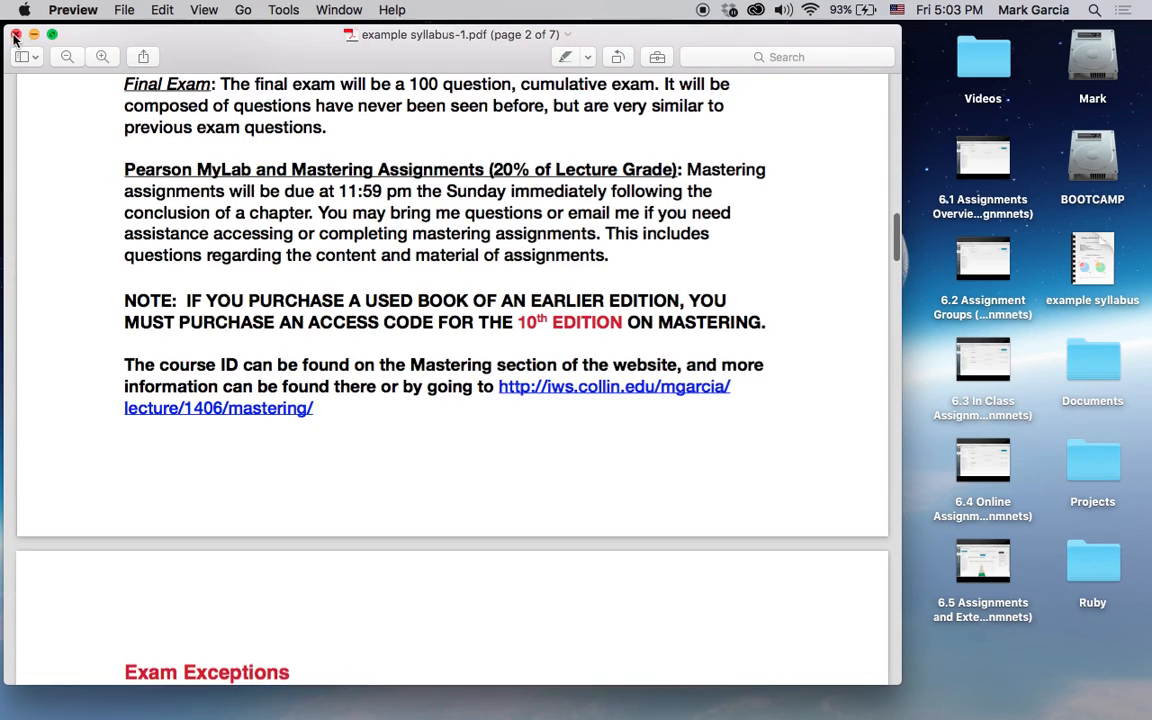
key(ctrl+Right)
click(214, 387)
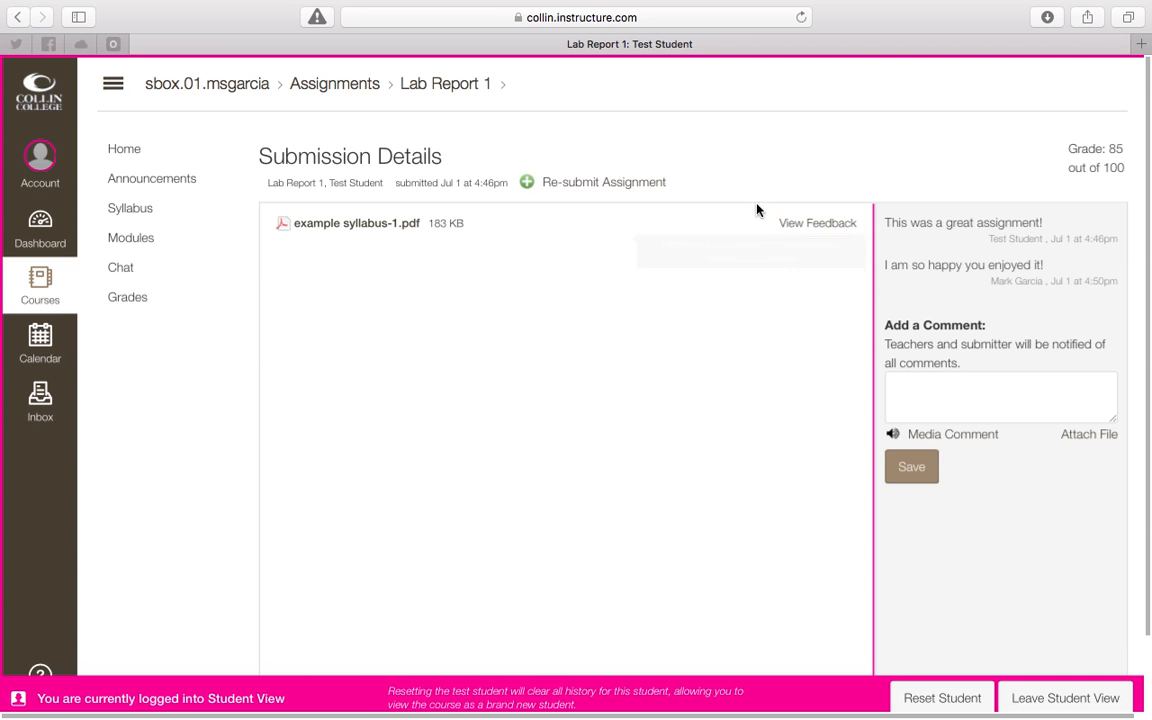
View the feedback on example syllabus-1.pdf and examine the teacher's highlights and margin comments on pages 1 and 2.
click(809, 224)
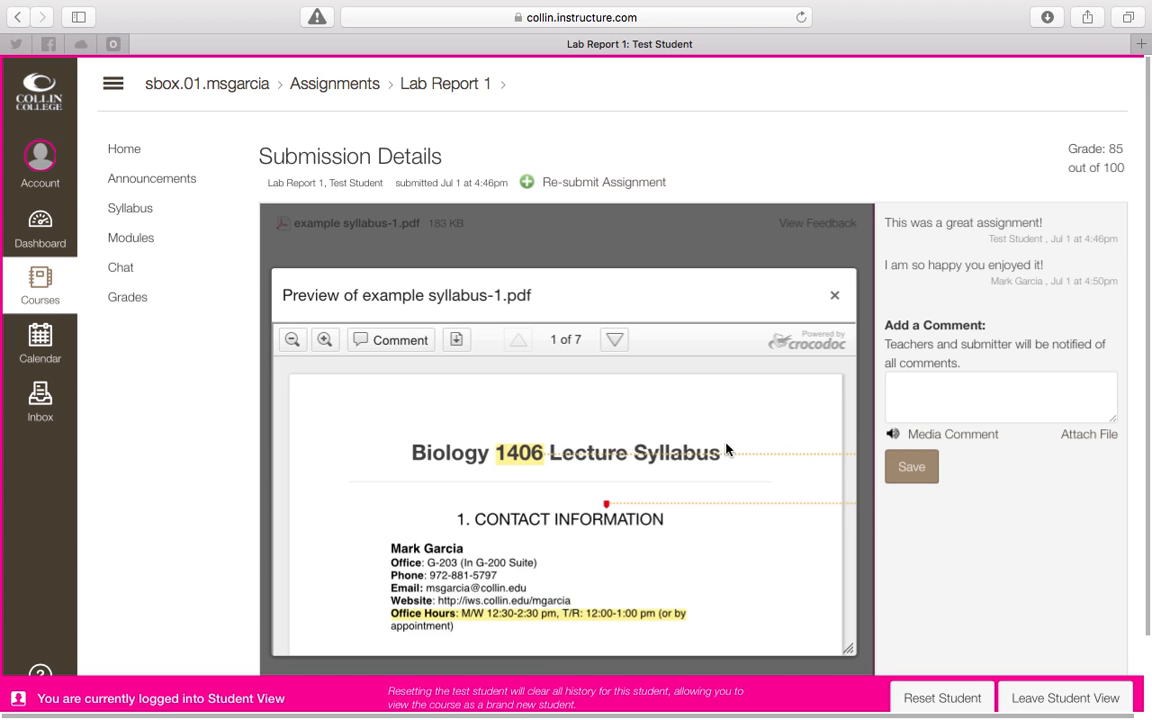
scroll(727, 463, down, 3)
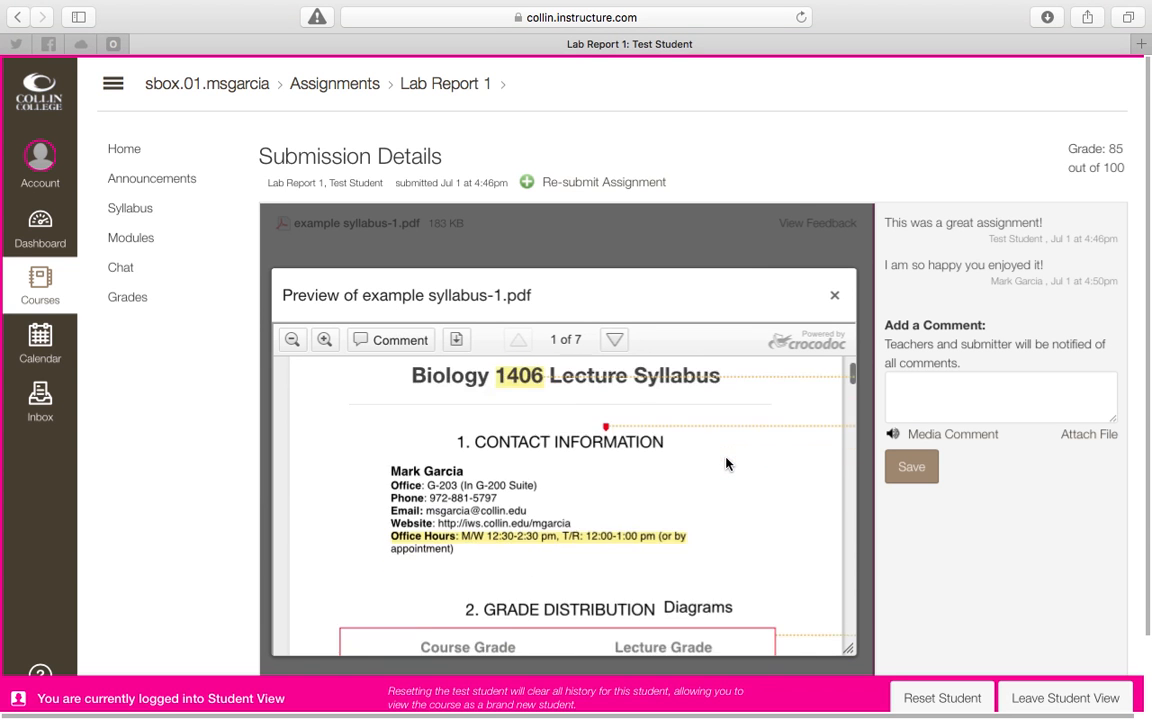
scroll(724, 476, right, 5)
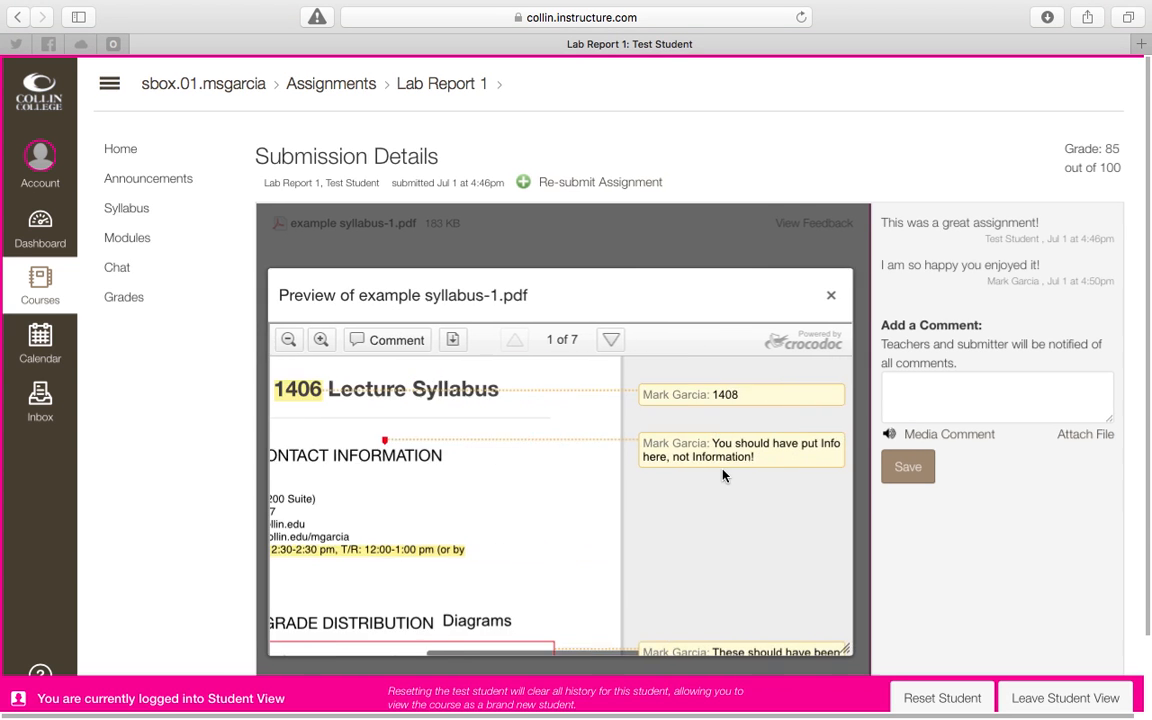
scroll(724, 476, left, 5)
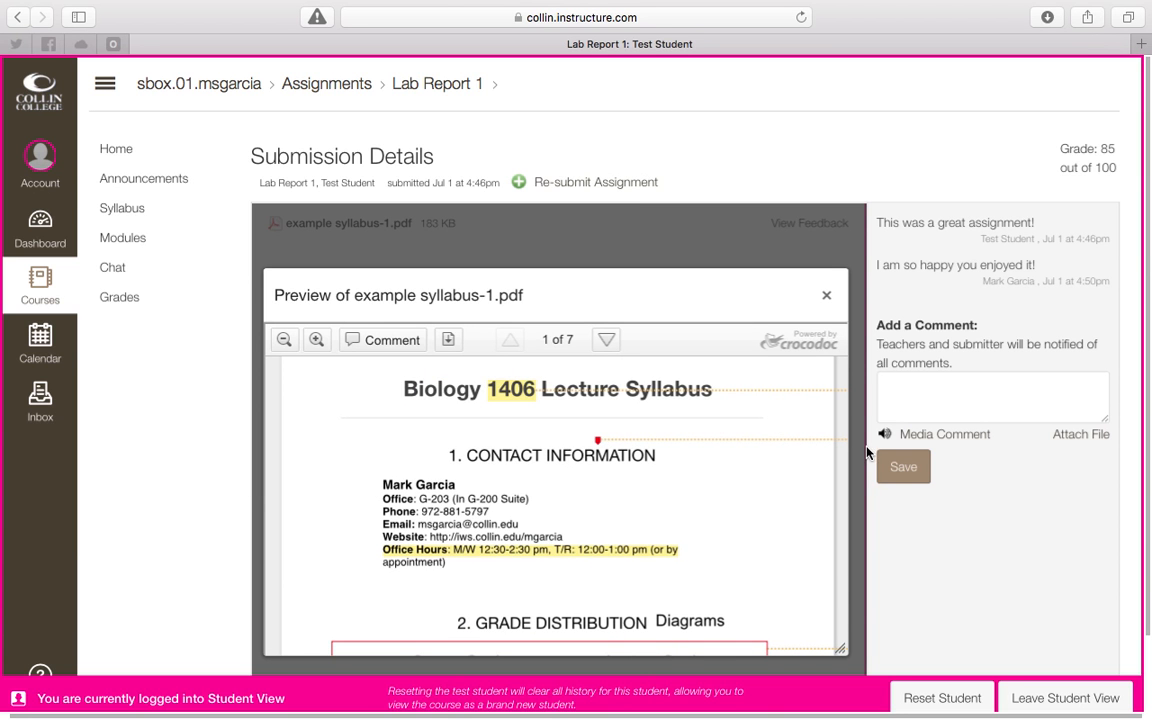
scroll(764, 450, down, 3)
scroll(762, 450, down, 5)
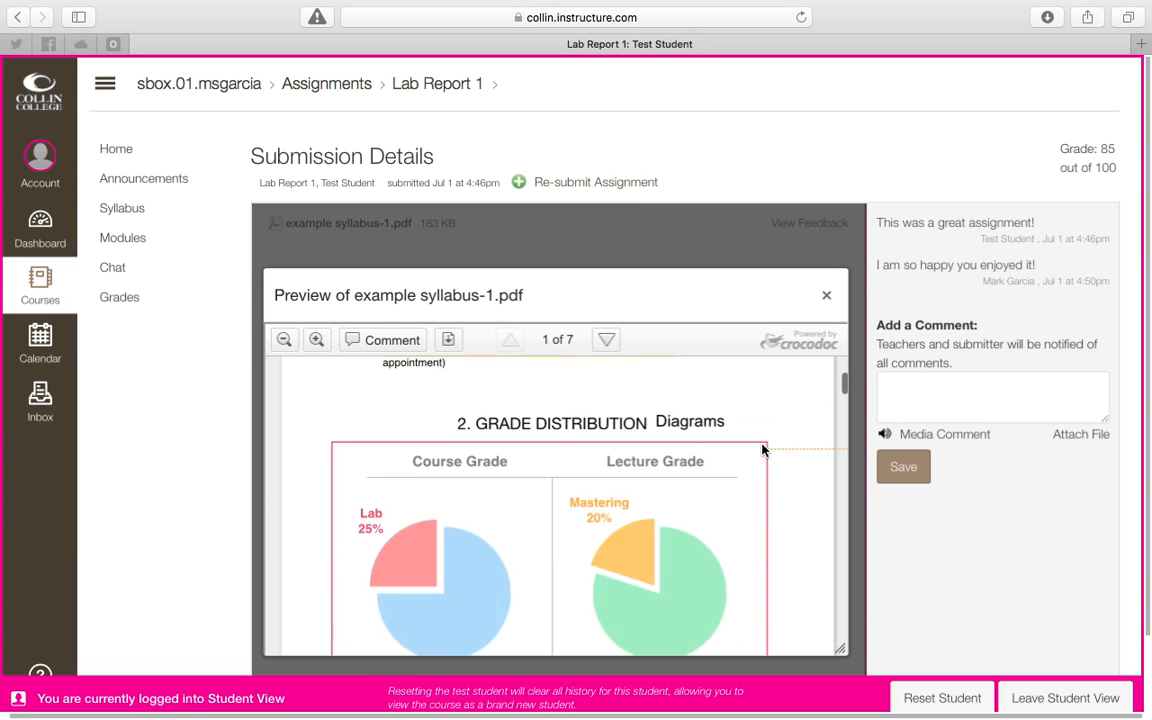
scroll(762, 450, right, 4)
scroll(762, 450, up, 3)
scroll(762, 450, up, 3)
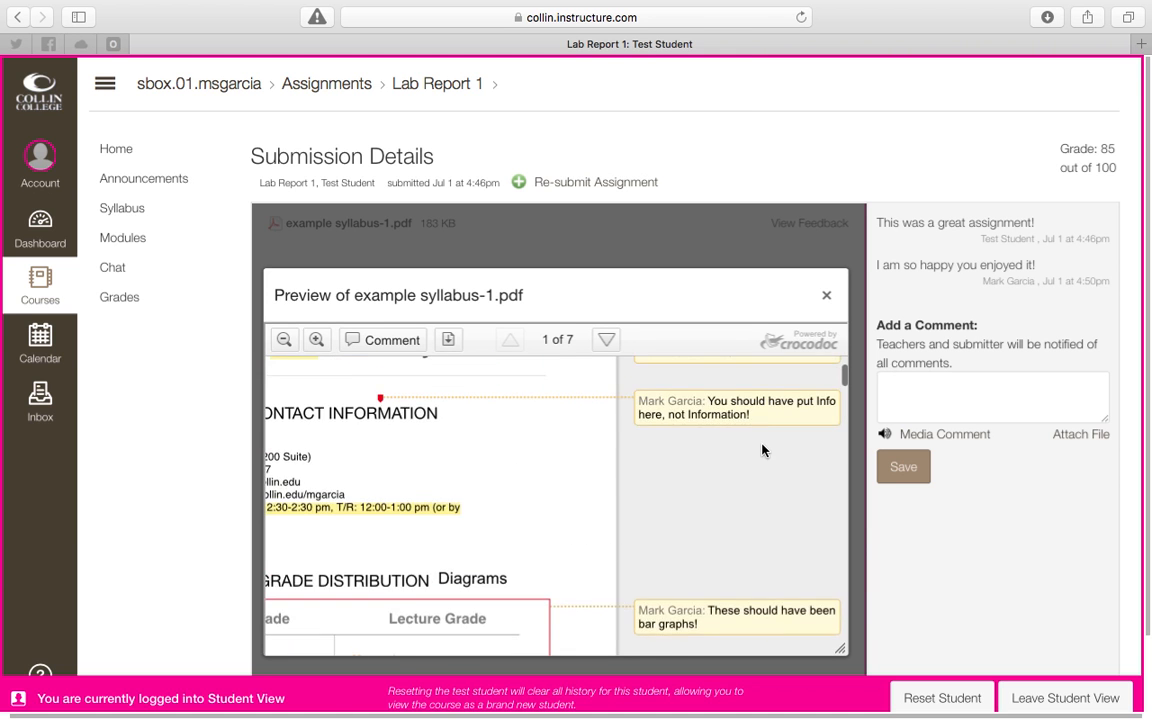
scroll(762, 450, down, 3)
scroll(762, 450, left, 3)
scroll(762, 450, down, 10)
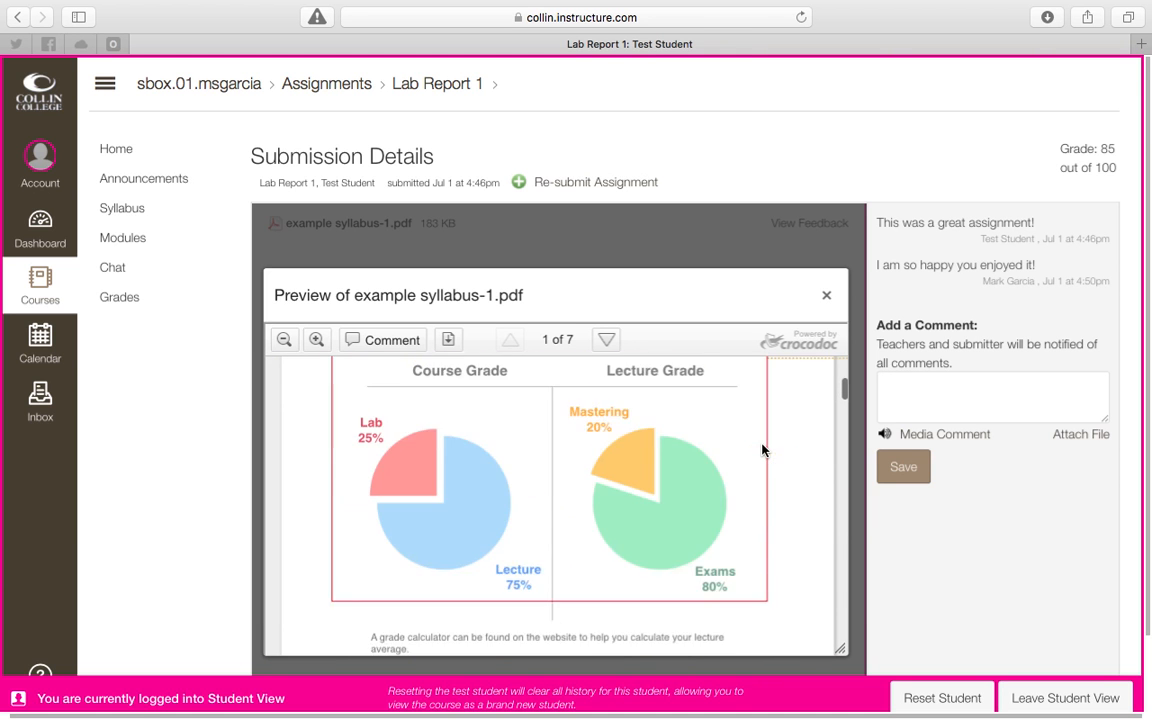
scroll(762, 450, right, 3)
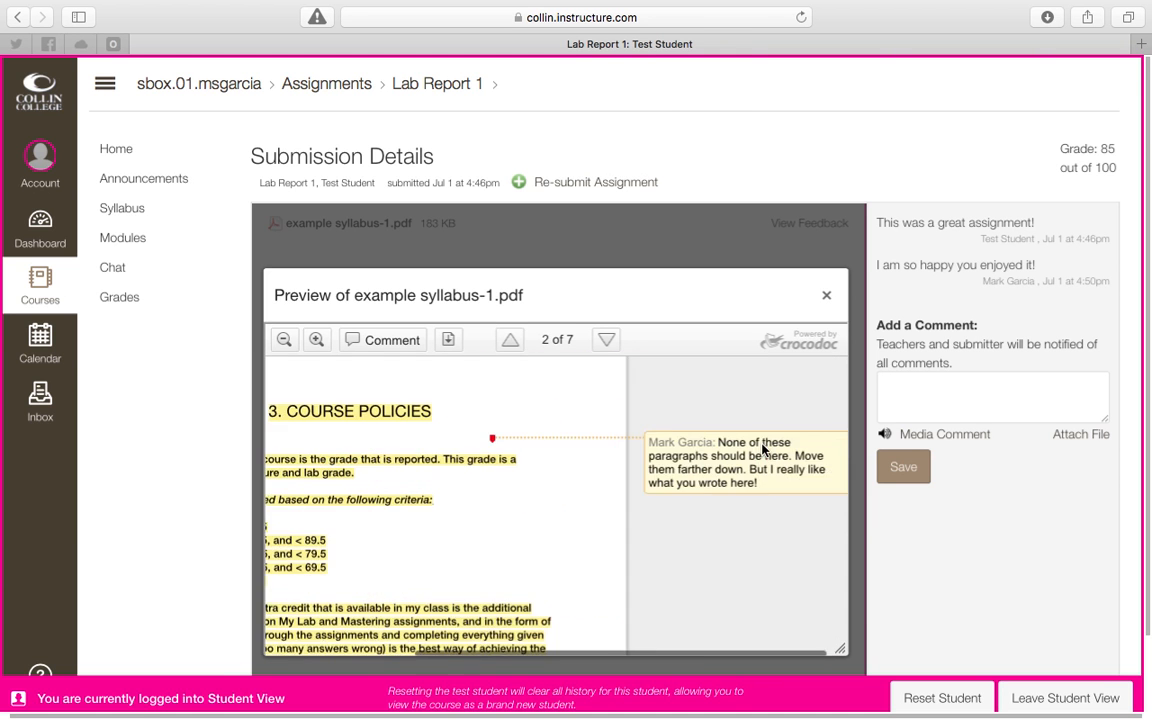
scroll(762, 447, up, 5)
scroll(762, 447, up, 10)
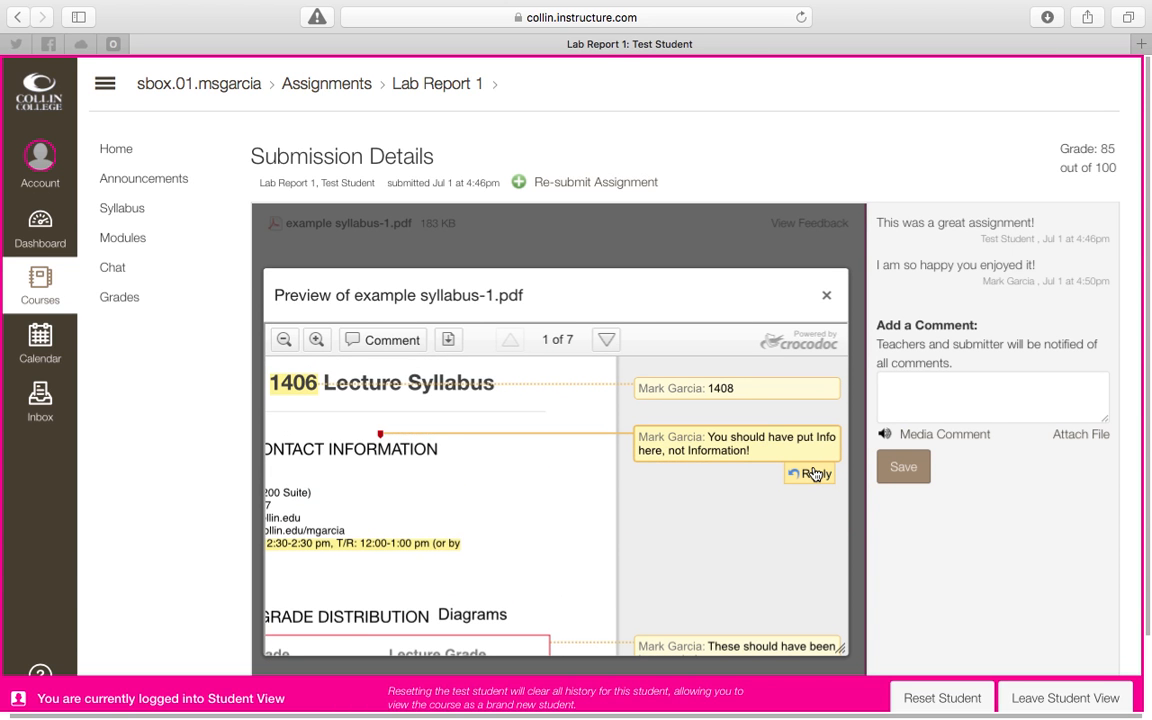
Reply "This was not specifically stated in the rubric/syllabus." to the comment about using Info instead of Information.
click(814, 474)
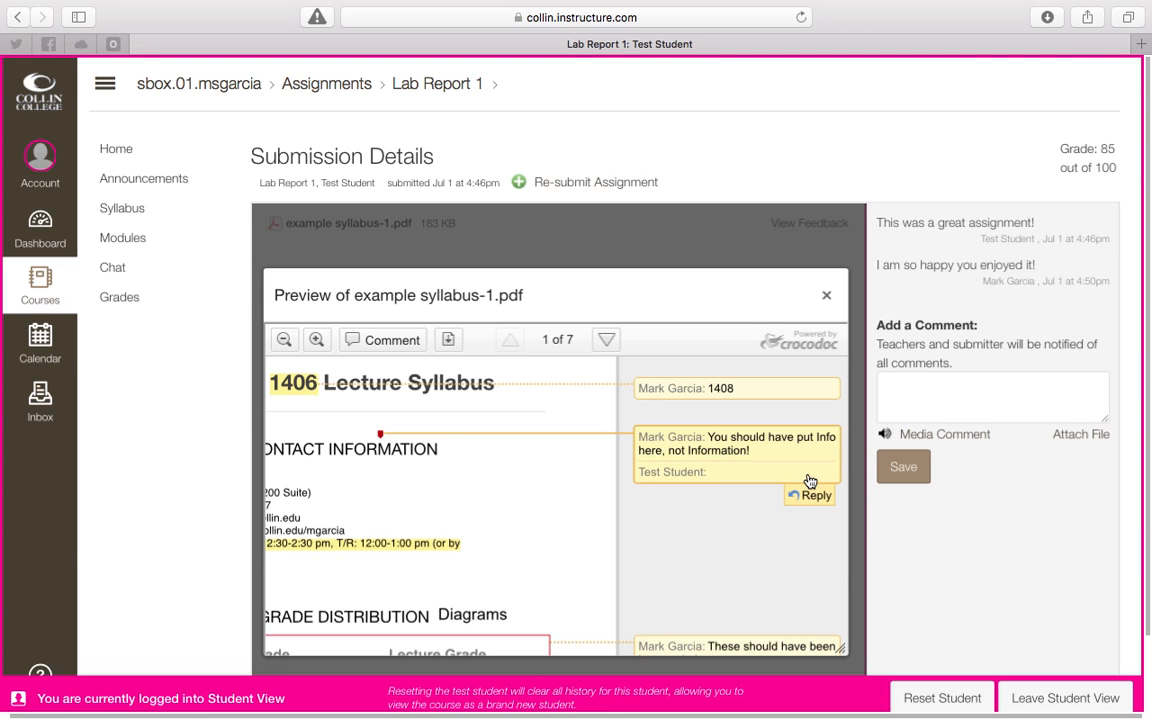
text(This was not specifically stated in the )
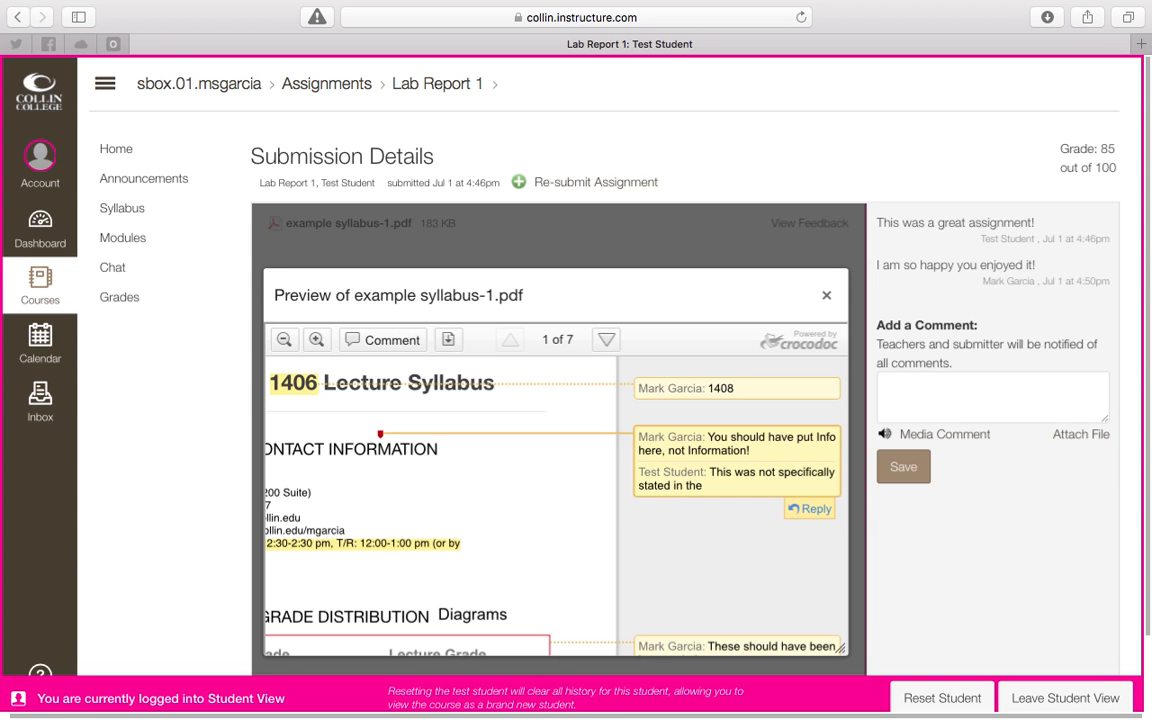
text(rubric/syllabus.)
Reply "I can't believe I forgot to do this!" to the 1408 comment on the syllabus title.
click(818, 416)
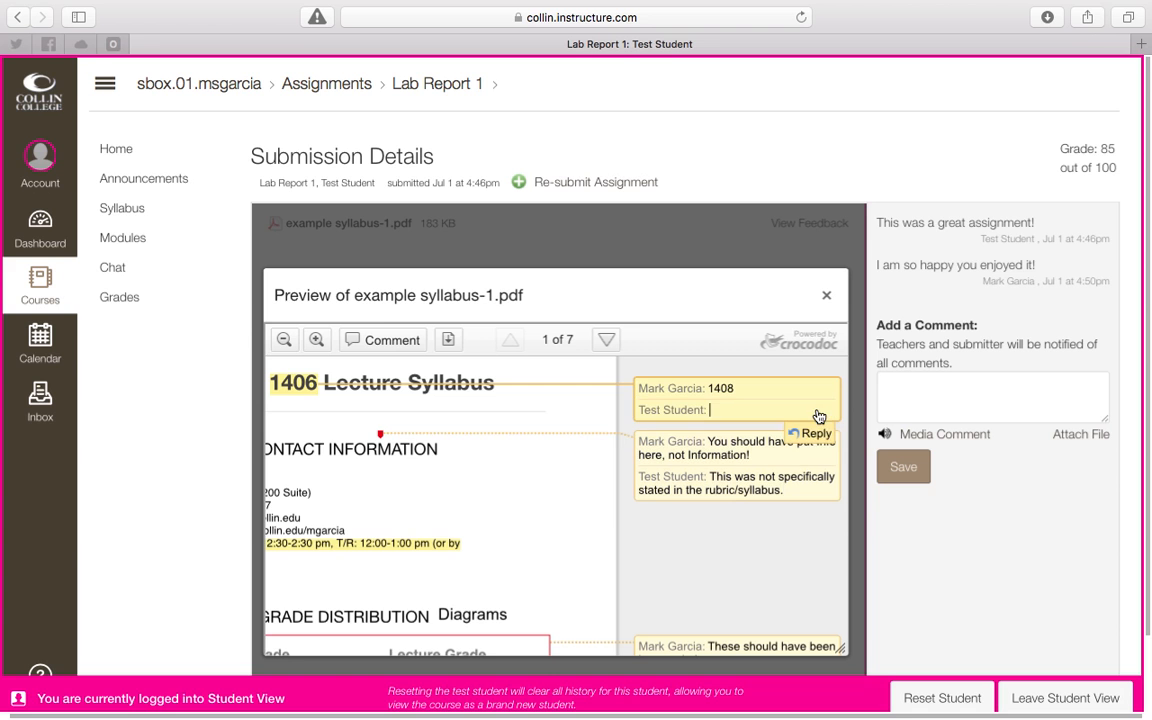
text(O)
text(I can't belie)
text(ve I forgot to do this!)
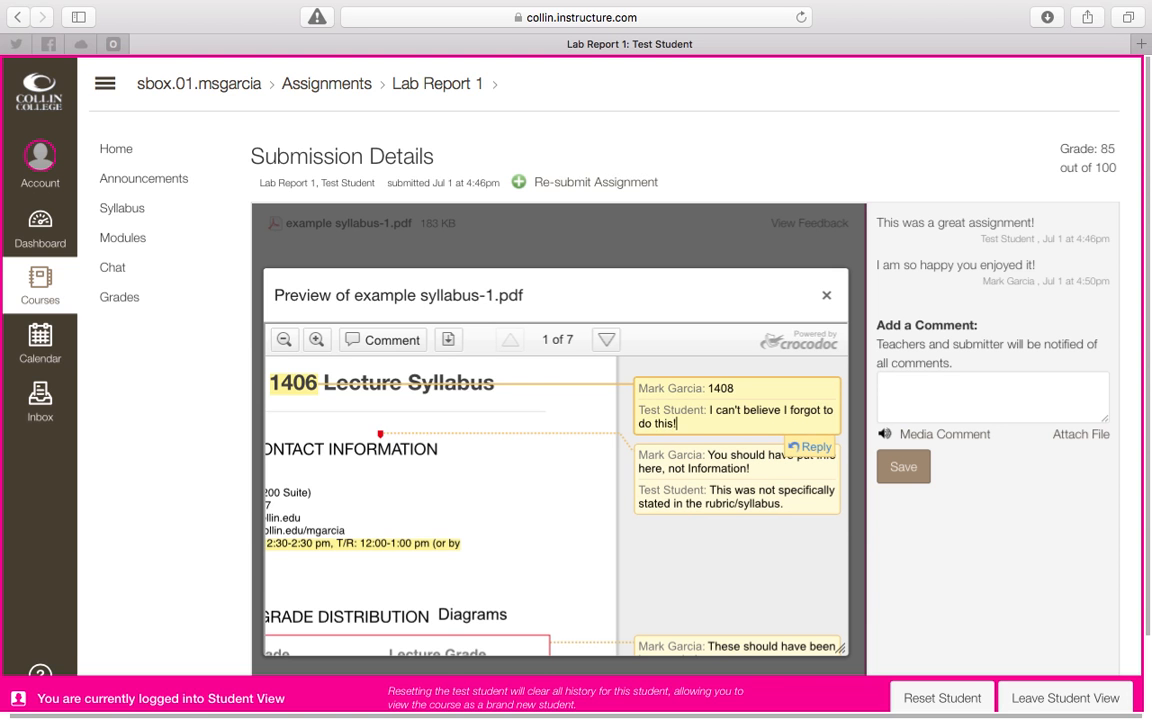
Review the replies beside the page 1 annotations, then close the feedback preview.
scroll(797, 586, down, 3)
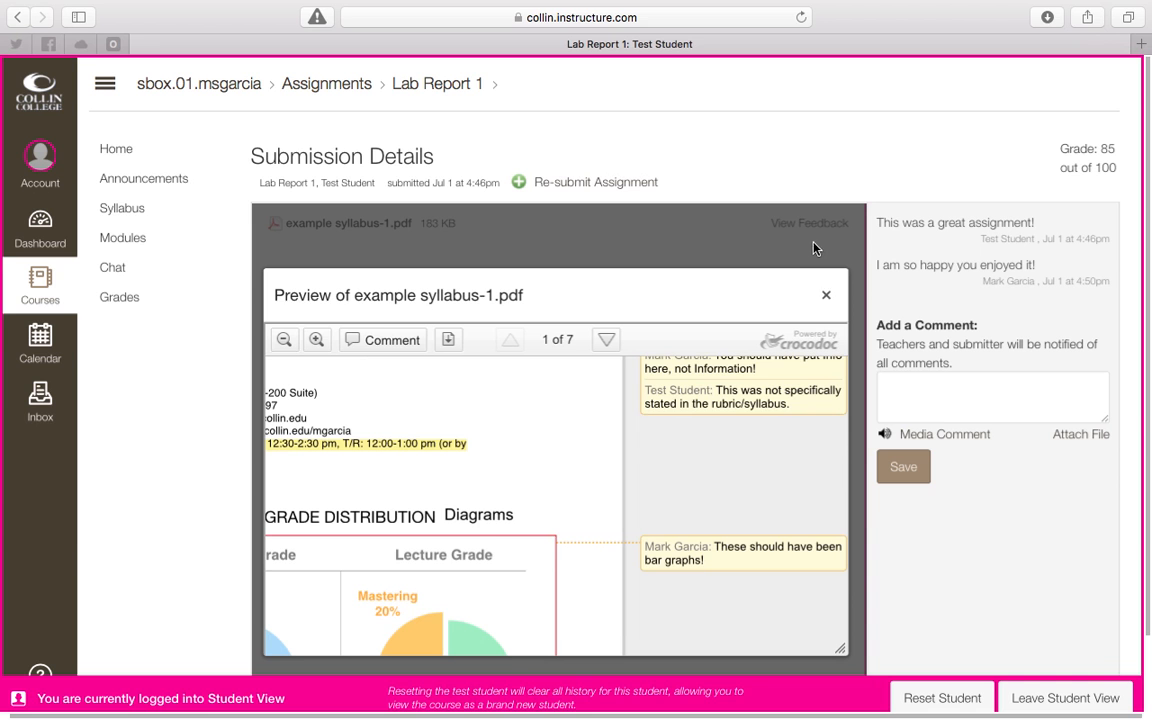
scroll(766, 481, up, 2)
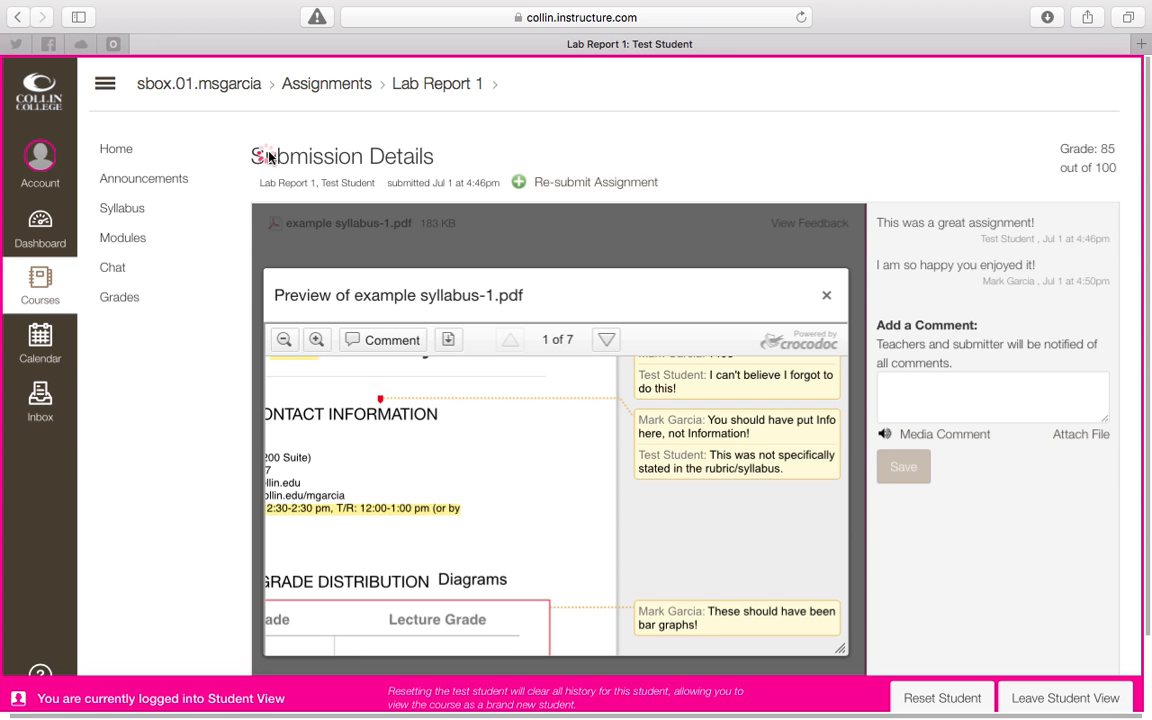
scroll(951, 571, down, 2)
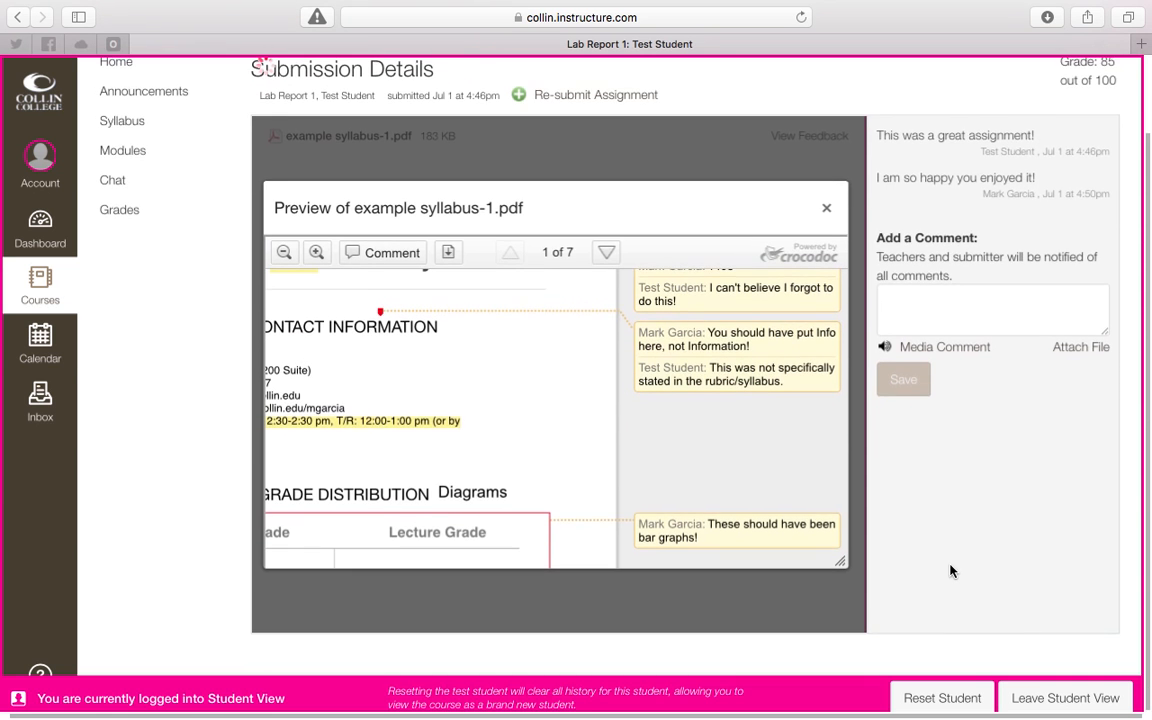
scroll(951, 571, up, 2)
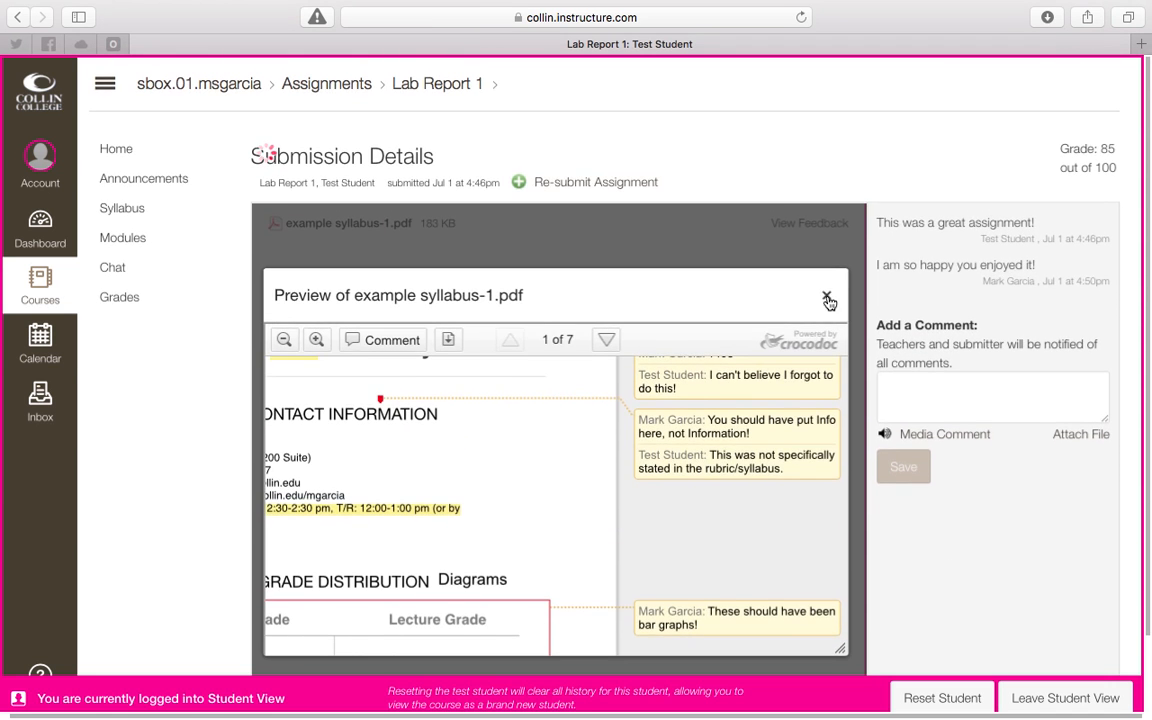
click(827, 296)
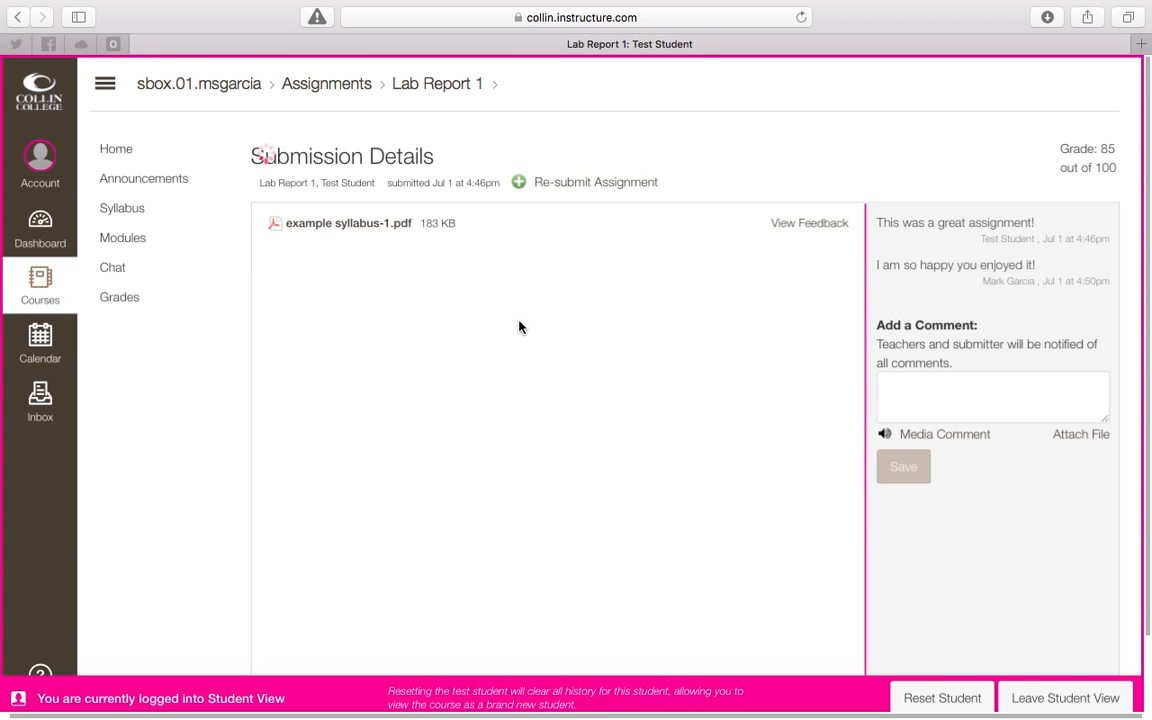
scroll(527, 411, down, 2)
scroll(571, 415, up, 2)
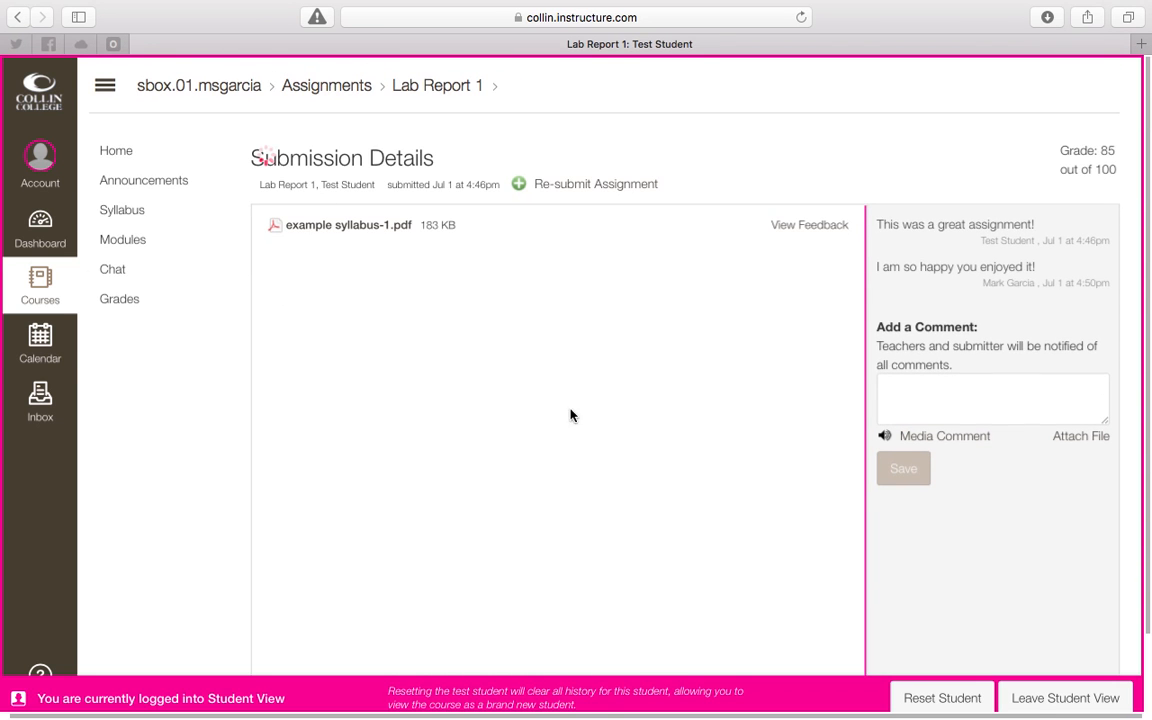
Leave Student View and open the submission's feedback as the teacher to check the student's replies on page 1.
click(1040, 710)
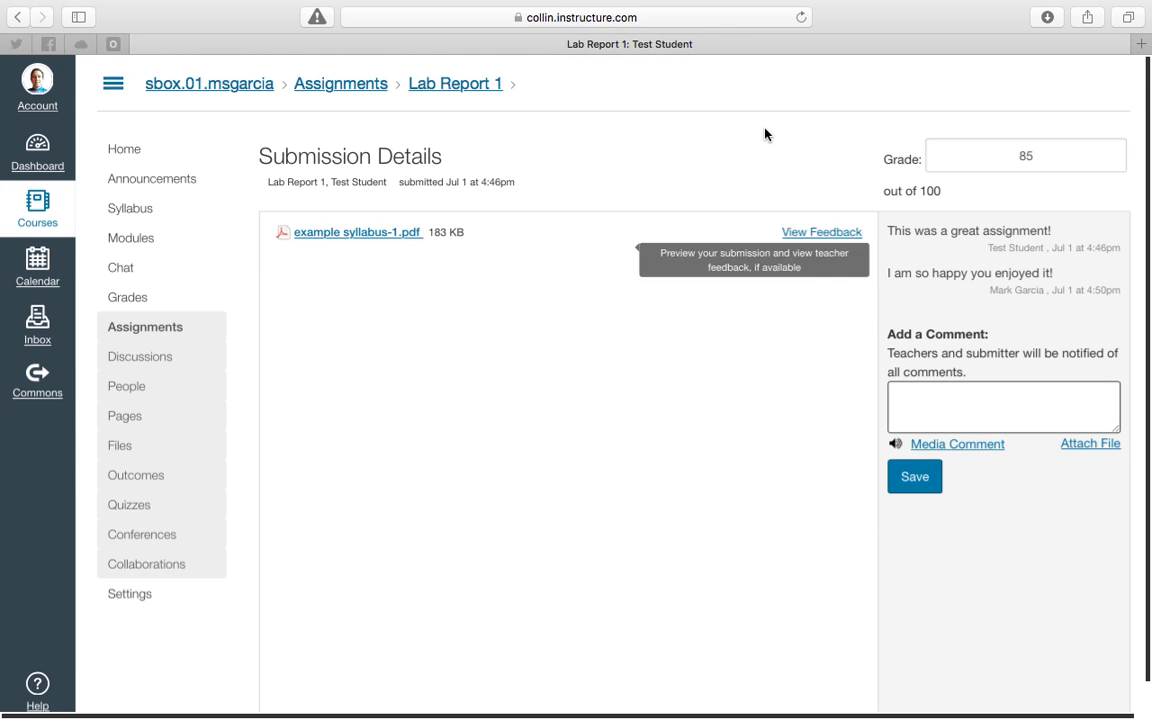
click(828, 233)
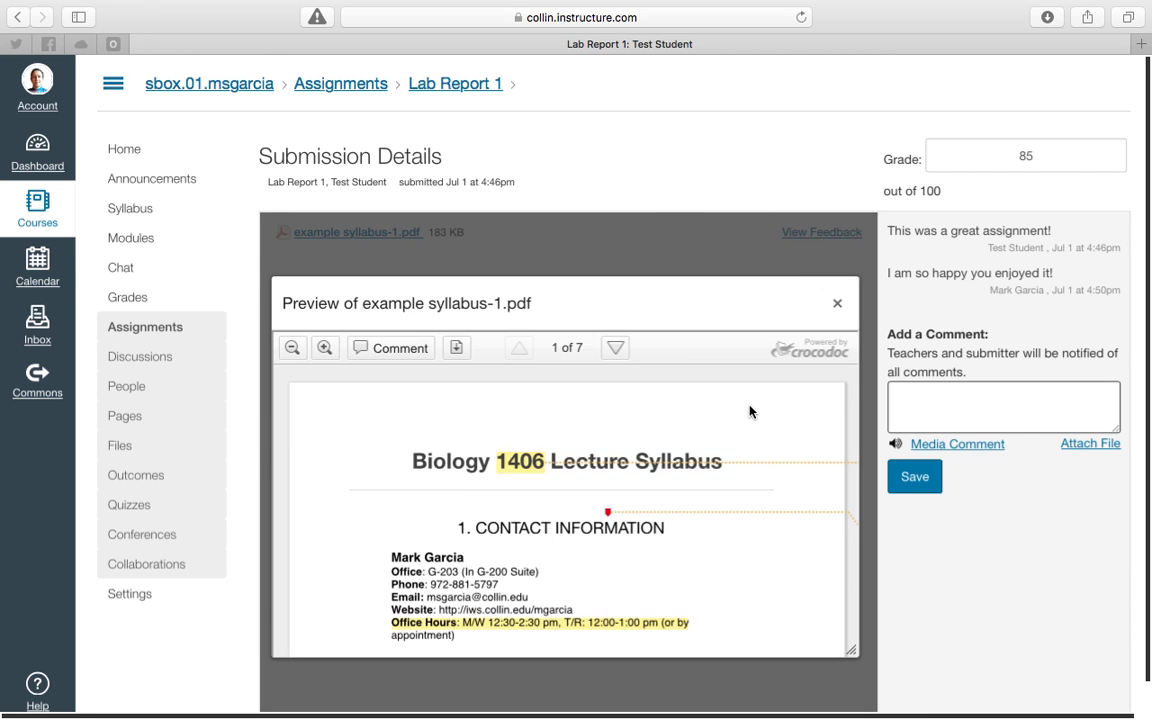
click(775, 453)
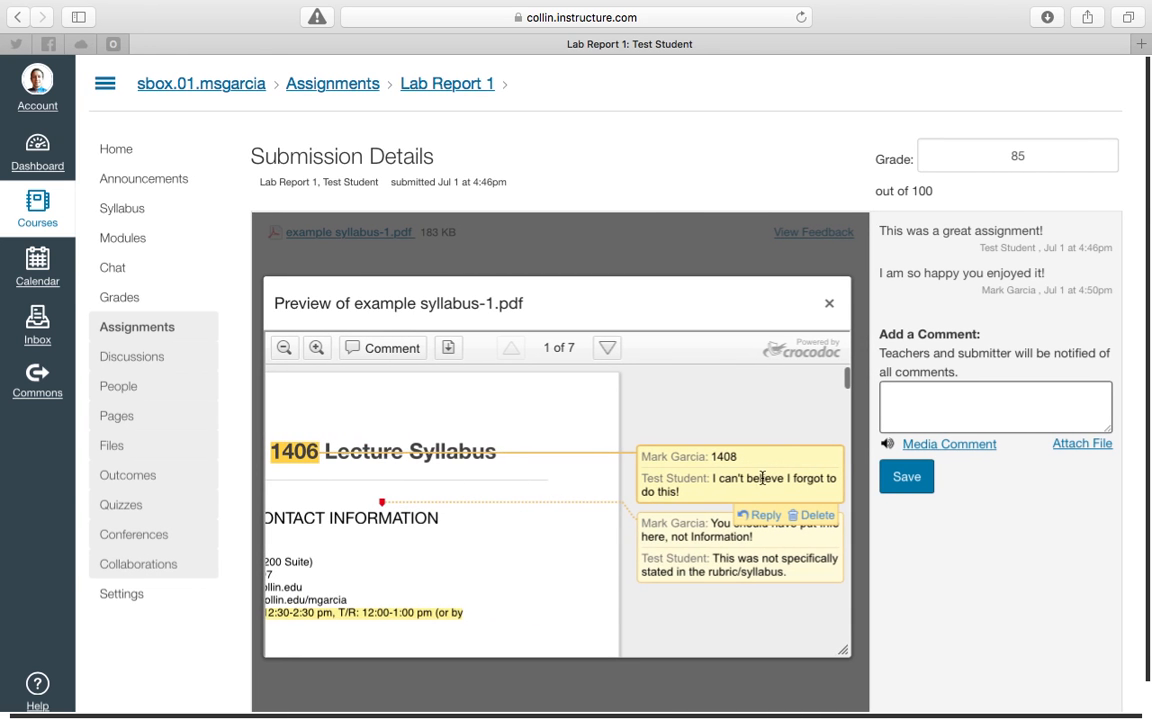
Close the feedback preview and go to the course home page.
click(829, 303)
click(122, 151)
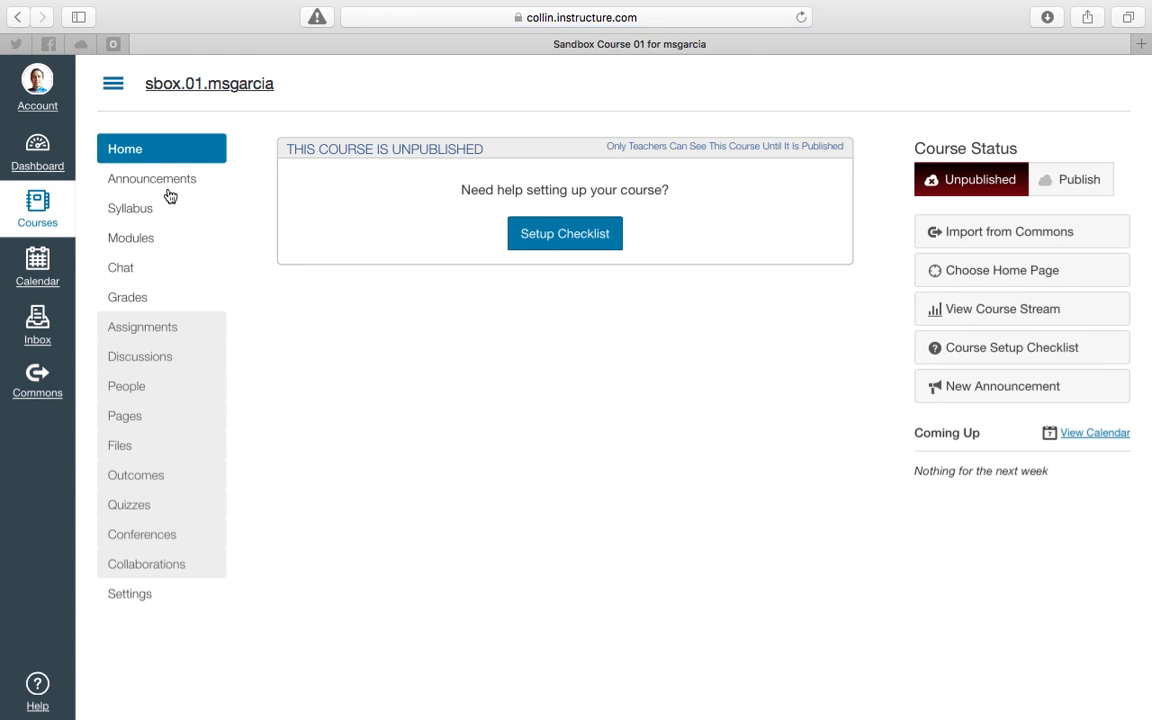